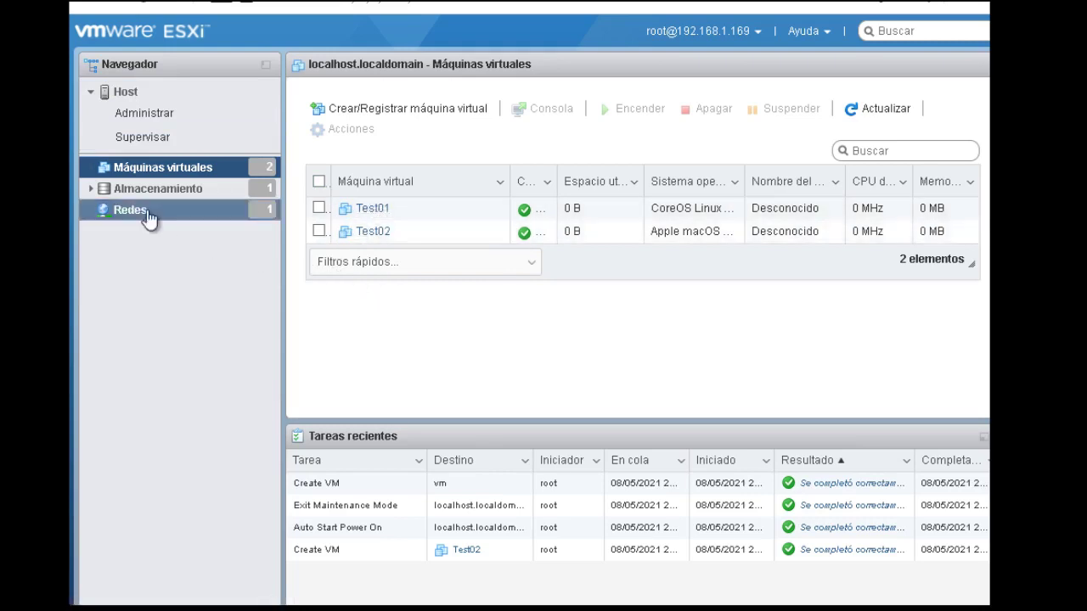
- Review the ESXi host's storage and networking before returning to its virtual machine list
click(91, 188)
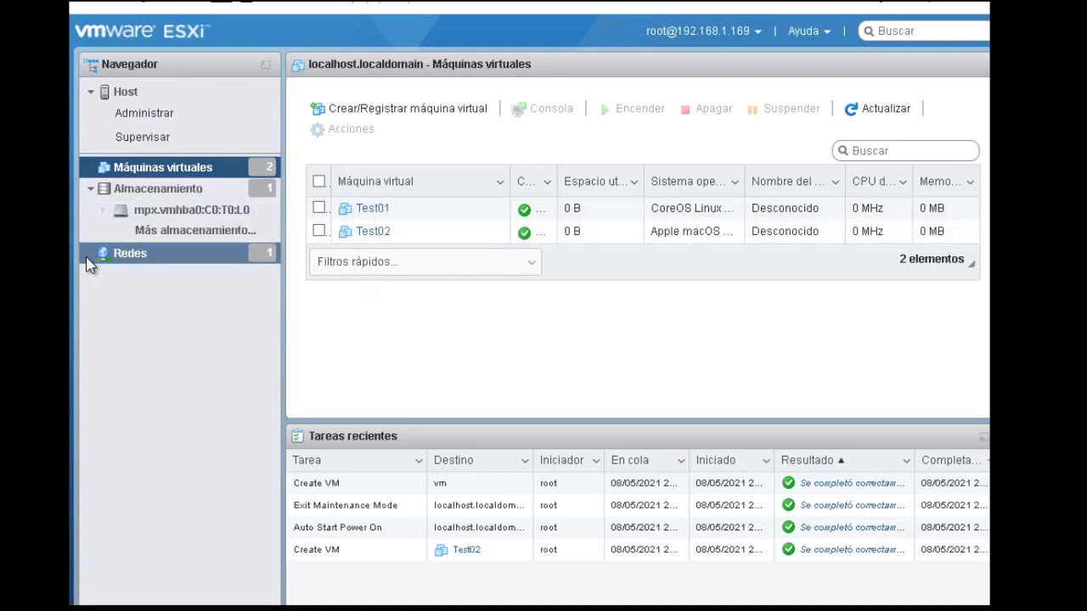
click(100, 258)
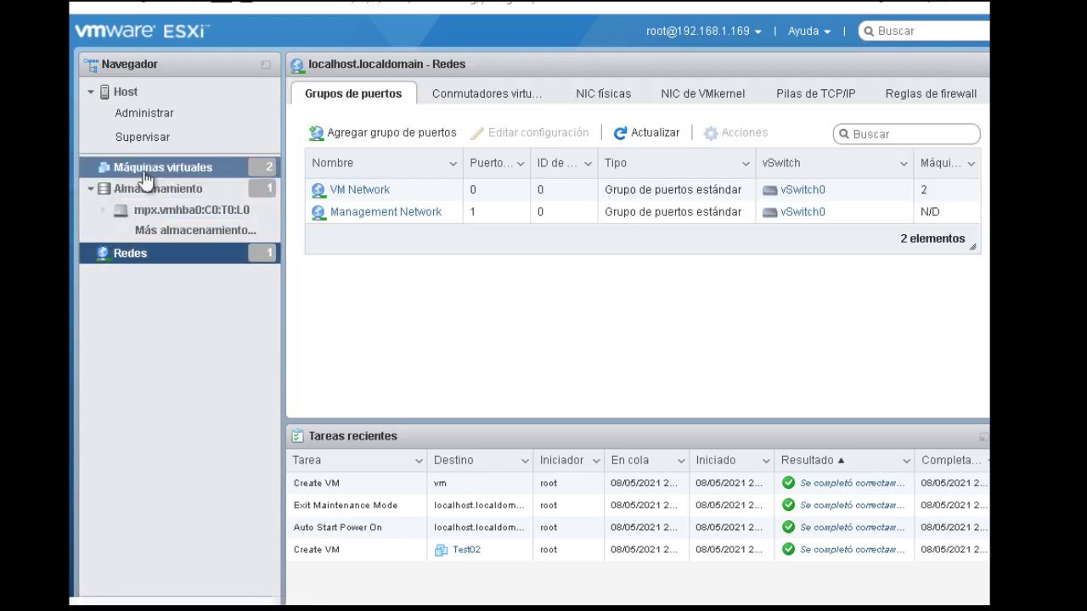
click(161, 168)
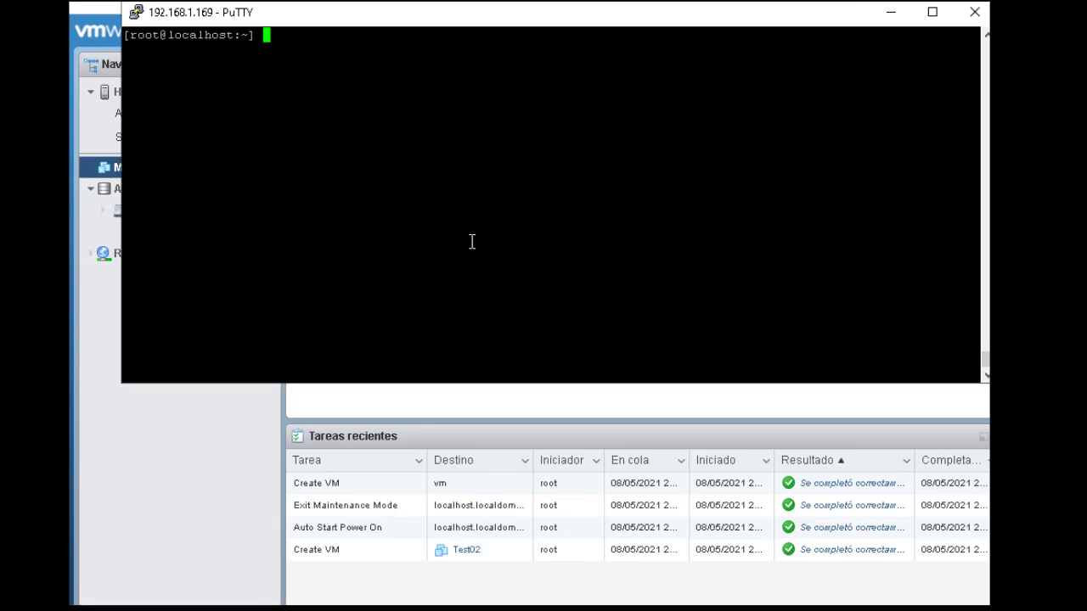
- Copy the sync_config command from backup.txt and run vim-cmd hostsvc/firmware/sync_config in the PuTTY session
key(Return)
key(Return)
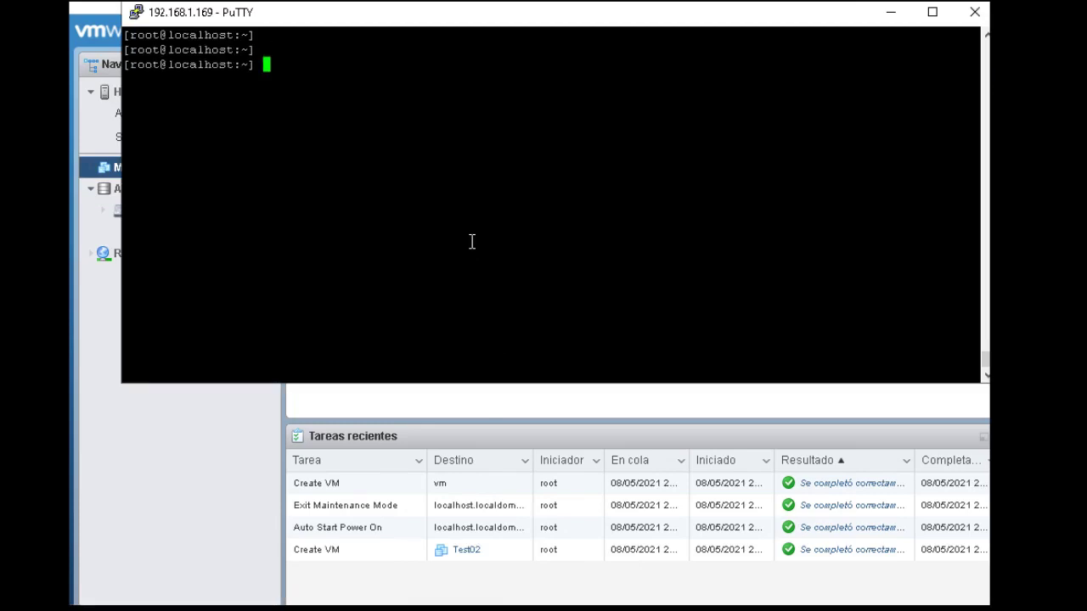
key(alt+Tab)
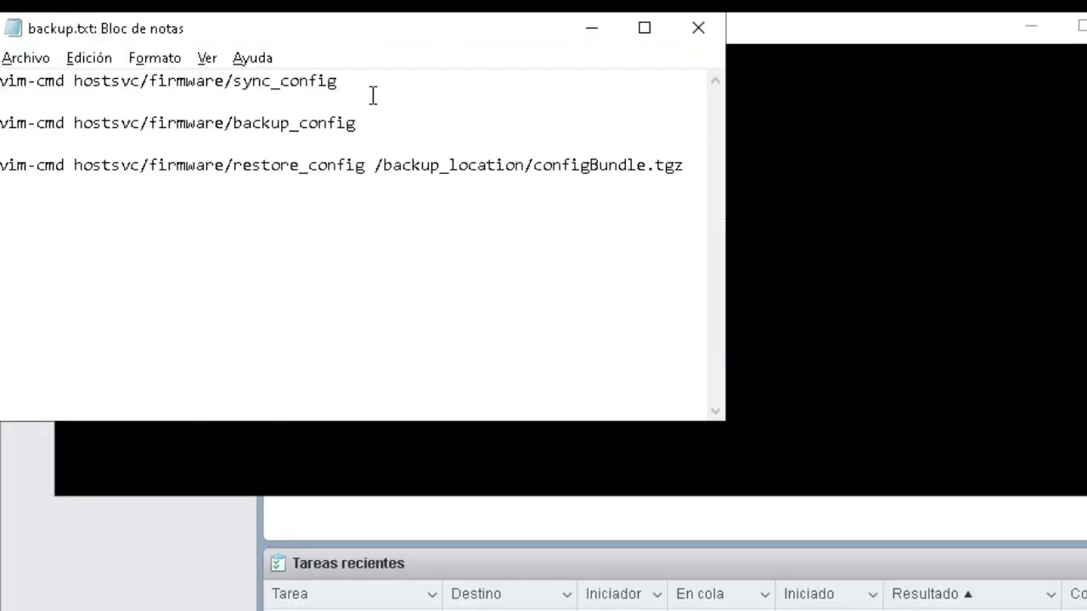
drag(359, 83, 4, 83)
right_click(29, 82)
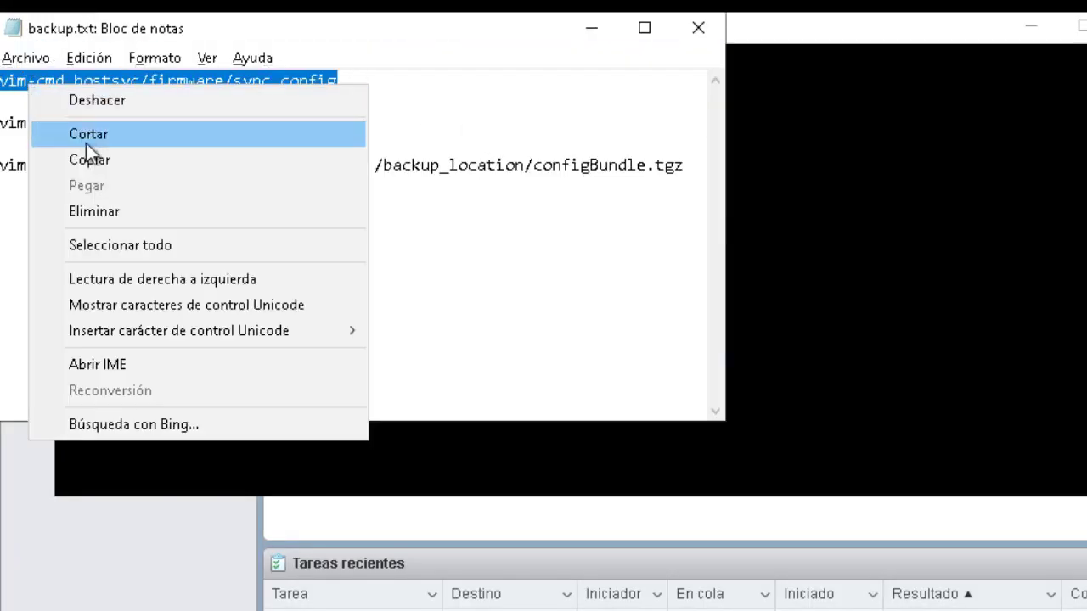
click(88, 158)
click(591, 29)
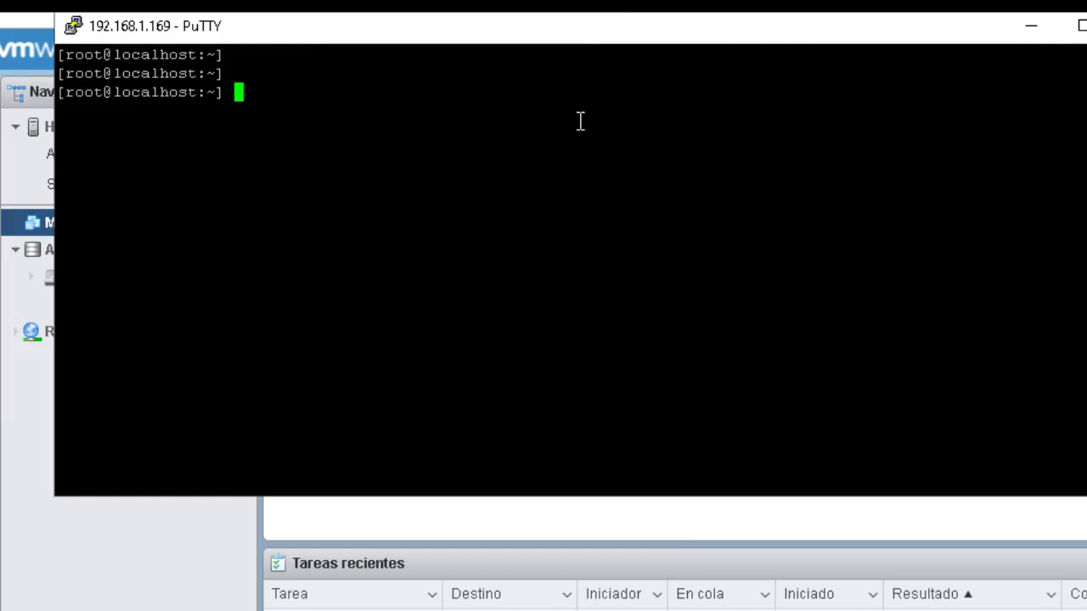
right_click(580, 121)
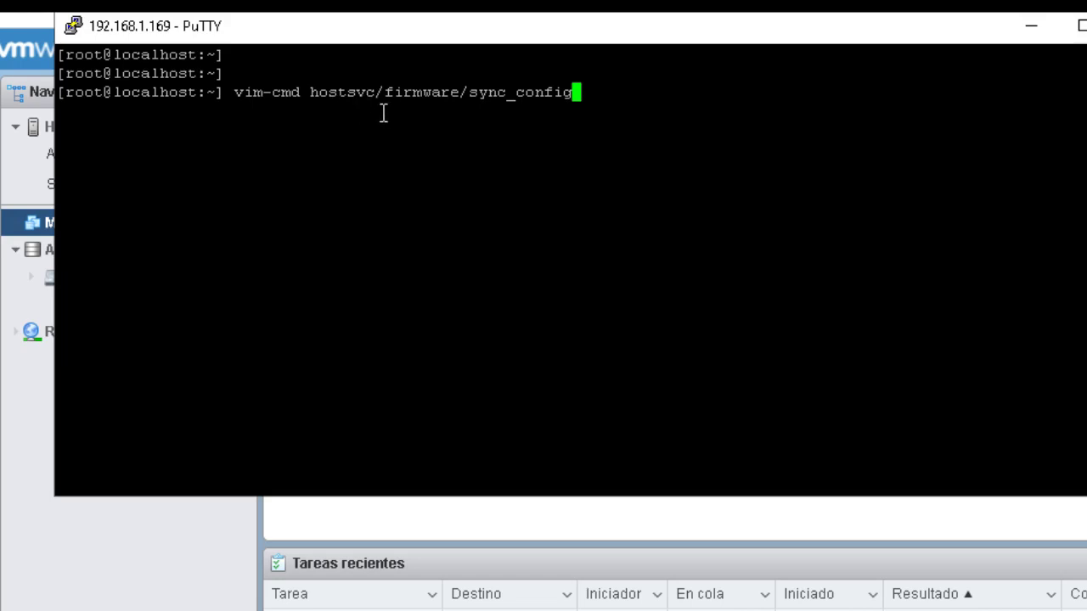
key(Return)
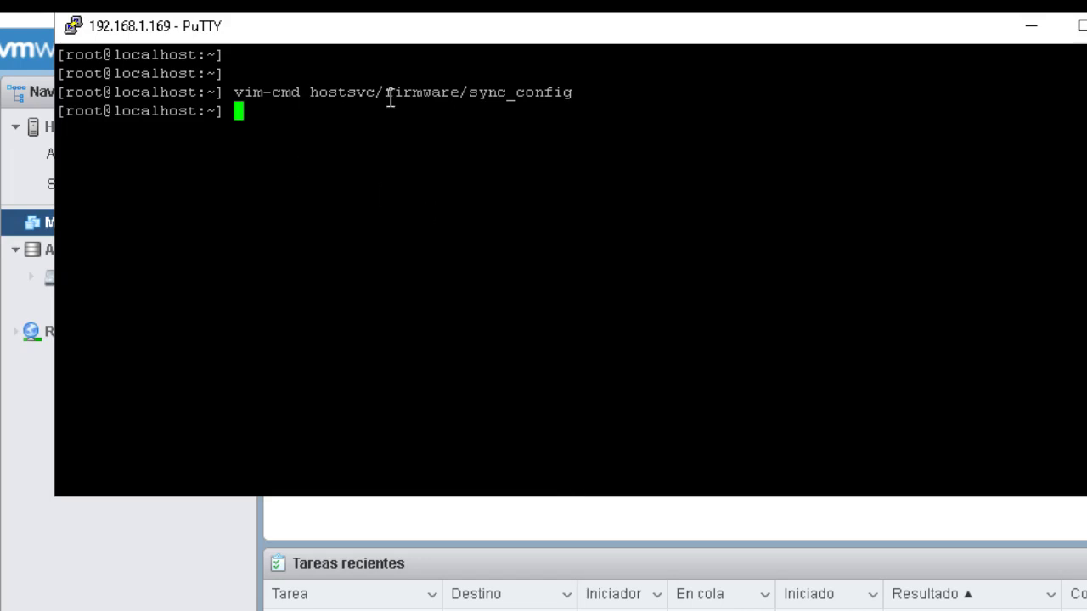
- Copy the backup_config command from backup.txt and run vim-cmd hostsvc/firmware/backup_config in the PuTTY session
key(alt+Tab)
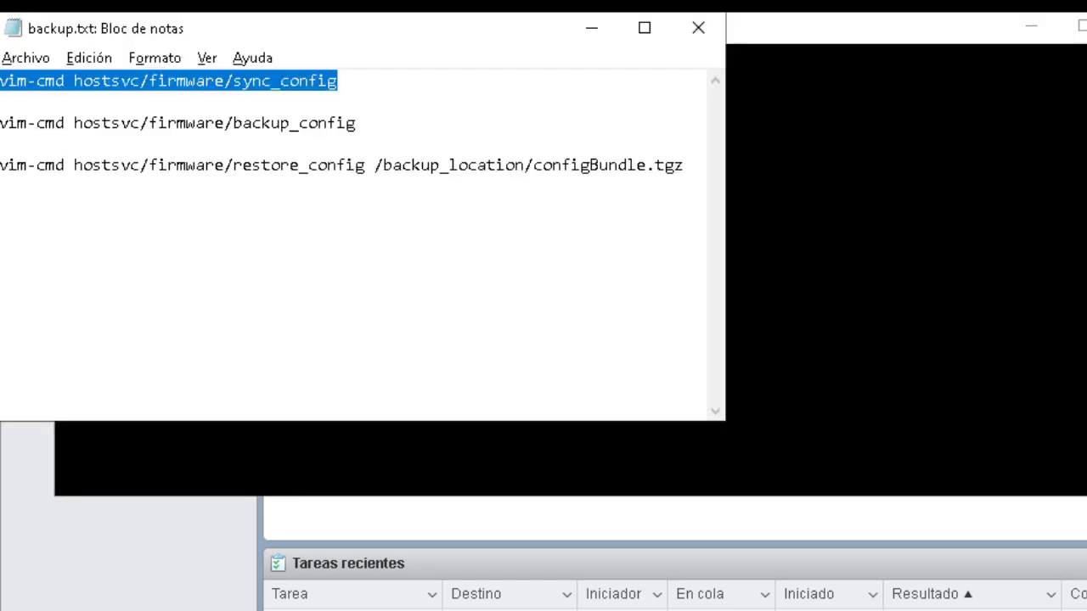
drag(356, 125, 4, 136)
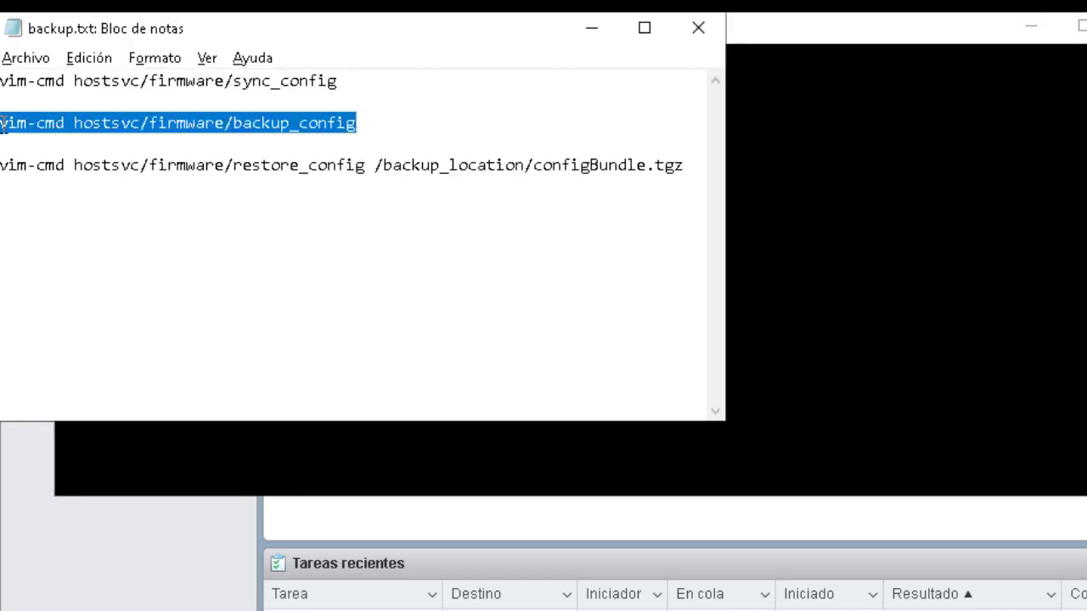
right_click(14, 114)
click(77, 190)
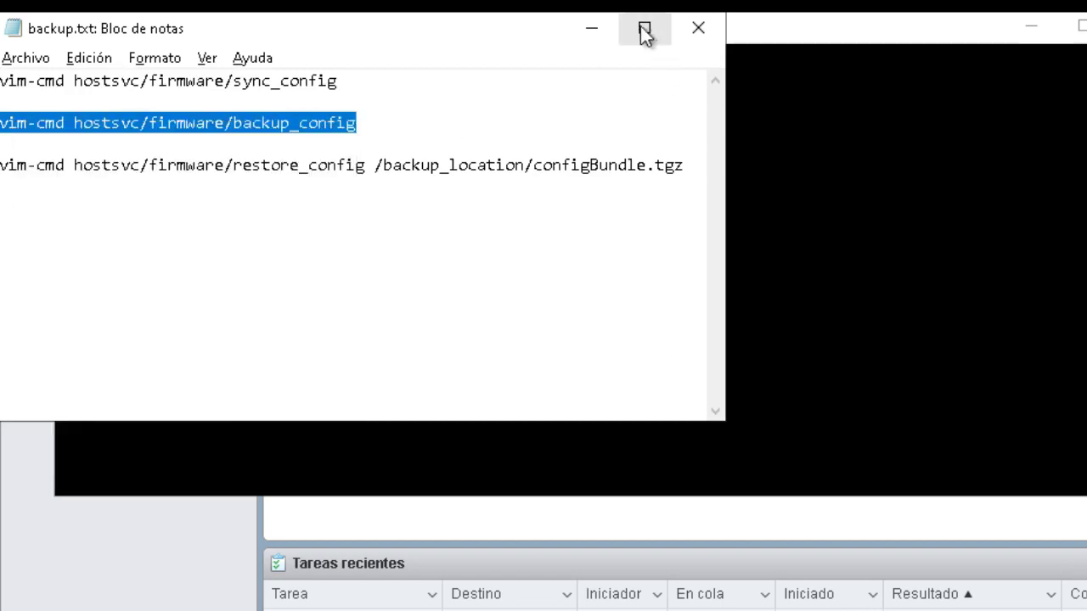
click(600, 26)
right_click(537, 175)
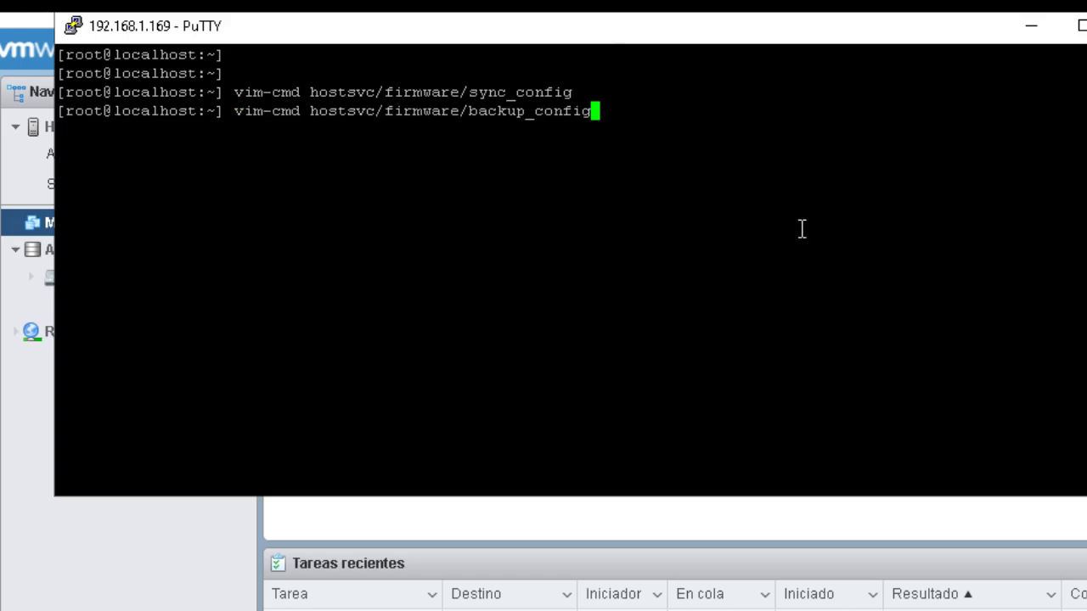
key(Return)
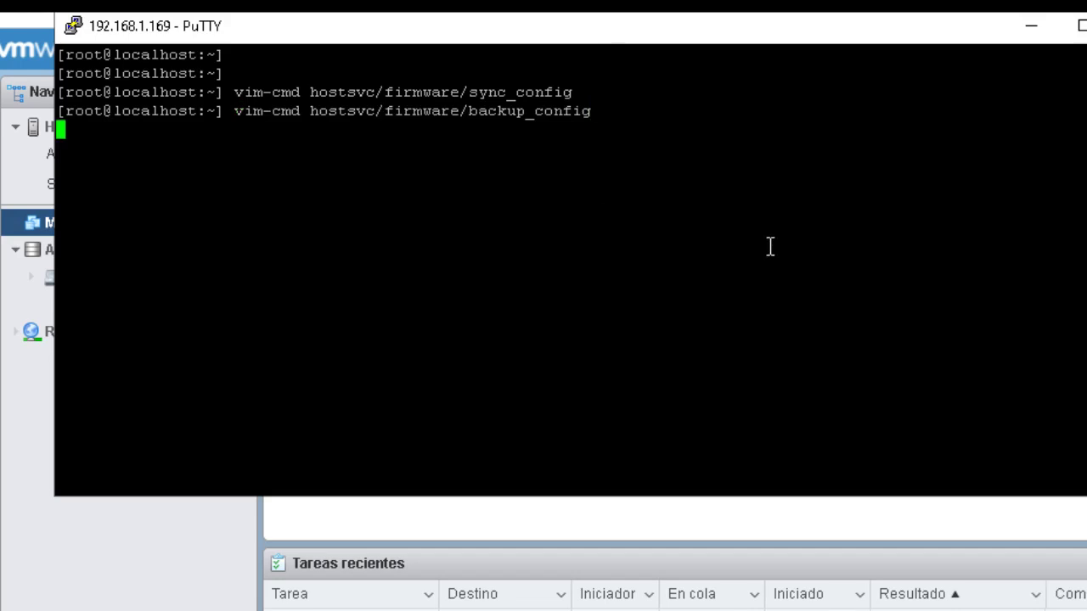
- Copy the bundle's download address from the terminal output and try to open it in Chrome
drag(51, 207, 7, 206)
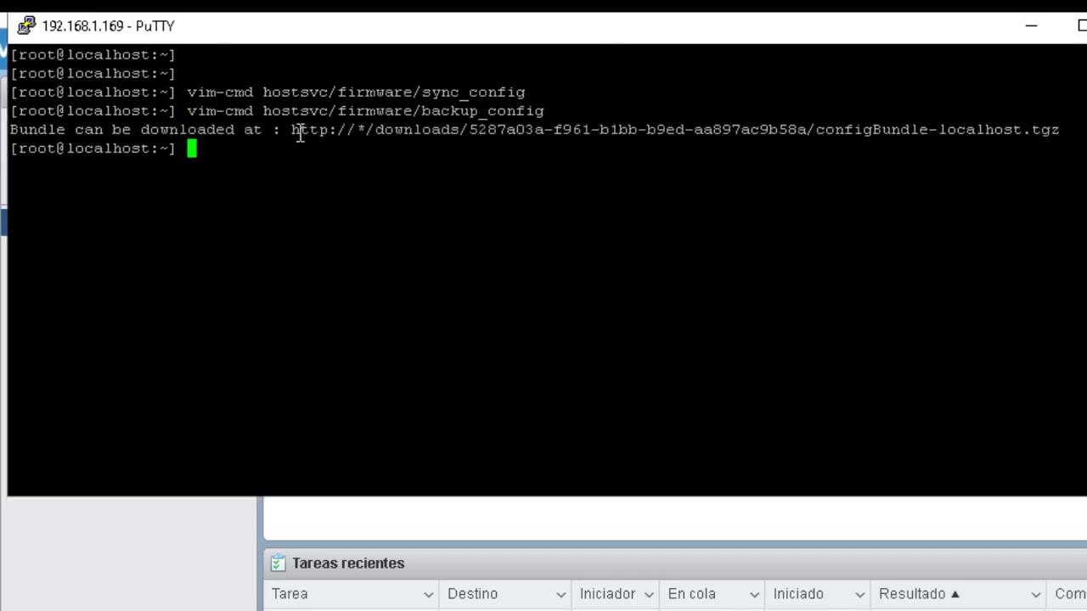
drag(291, 129, 1059, 129)
right_click(1059, 129)
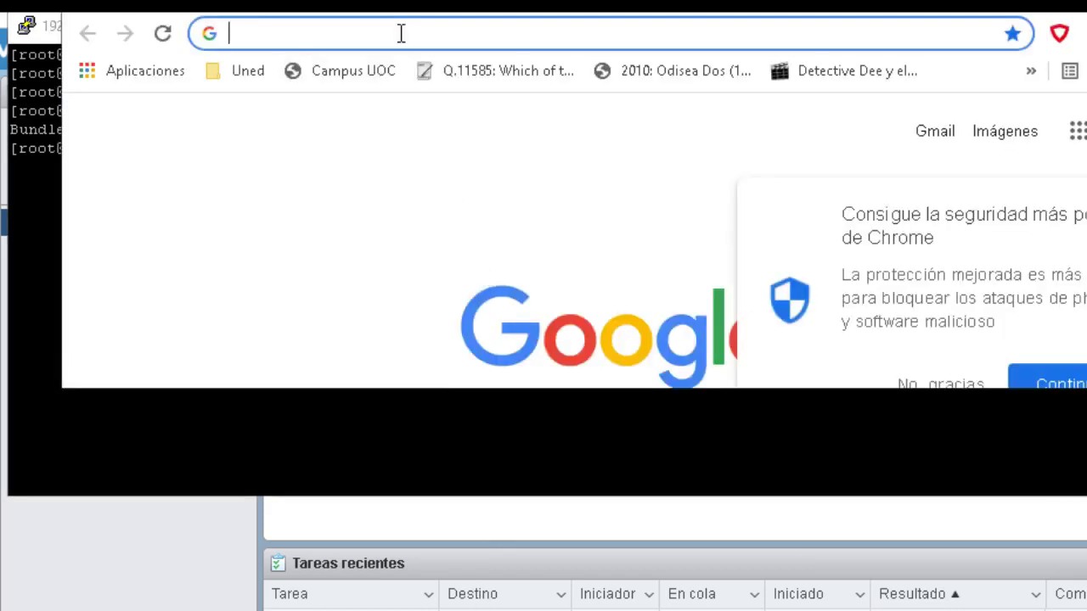
right_click(399, 33)
click(469, 209)
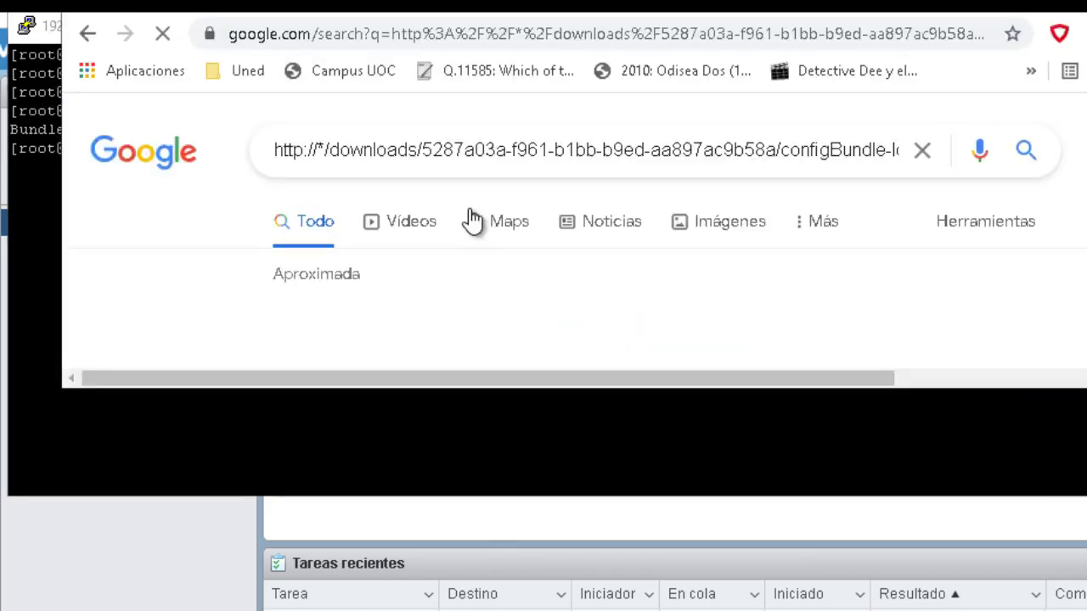
- Enter the bundle's download address again with the asterisk replaced by 192.168.1.169, and load it
click(388, 34)
right_click(388, 31)
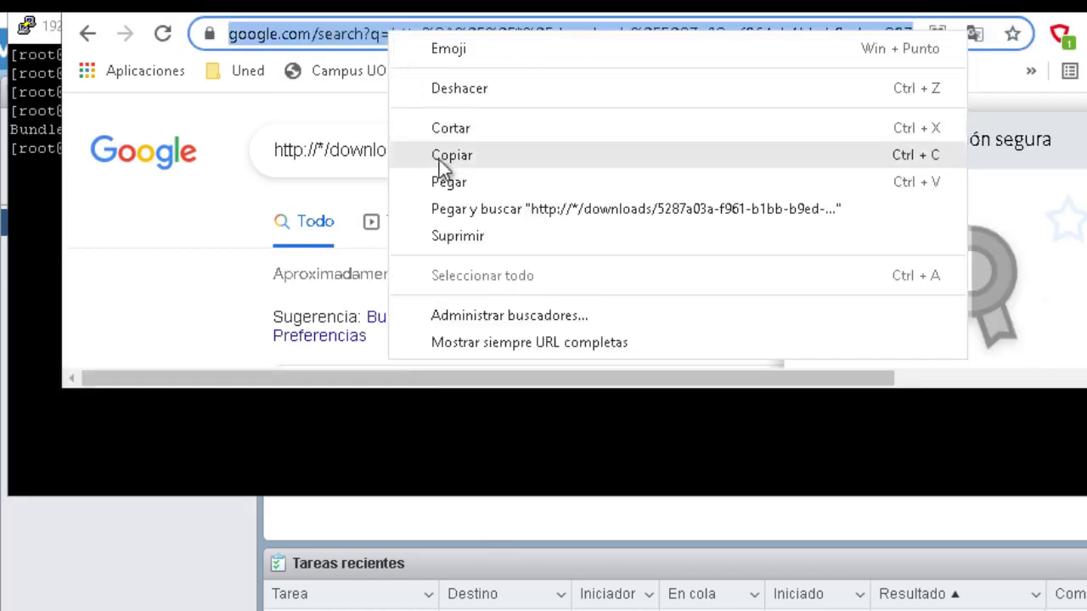
click(450, 181)
click(287, 34)
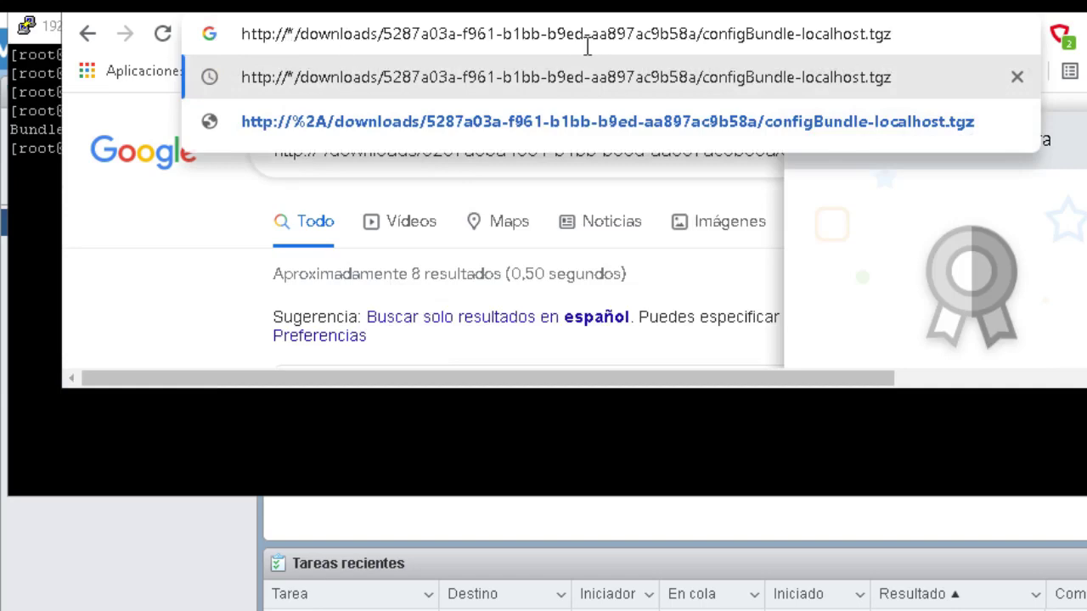
key(Delete)
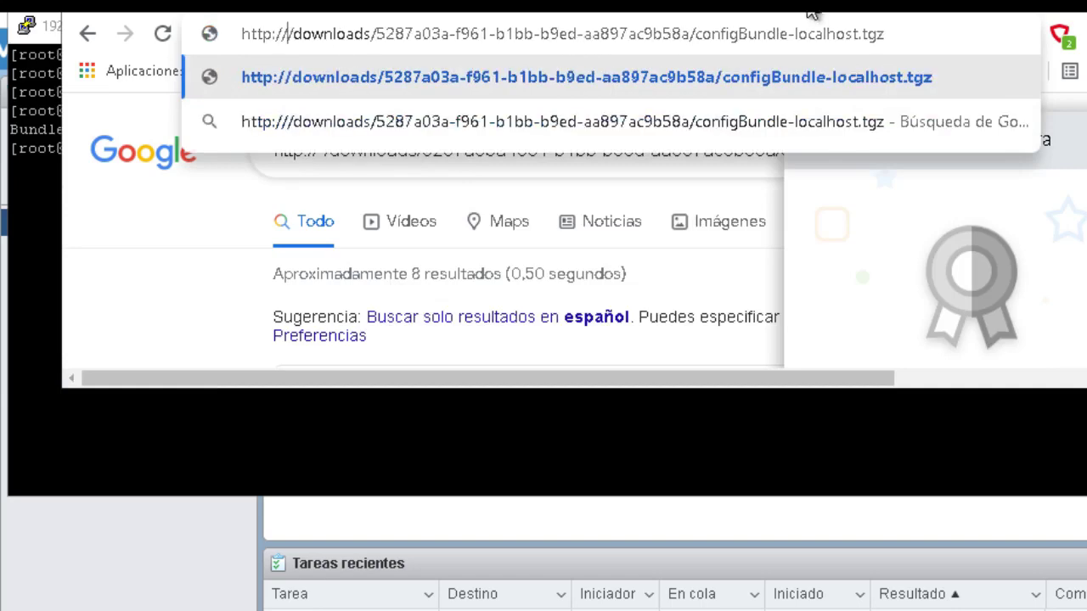
key(Escape)
key(super+Down)
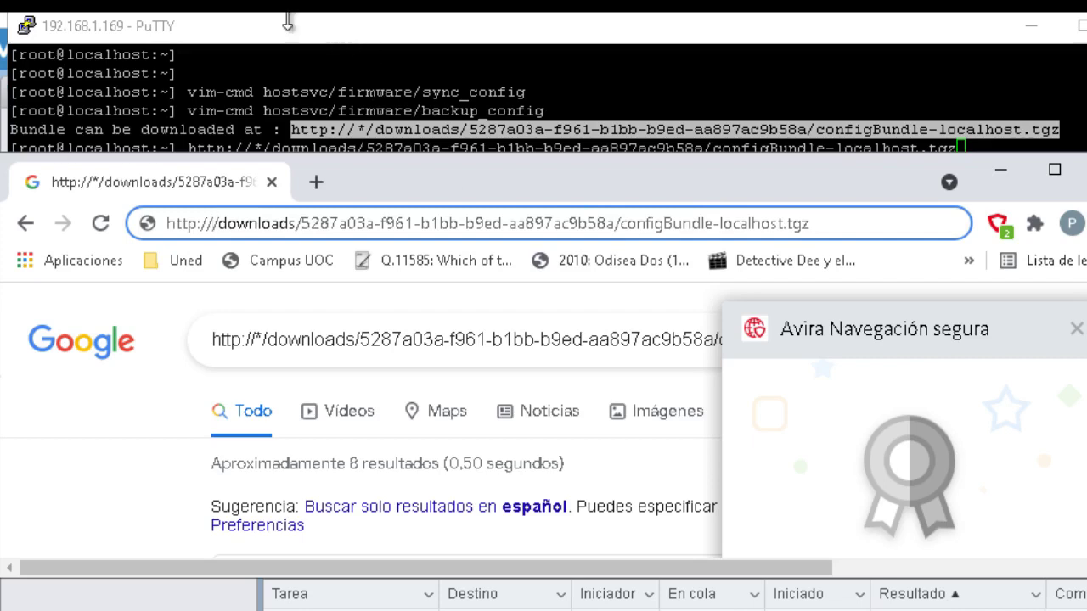
text(192.168)
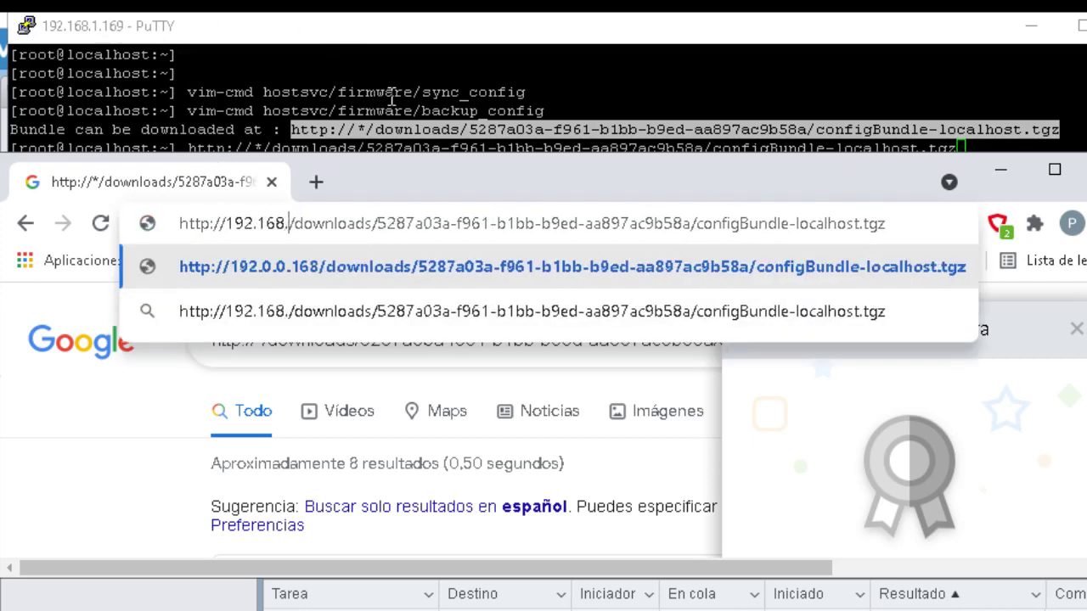
text(.1.169)
key(Return)
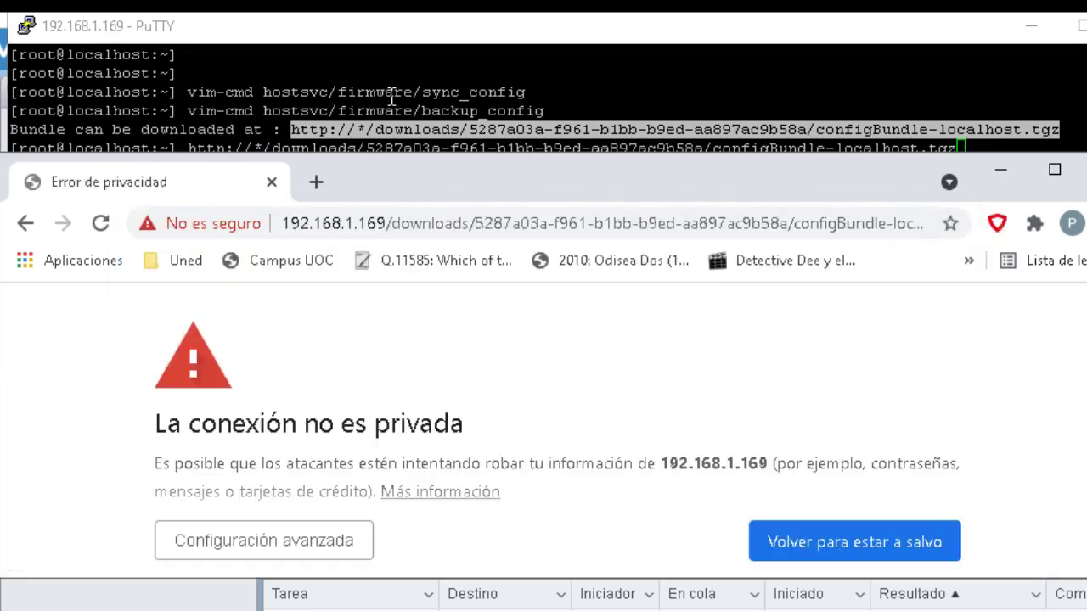
- Proceed past the privacy warning to 192.168.1.169 to download the configBundle .tgz file, and minimize the browser
click(292, 551)
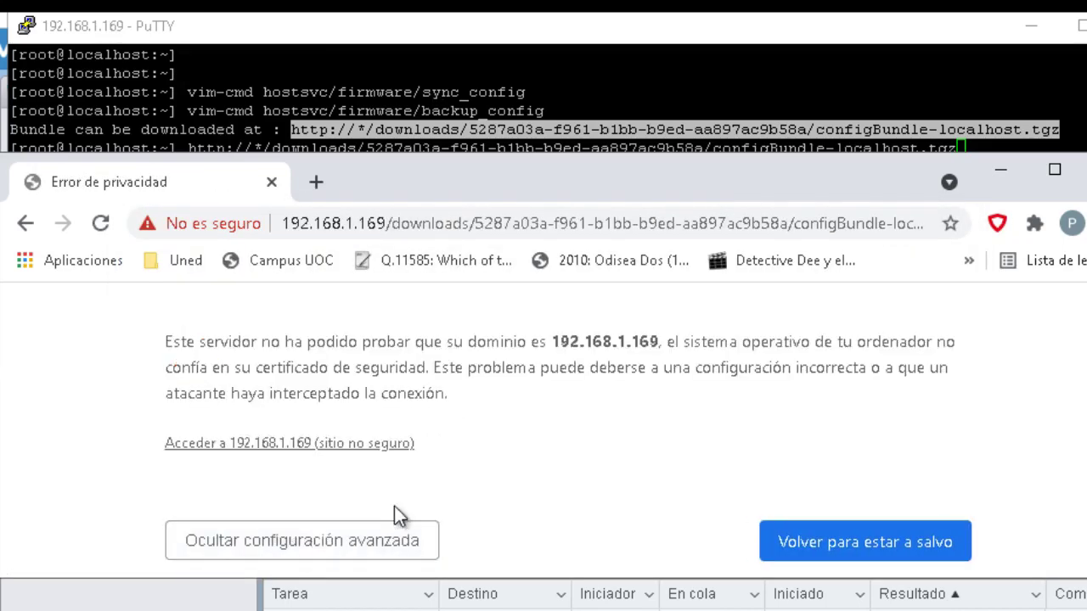
click(386, 456)
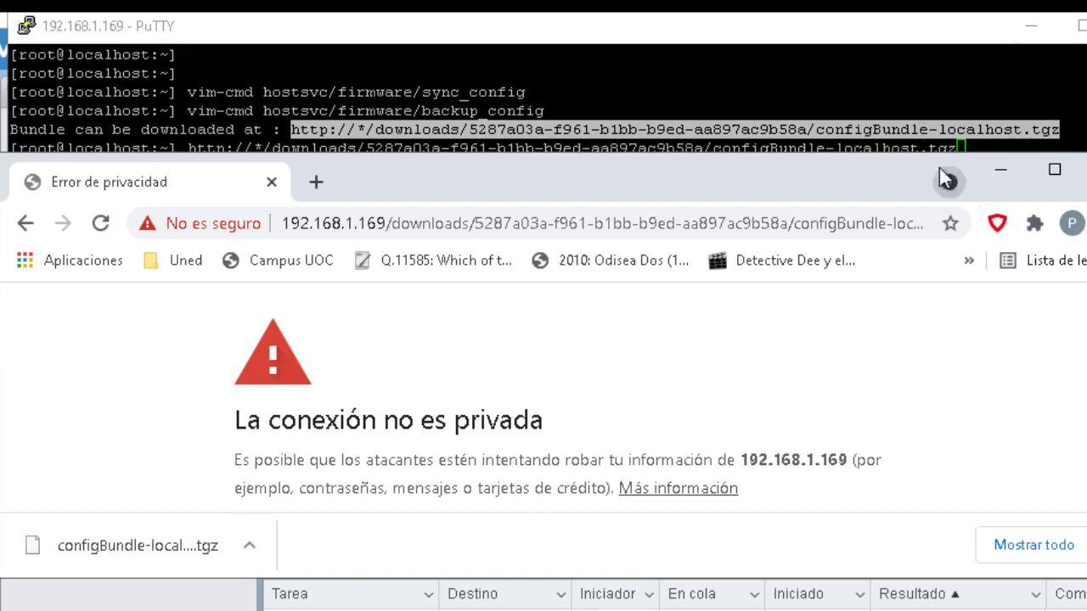
click(1001, 169)
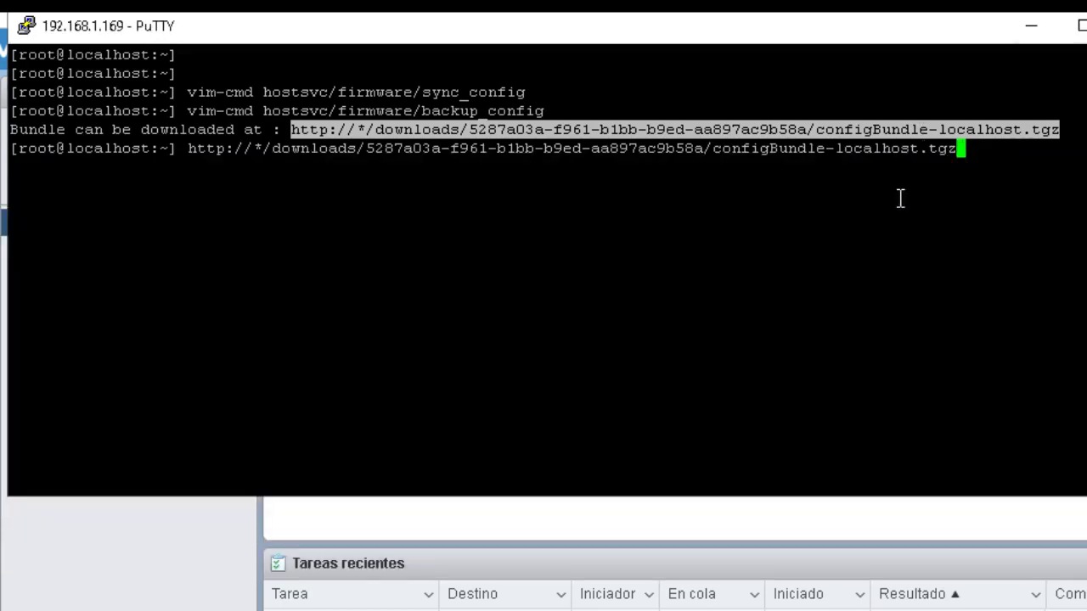
- Switch to the ESXi web client and look through the host's security, services, packages, hardware and system management settings
click(526, 506)
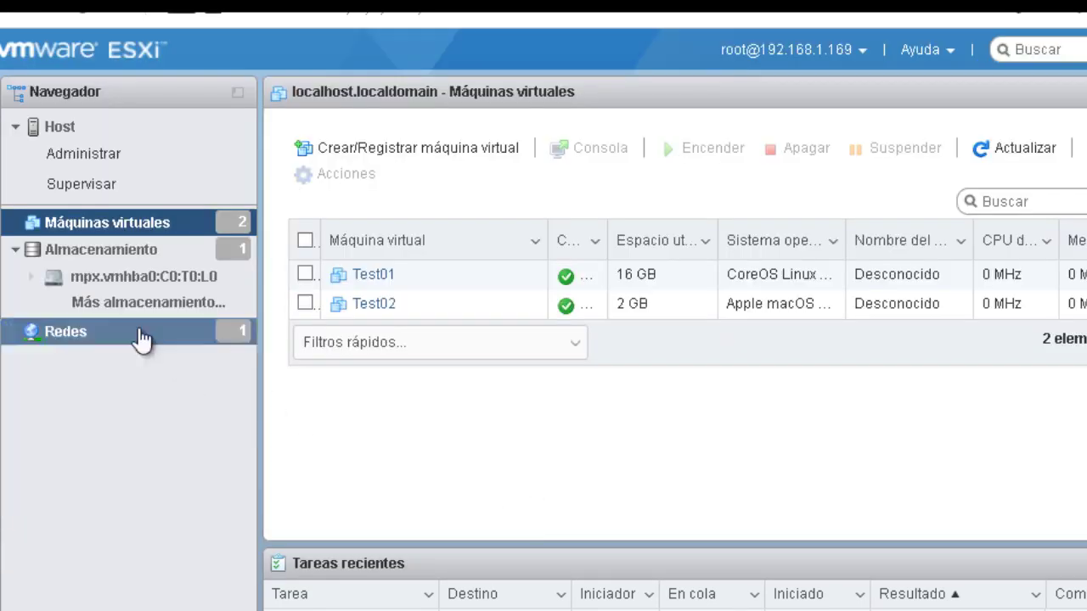
click(76, 153)
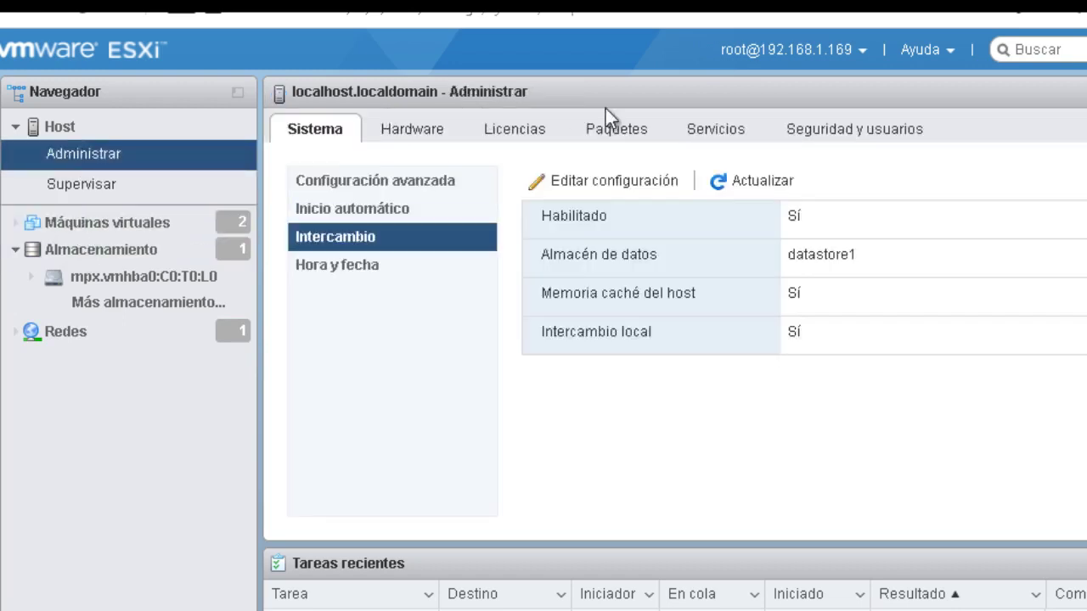
click(811, 131)
click(717, 134)
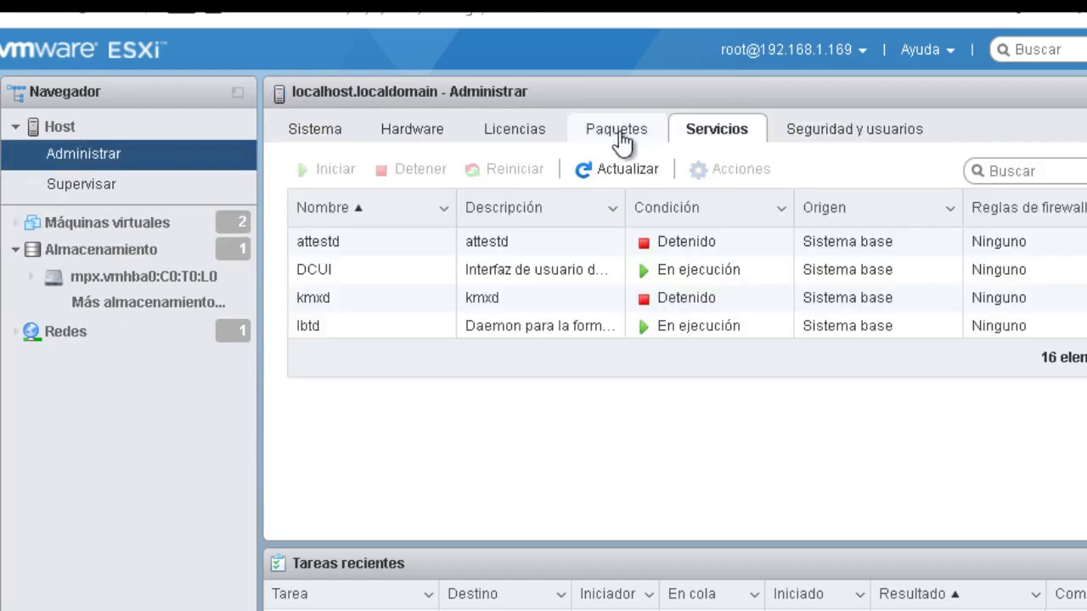
click(621, 138)
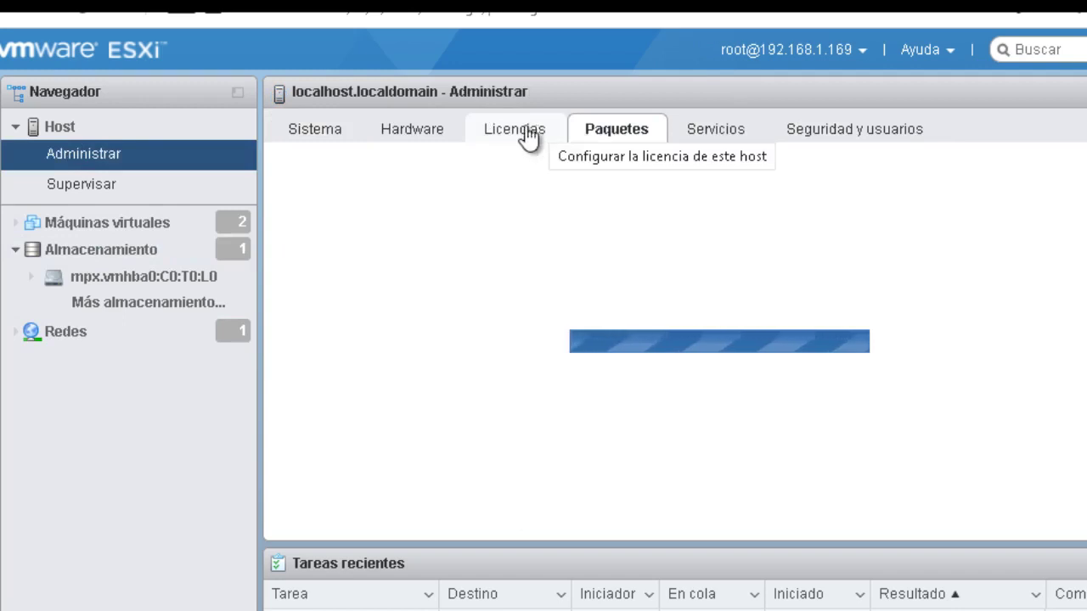
click(434, 134)
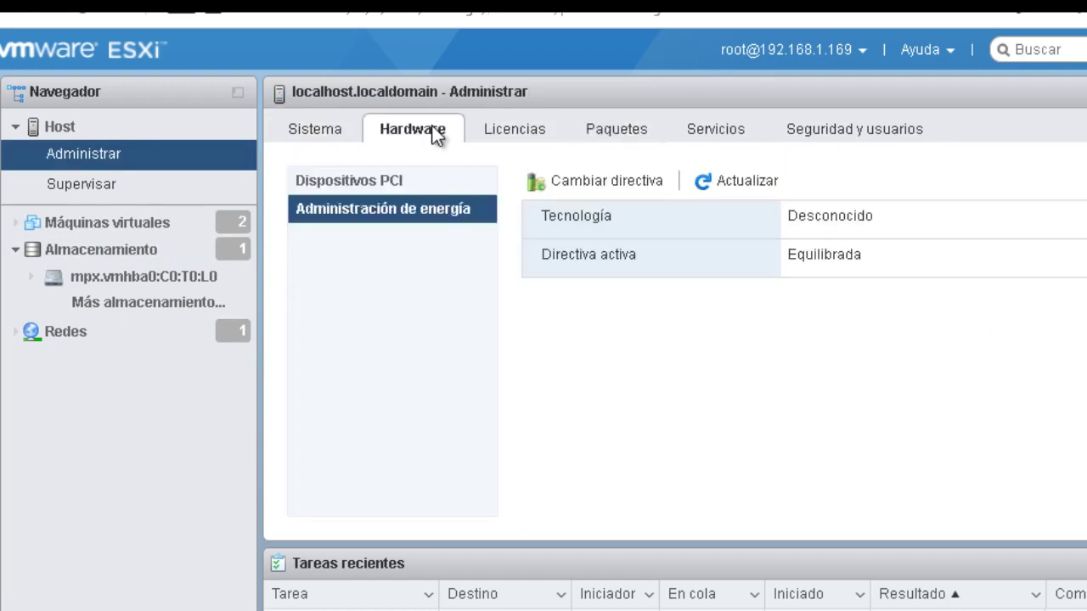
click(356, 135)
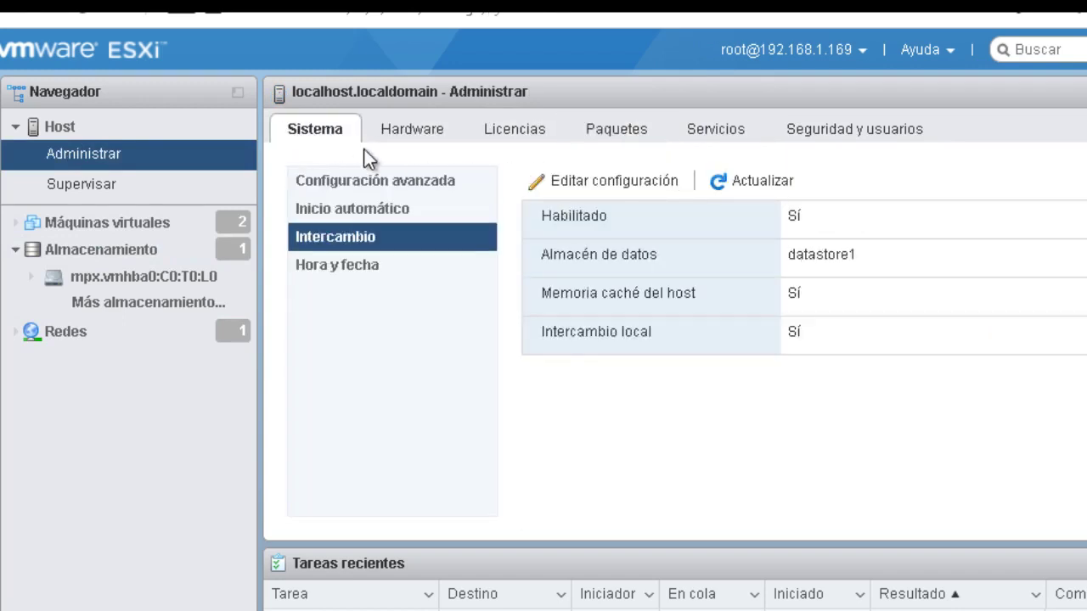
- Open the host's advanced system settings and filter them by "messa"
click(384, 181)
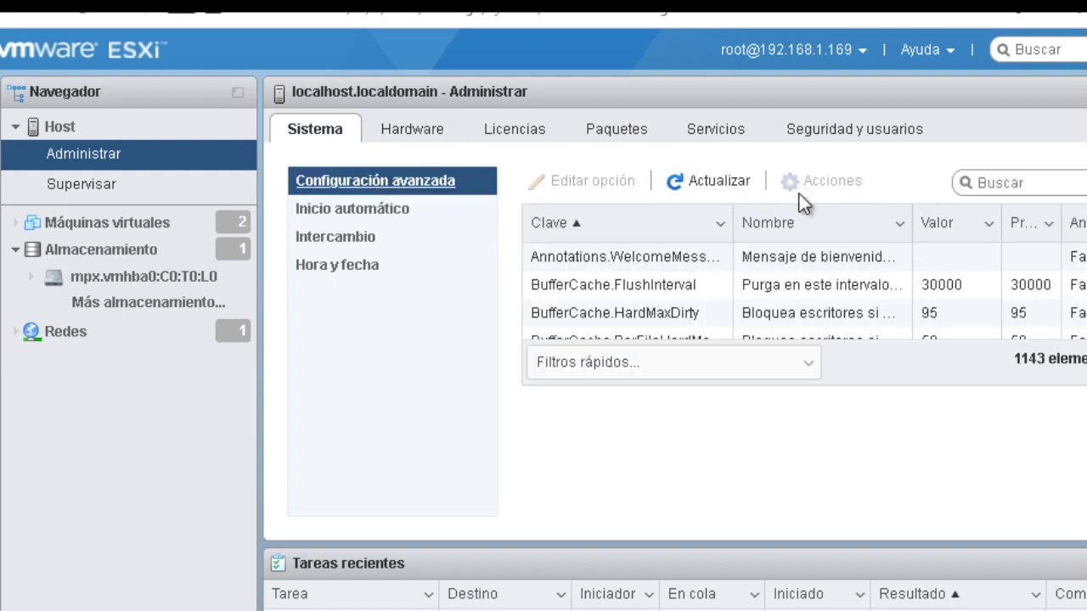
click(1023, 185)
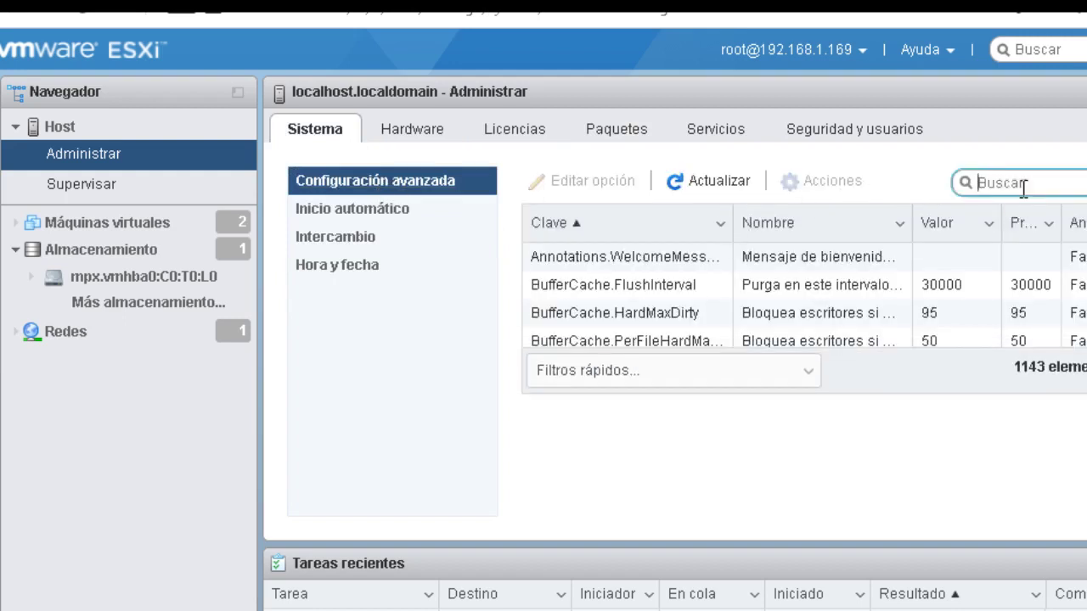
text(messa)
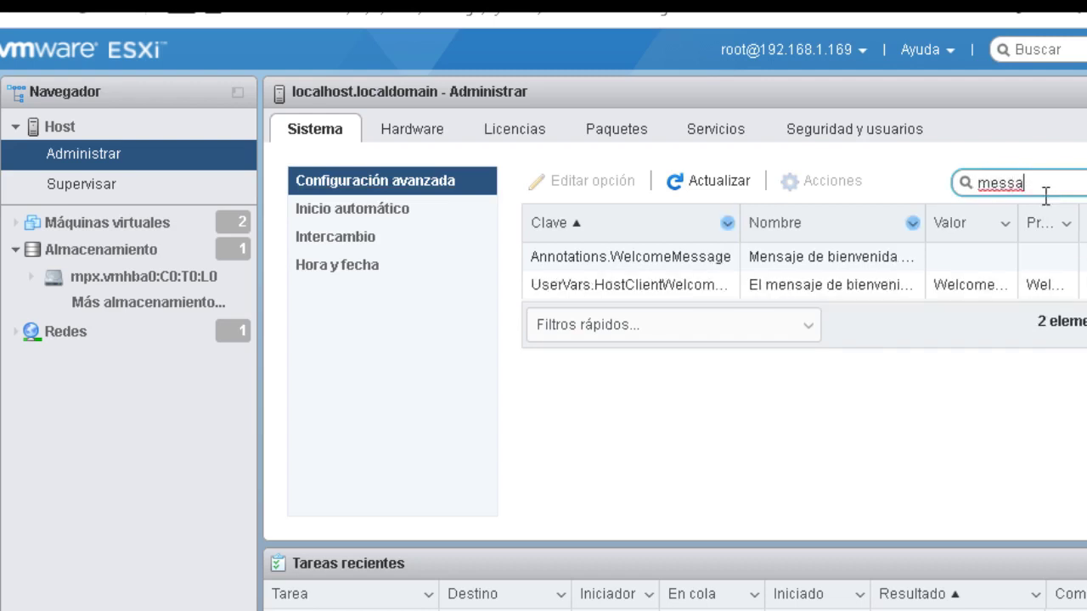
- Set the Annotations.WelcomeMessage option to "HOLA" in quotation marks and save it
click(984, 258)
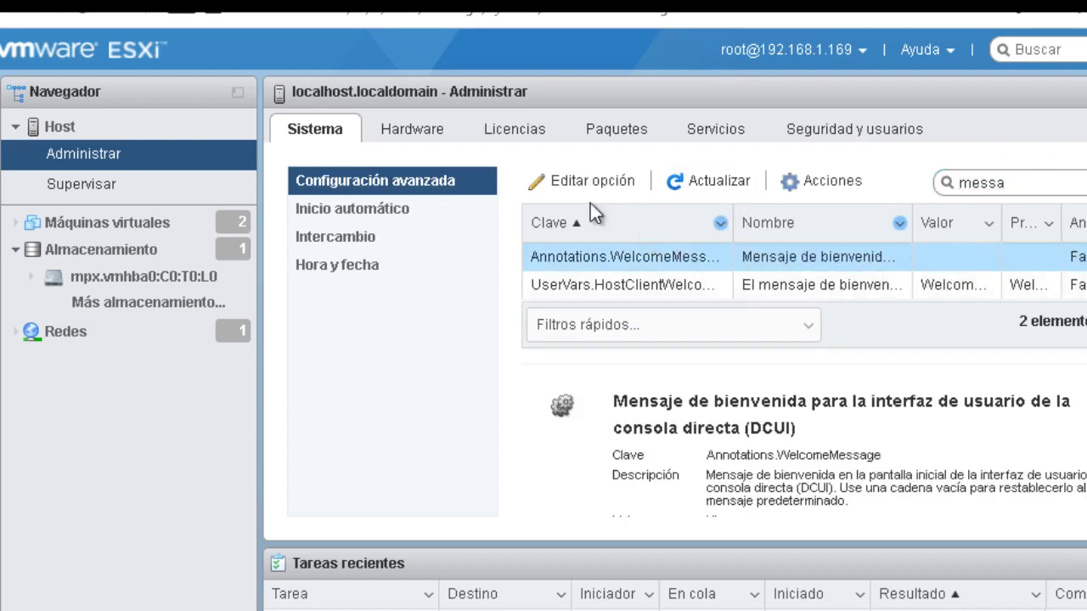
click(585, 181)
click(669, 366)
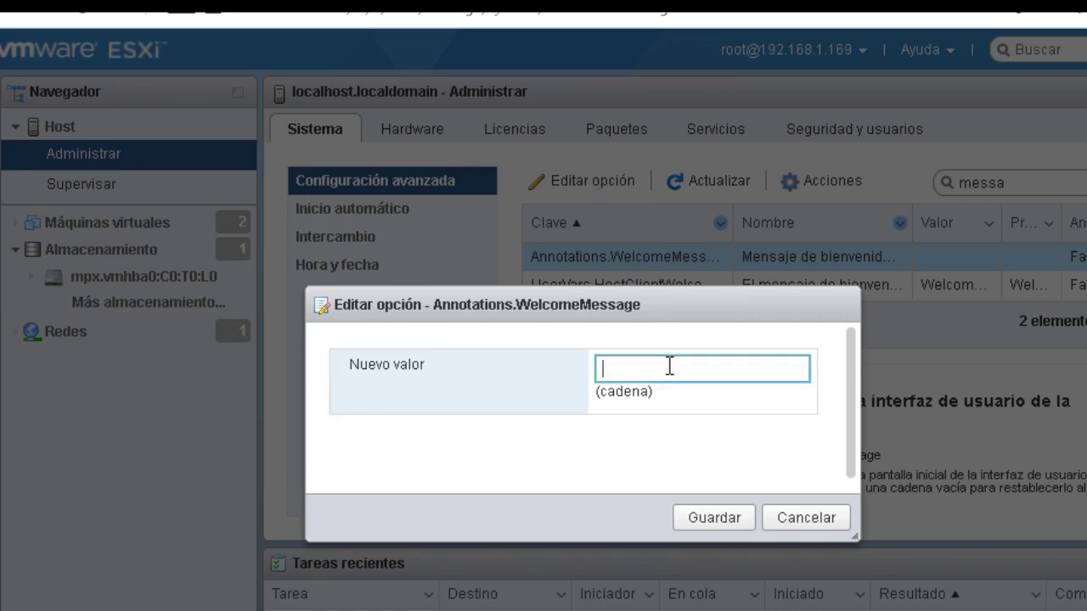
text("HOLA")
click(717, 518)
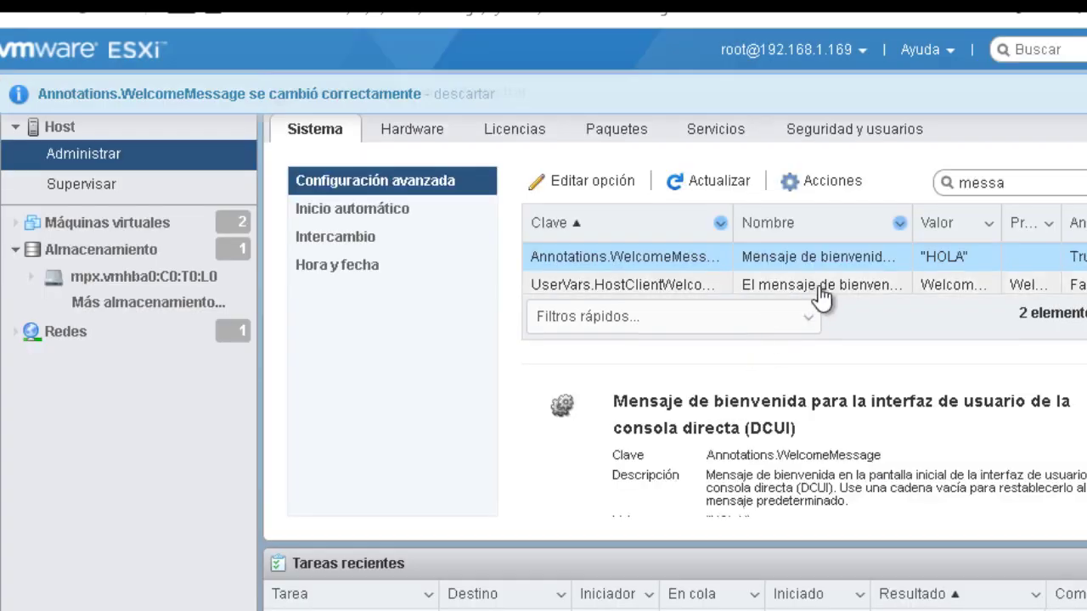
- Widen the key column slightly, then set UserVars.HostClientWelcomeMessage to "Hola" in quotation marks and save it
drag(732, 226, 752, 223)
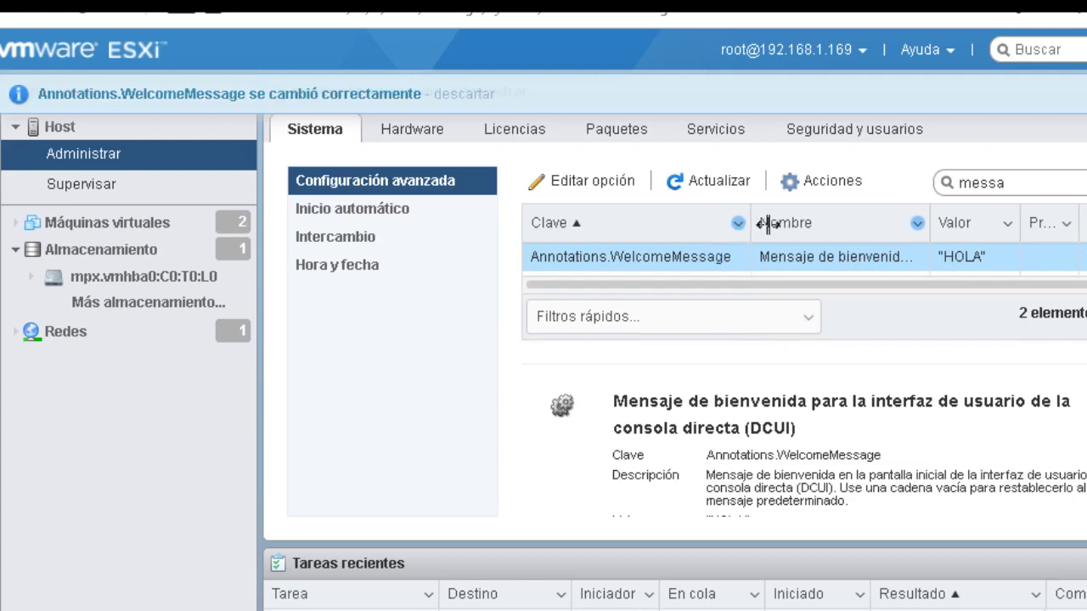
scroll(764, 259, down, 1)
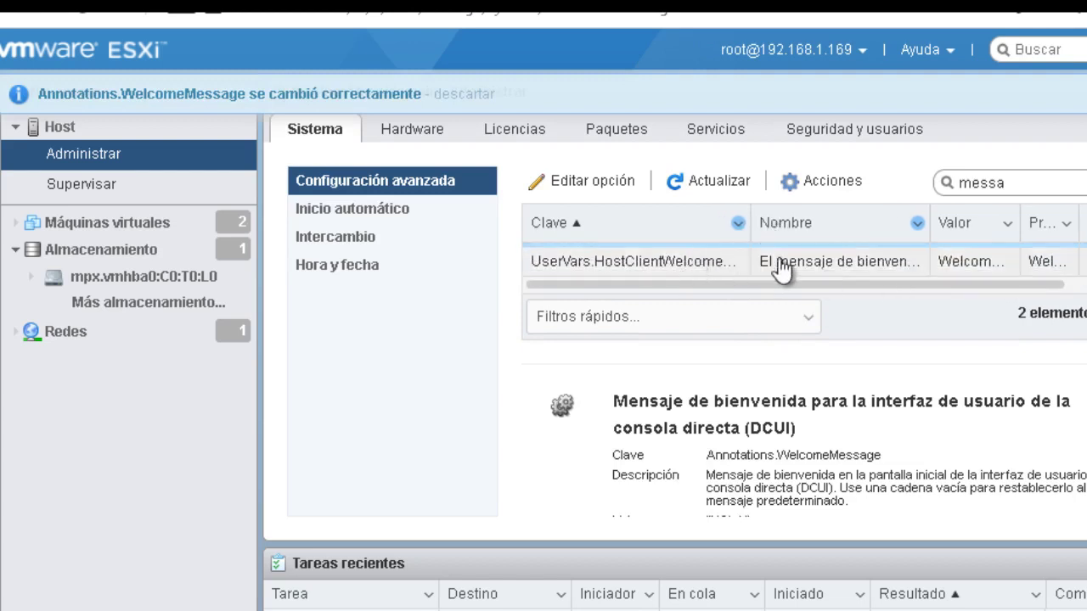
click(929, 264)
click(620, 183)
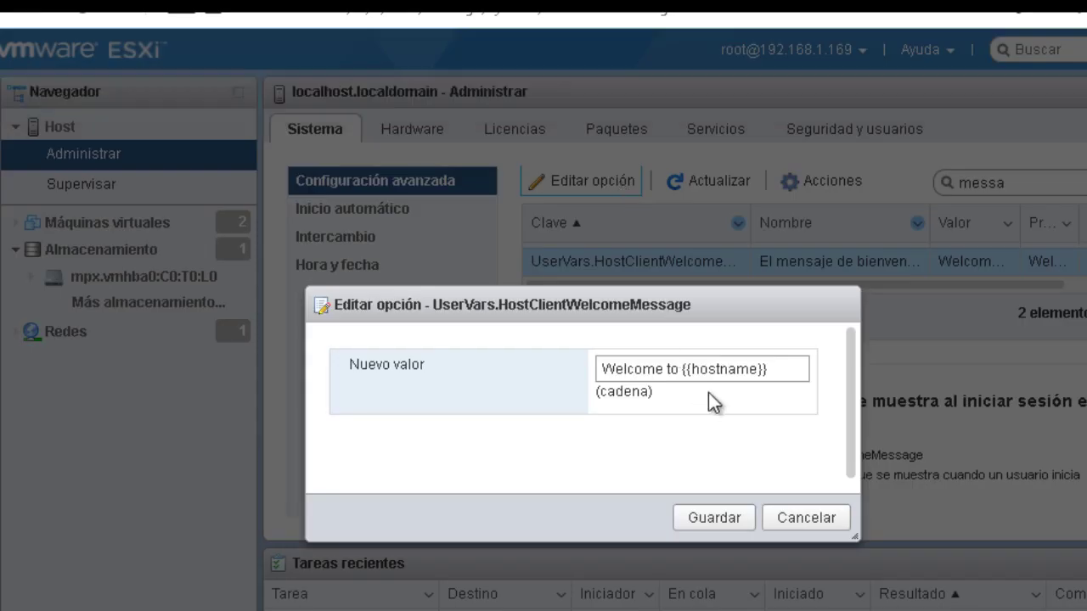
drag(769, 370, 496, 378)
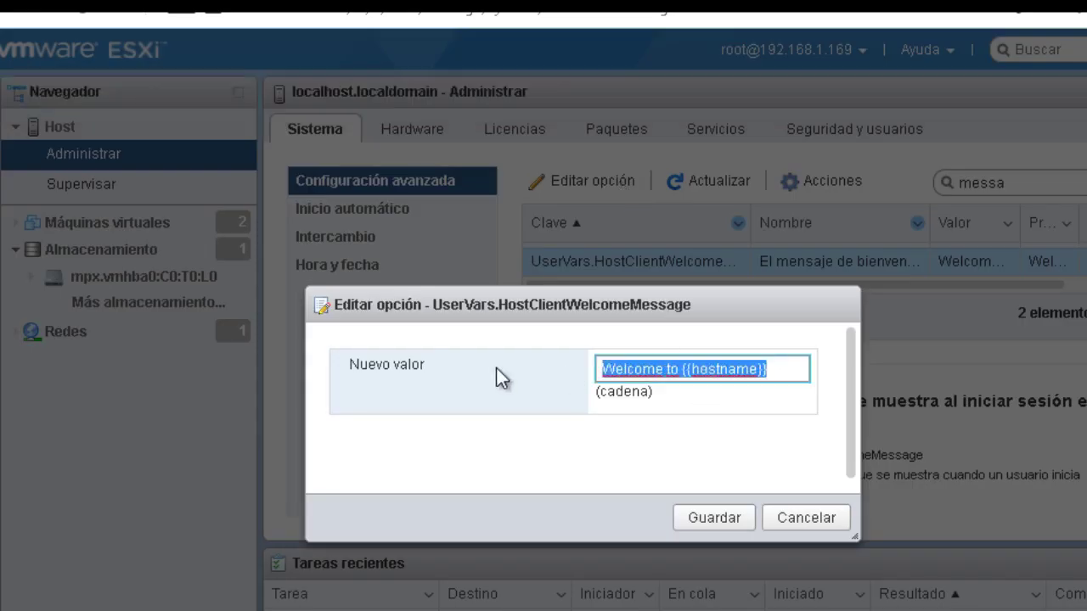
key(BackSpace)
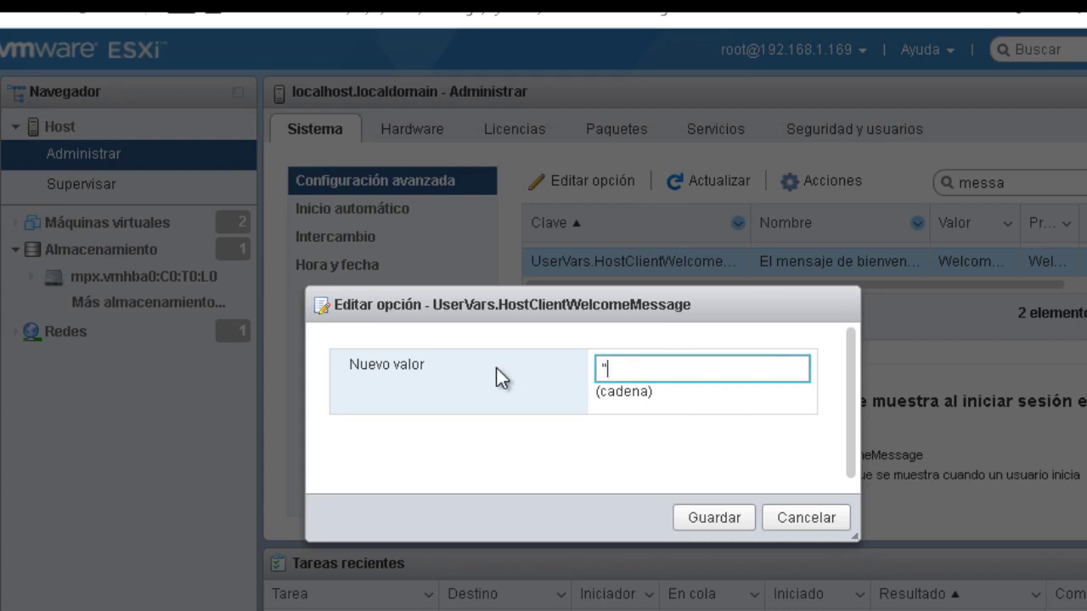
text("Ho)
key(BackSpace)
text(ola")
click(698, 517)
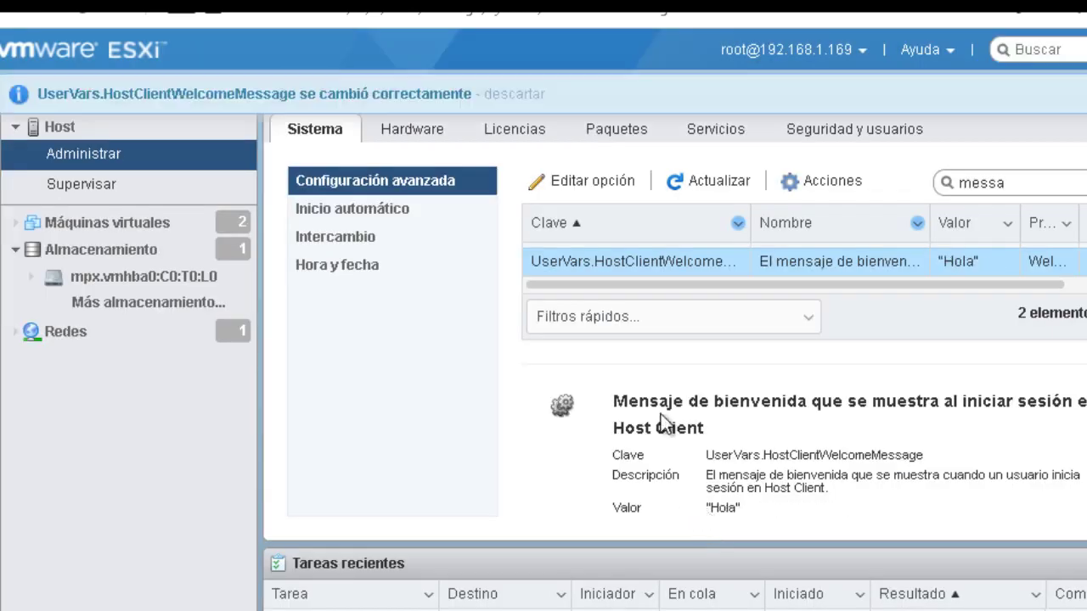
click(701, 197)
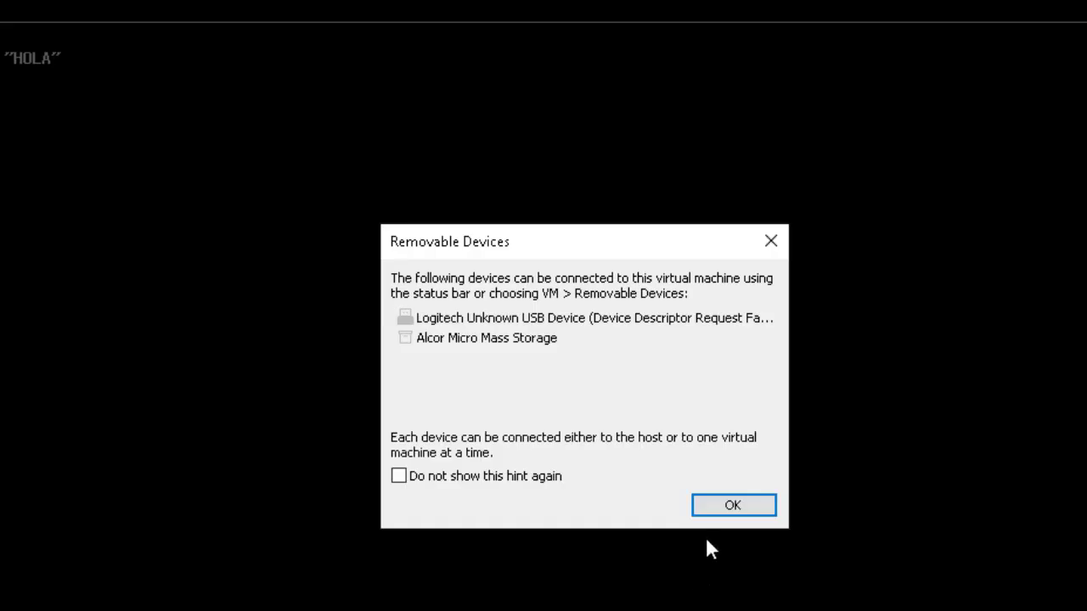
- Switch to the ESXi virtual machine's console, dismiss the removable devices hint and check the host's login prompt
click(723, 504)
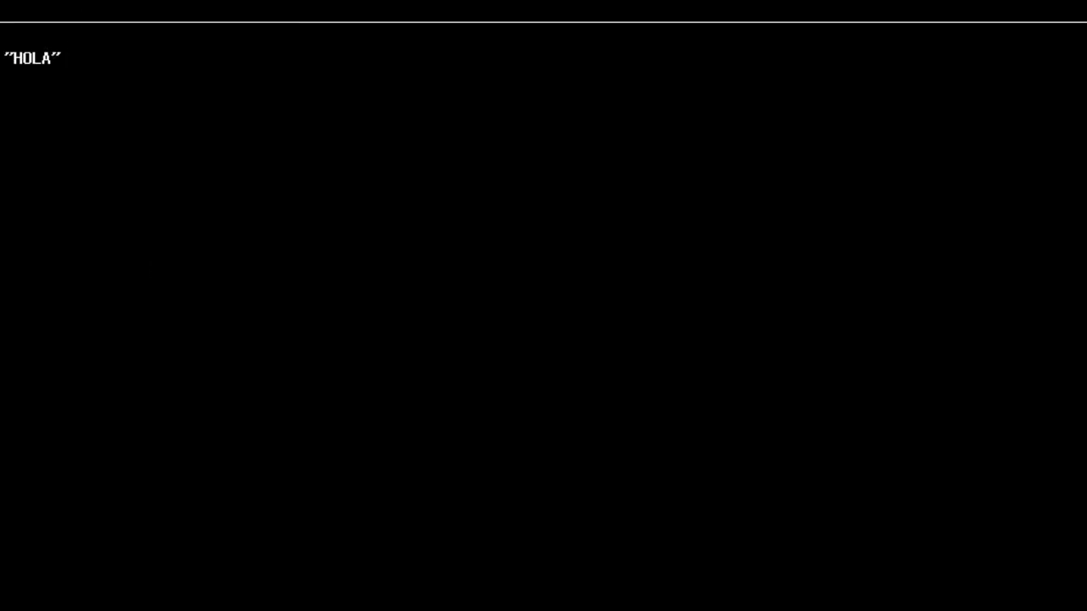
key(F2)
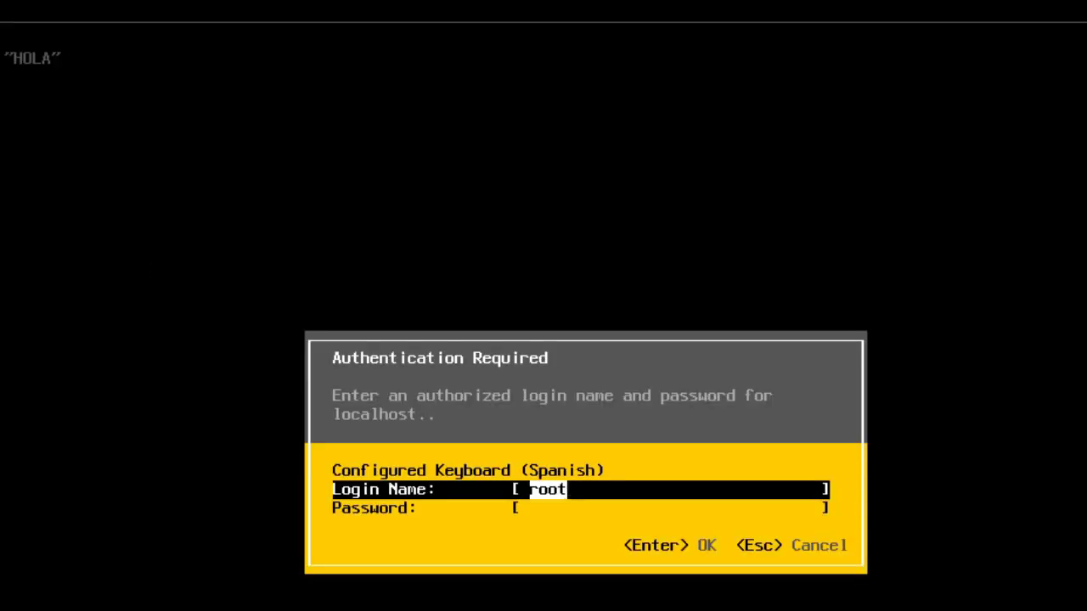
key(Escape)
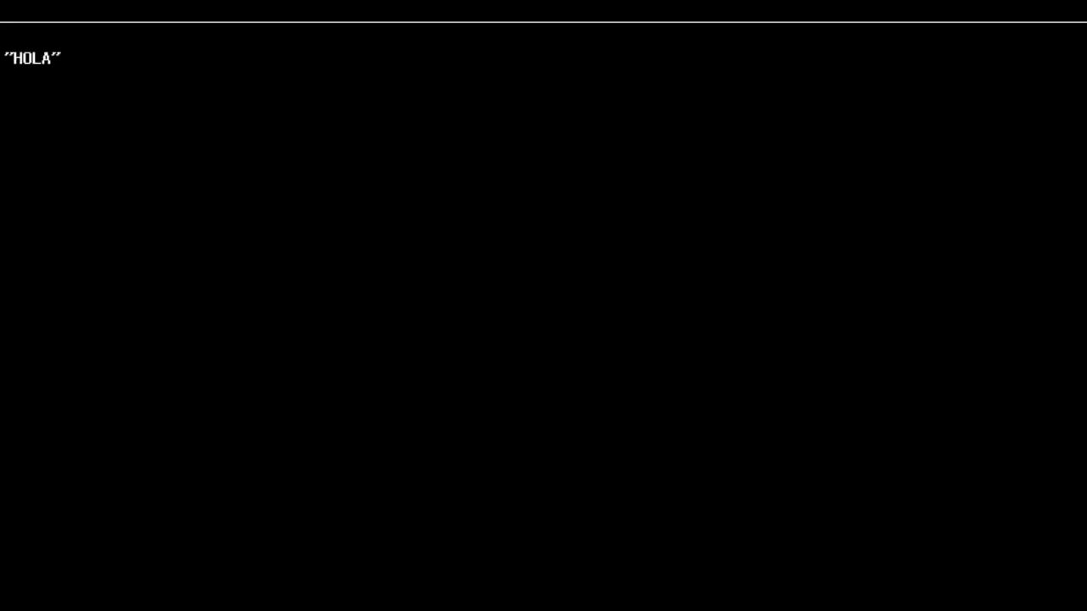
- Try to log in to the host's direct console as root with the account password, re-entering the password for a second attempt
key(F2)
key(Tab)
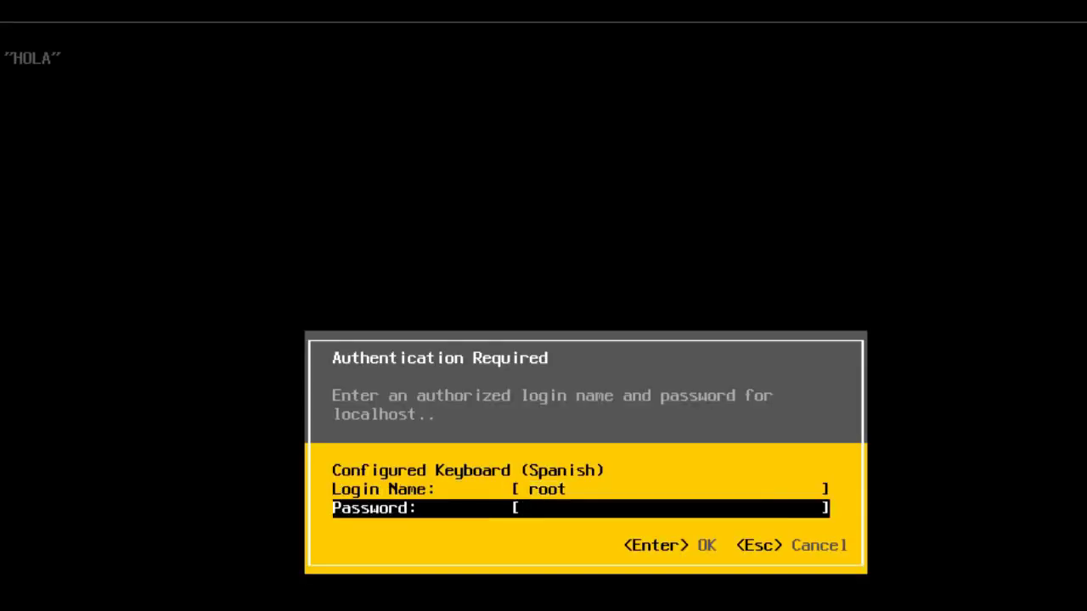
text(************)
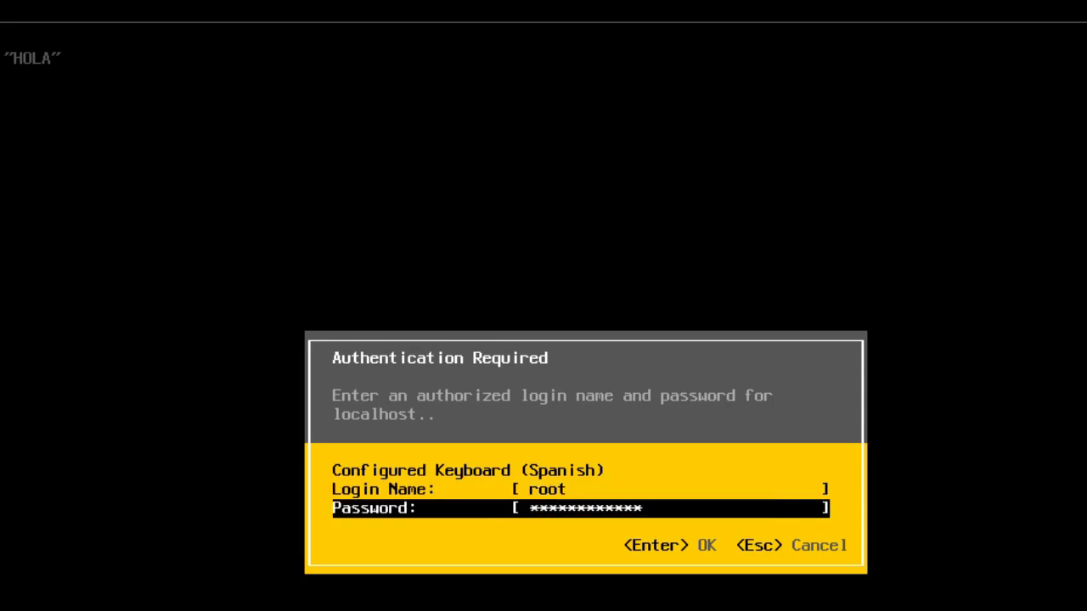
key(Return)
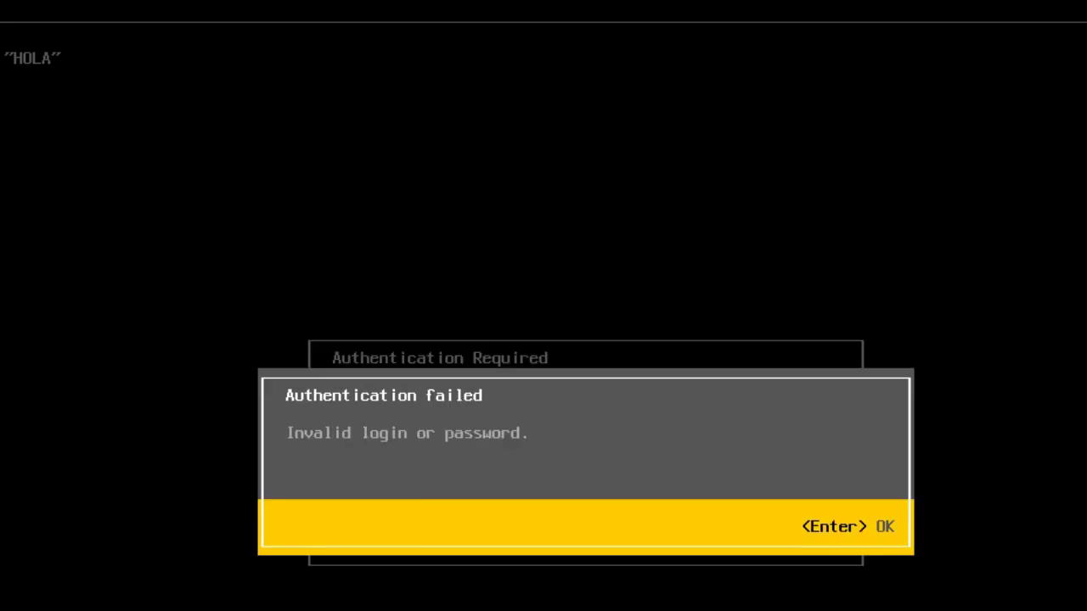
key(Return)
text(************)
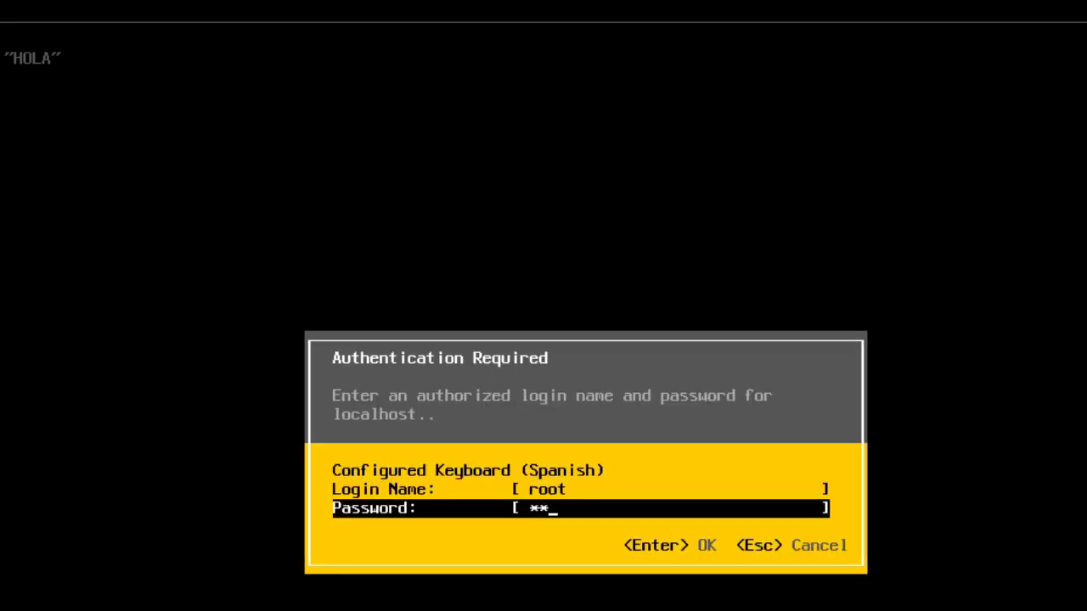
text(**)
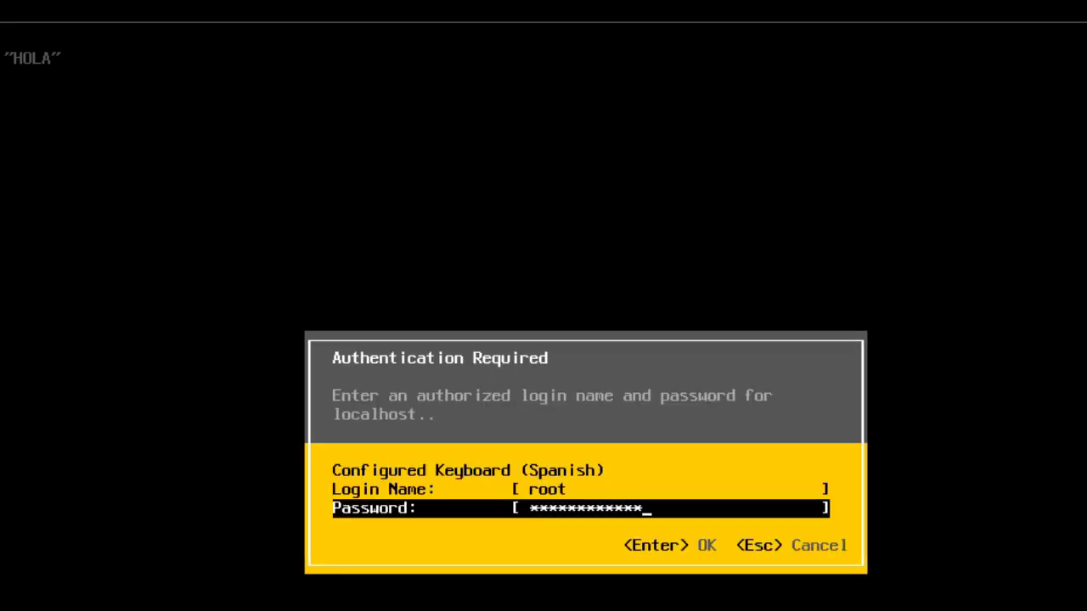
key(Return)
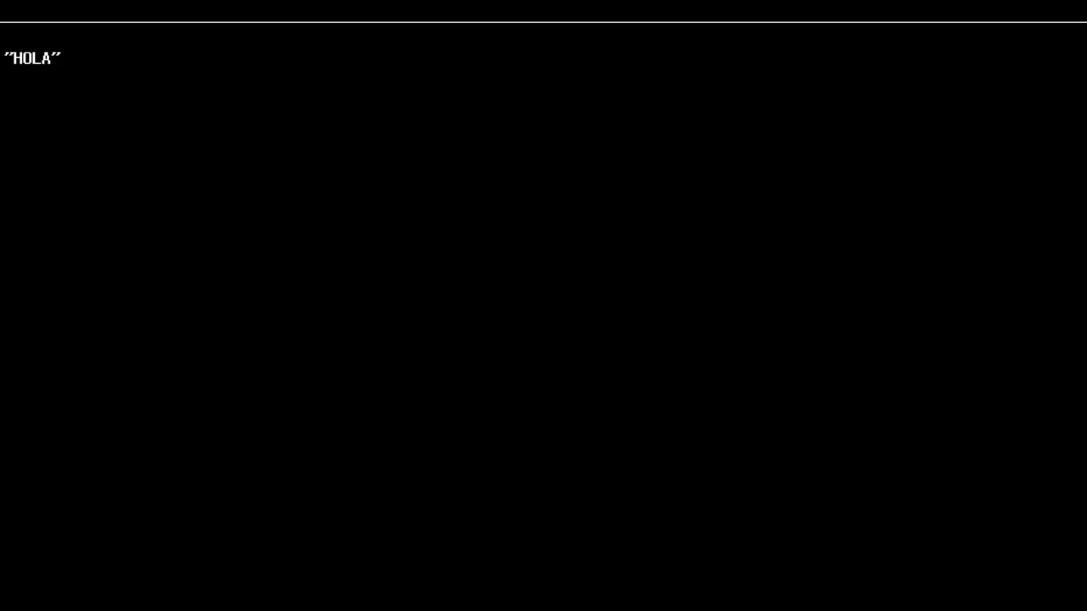
- Open the ESXi Shell console and log in as root with the account password
key(alt+F1)
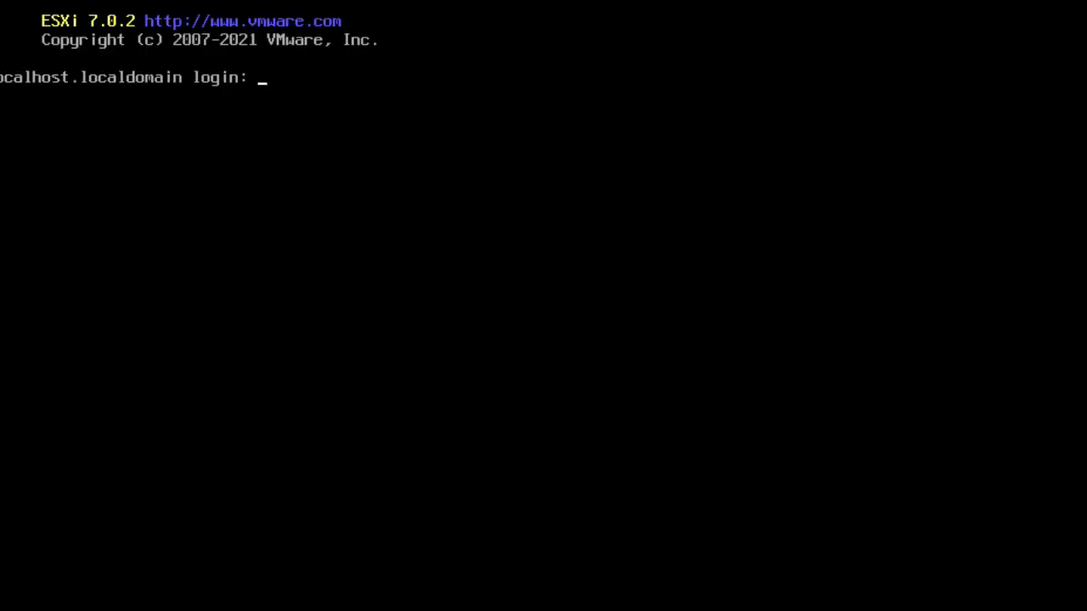
text(root)
key(Return)
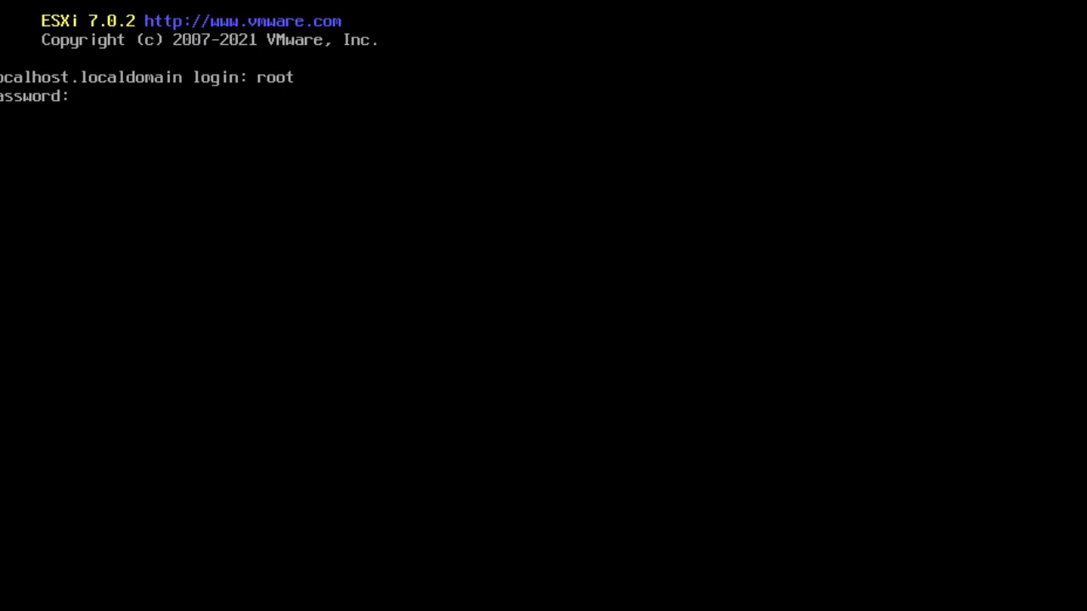
key(Return)
text(roo)
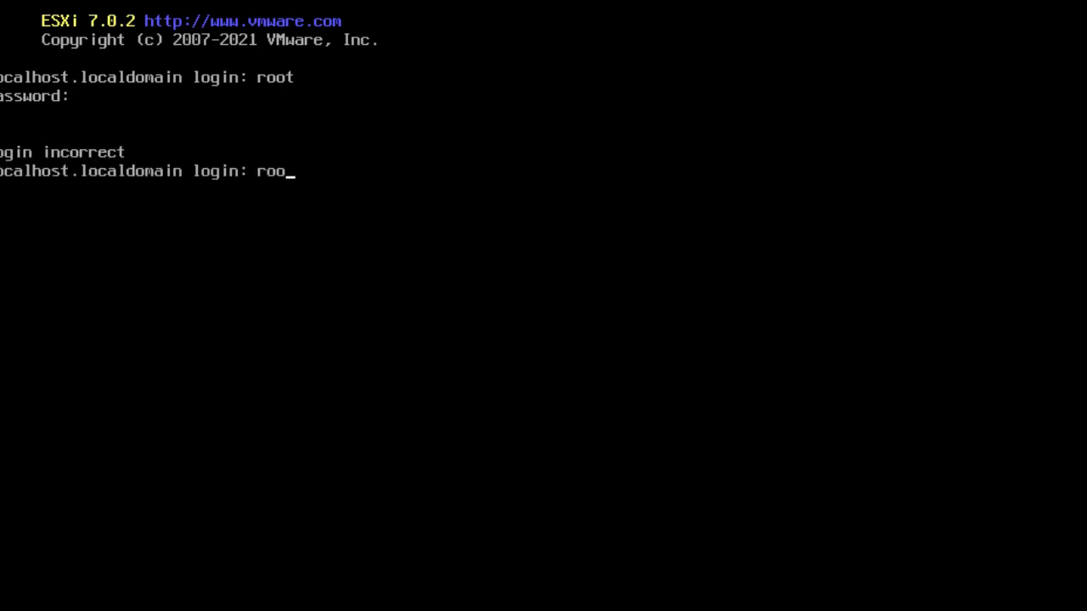
text(t)
key(Return)
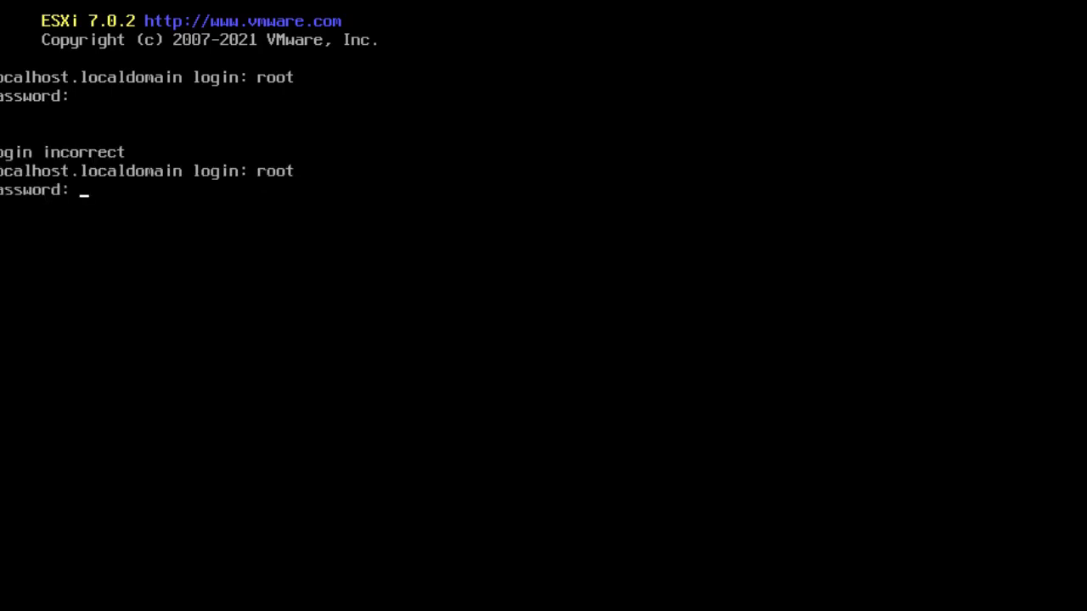
key(Return)
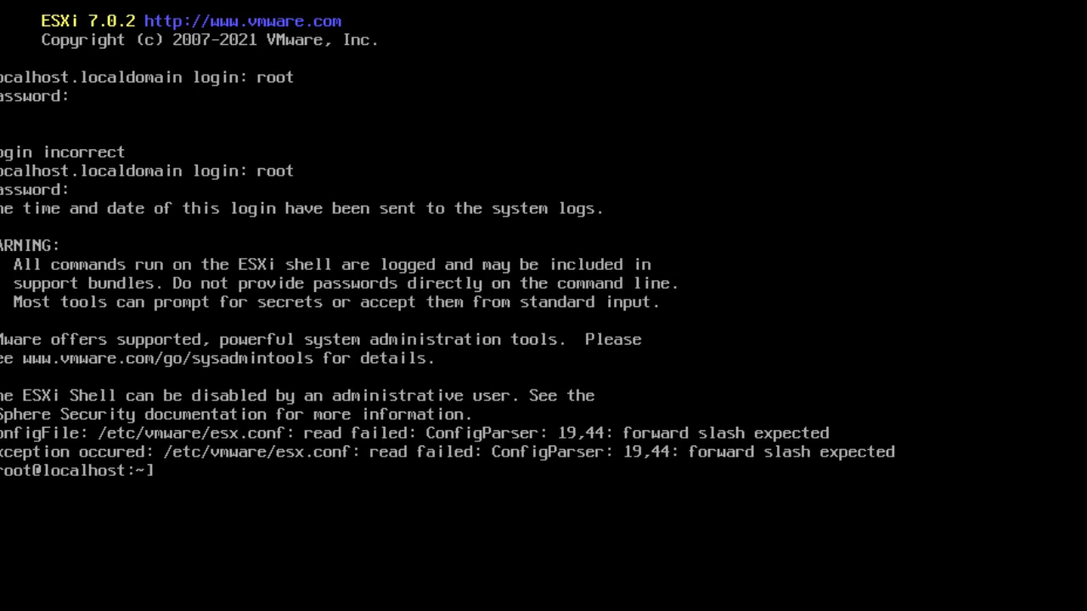
text(cd /vm)
key(Tab)
key(Tab)
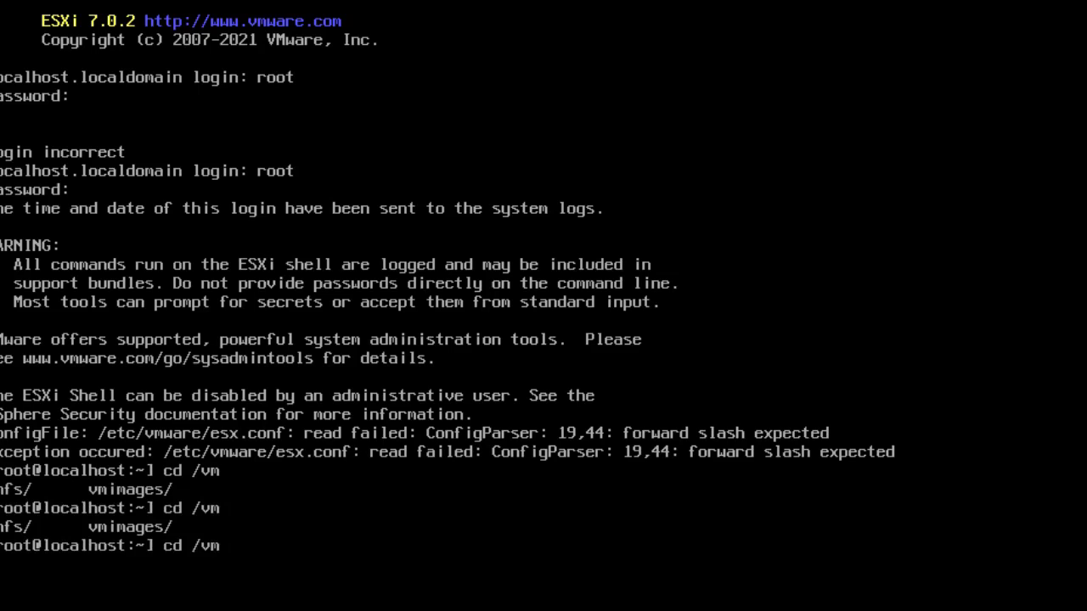
key(BackSpace)
key(BackSpace)
text(m)
key(BackSpace)
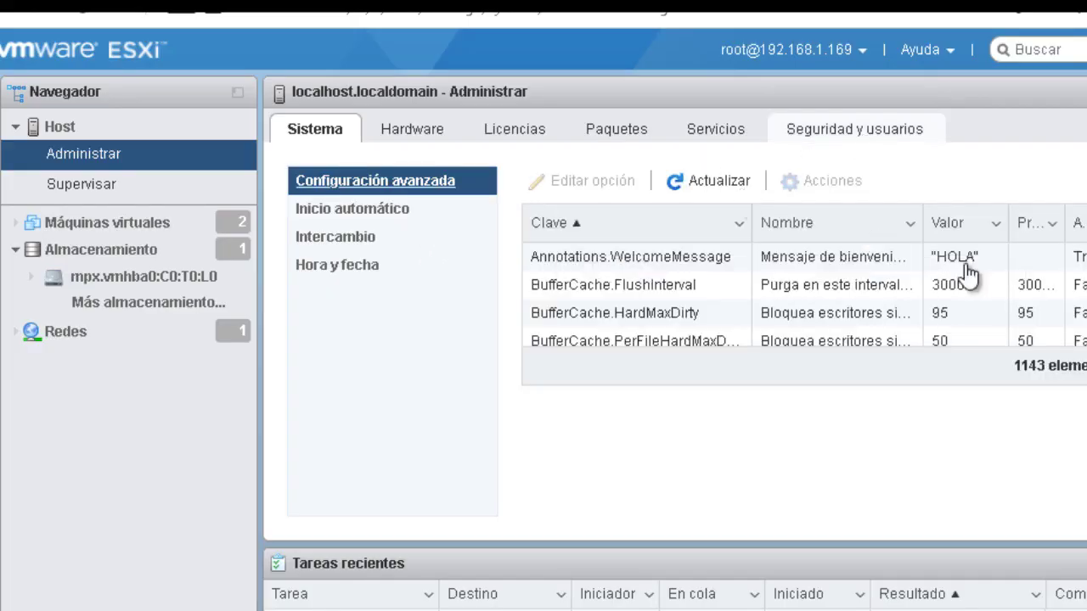
- Switch back to the ESXi web client, remove the closing quotation mark from the Annotations.WelcomeMessage value and save it
click(989, 268)
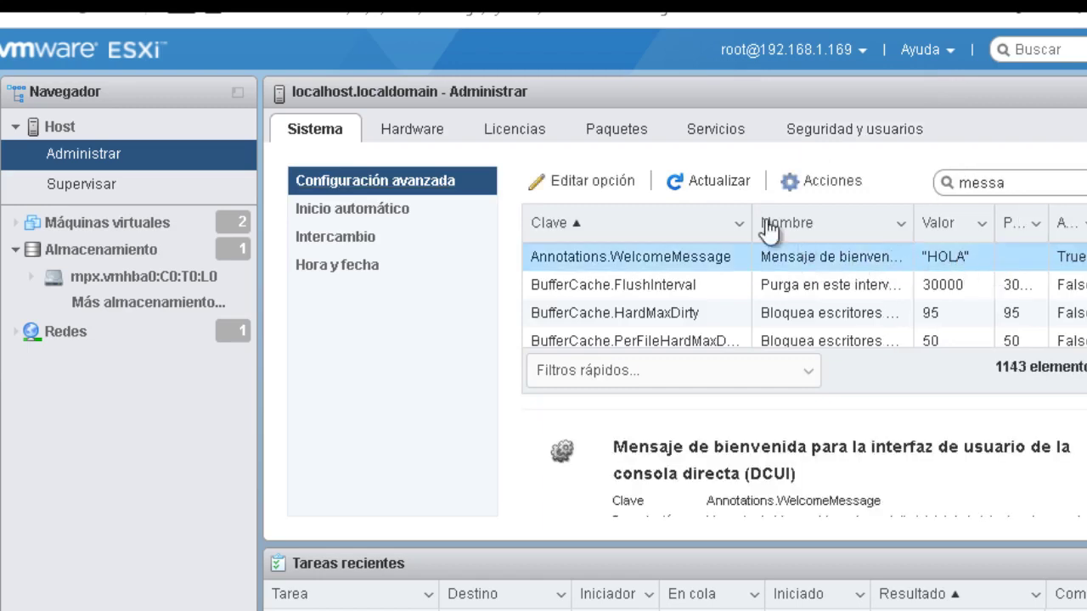
click(635, 185)
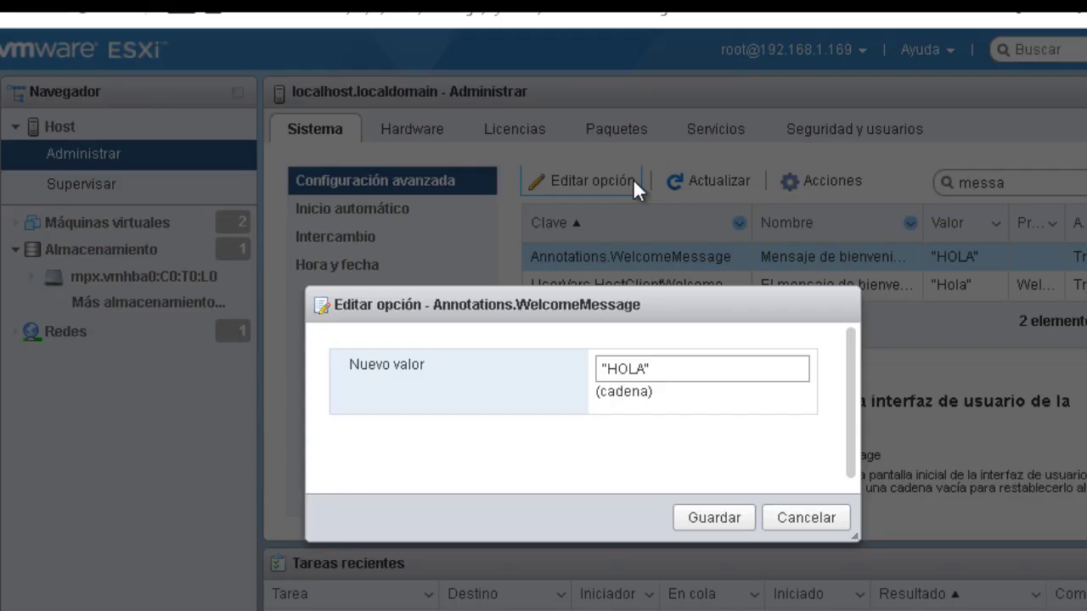
click(740, 371)
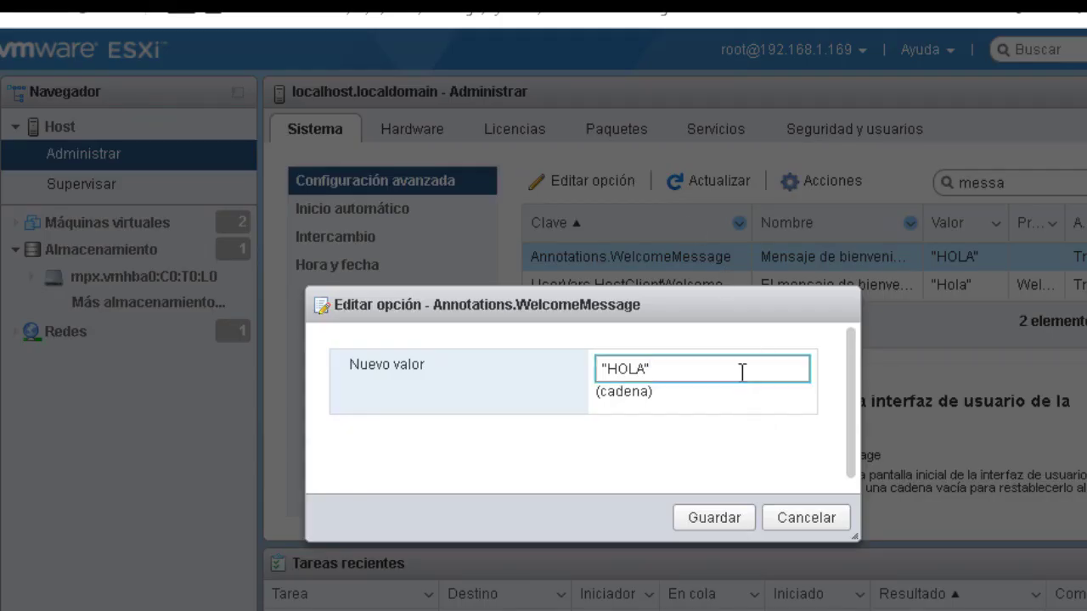
key(BackSpace)
click(711, 517)
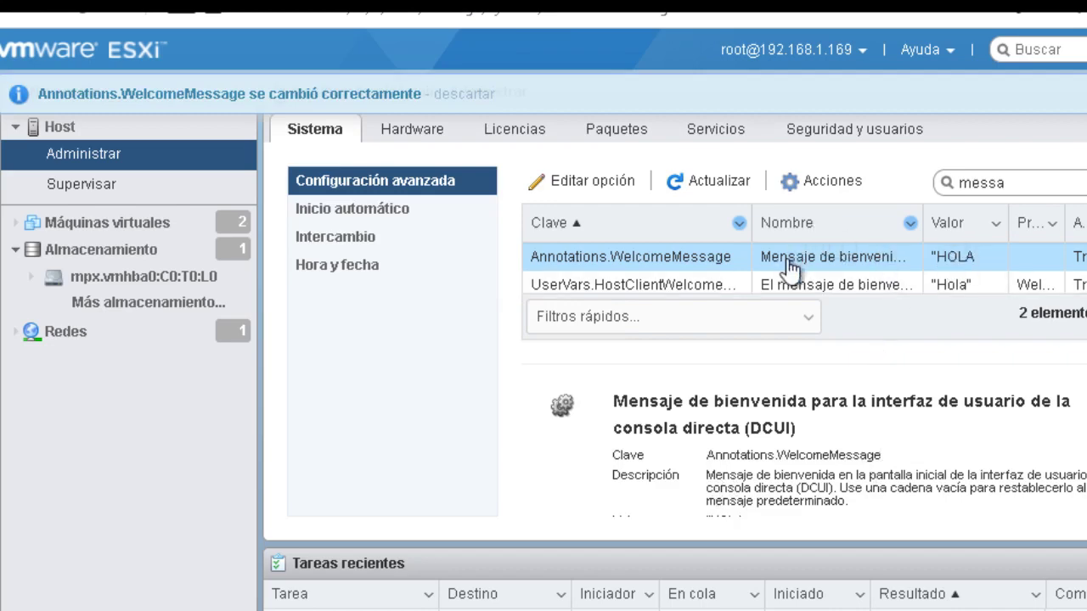
- Remove the opening quotation mark so Annotations.WelcomeMessage is set to HOLA, save it and refresh the settings list
click(651, 186)
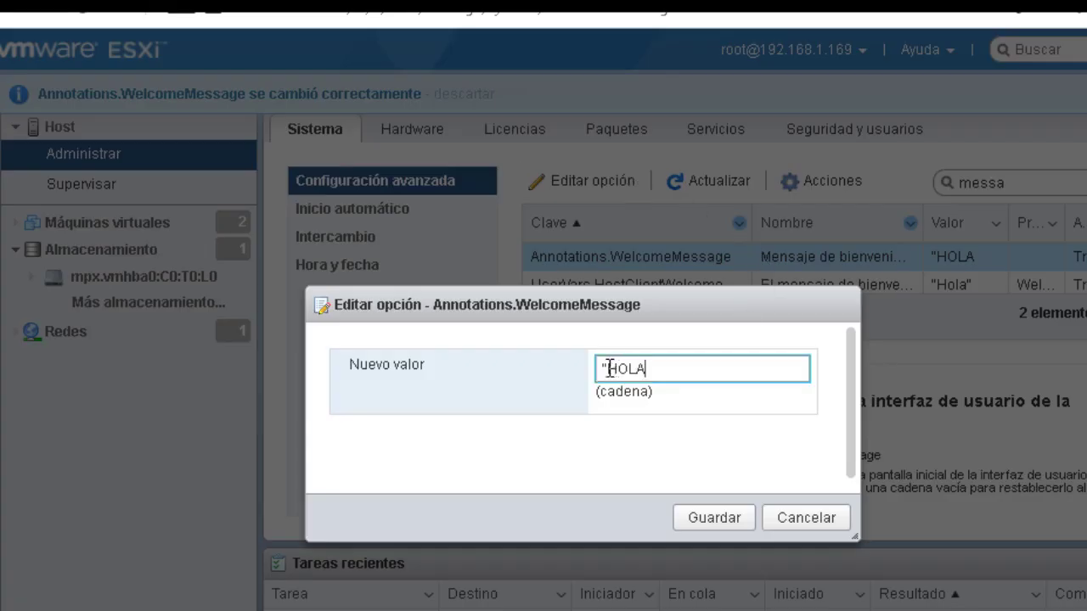
drag(607, 369, 585, 374)
key(BackSpace)
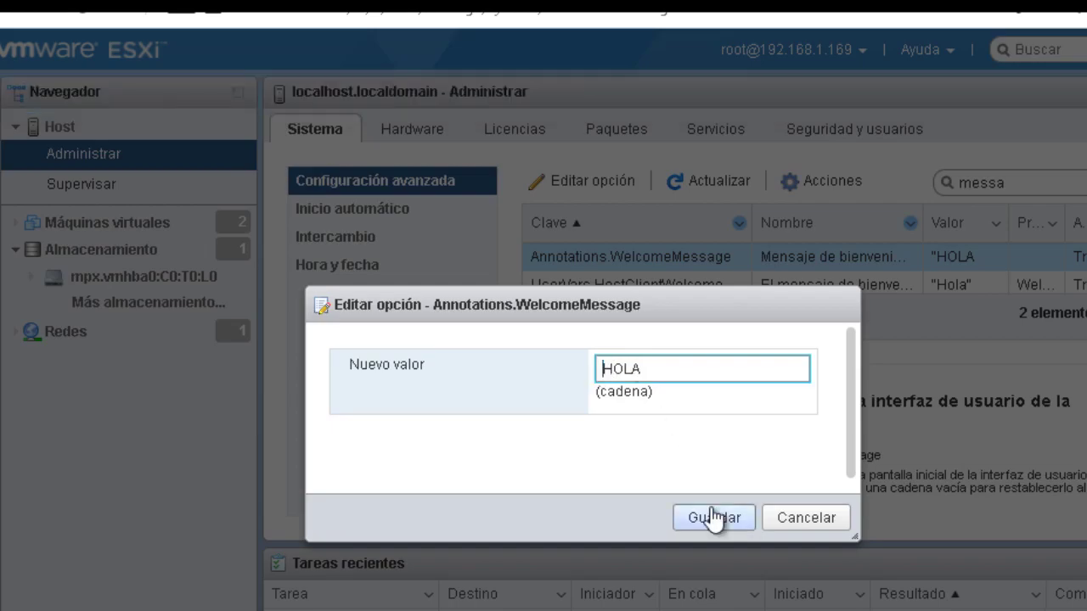
click(711, 518)
click(708, 181)
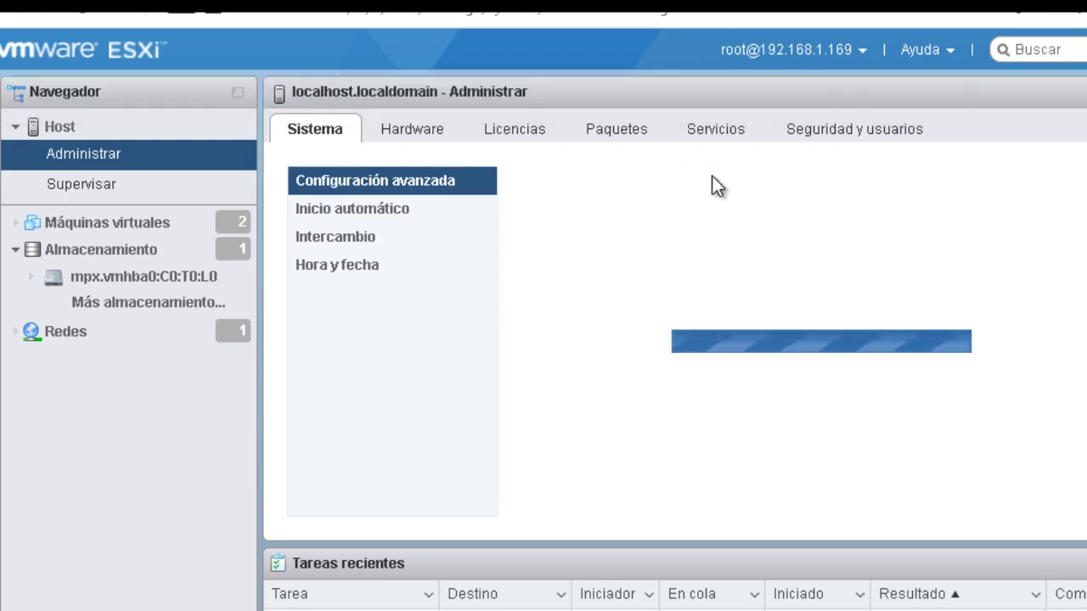
- Filter the advanced settings by "messa" and try to save UserVars.HostClientWelcomeMessage without its quotation marks
click(1045, 183)
text(messa)
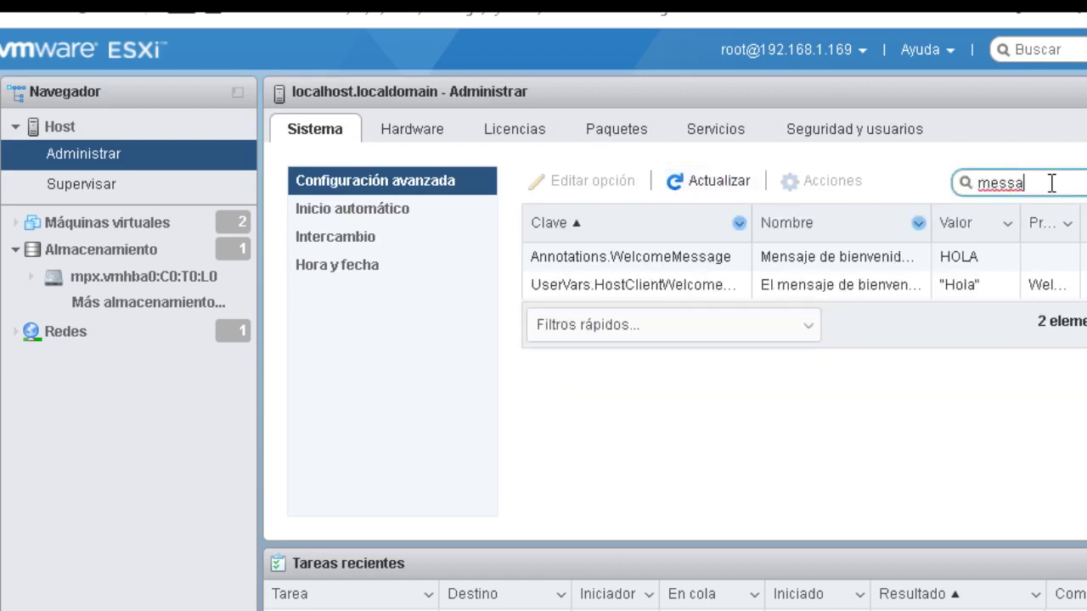
click(975, 287)
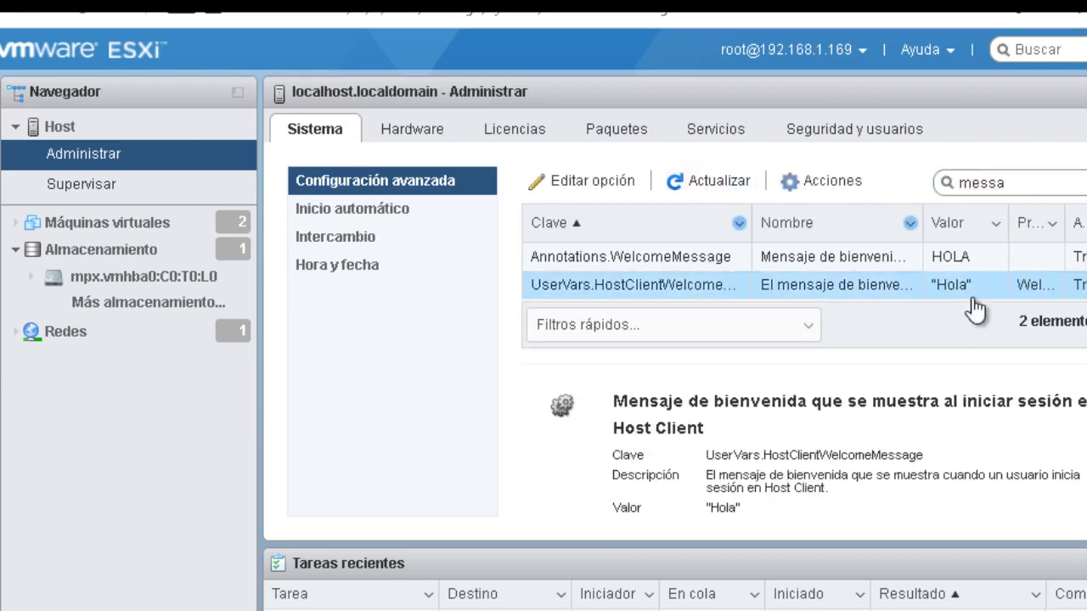
click(604, 181)
click(748, 371)
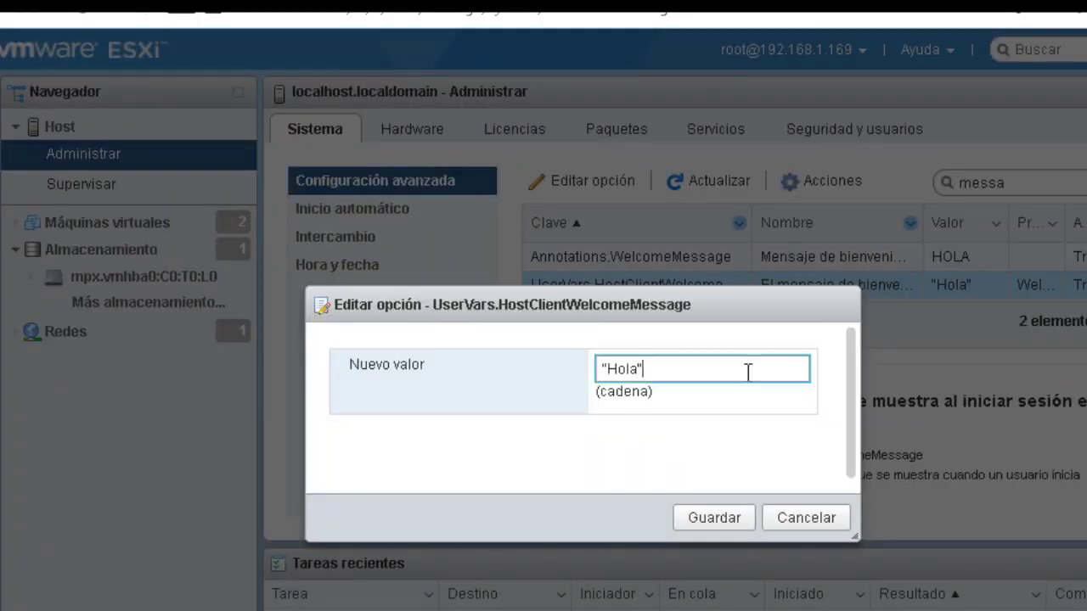
key(BackSpace)
key(Delete)
click(703, 516)
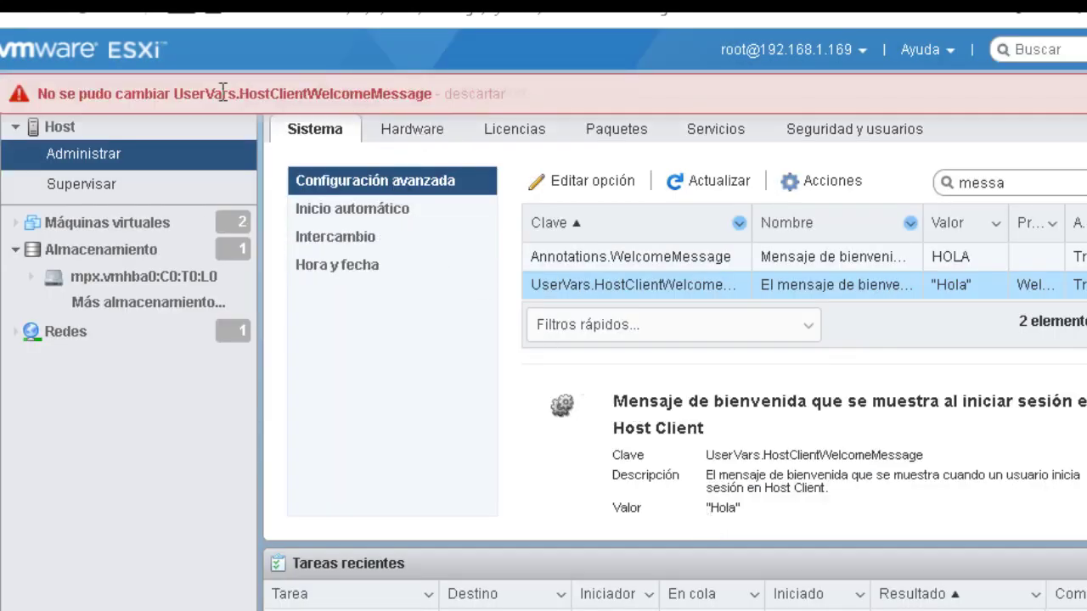
- Highlight the setting name in the error notification and widen the Clave column to check the matching key
drag(172, 95, 437, 95)
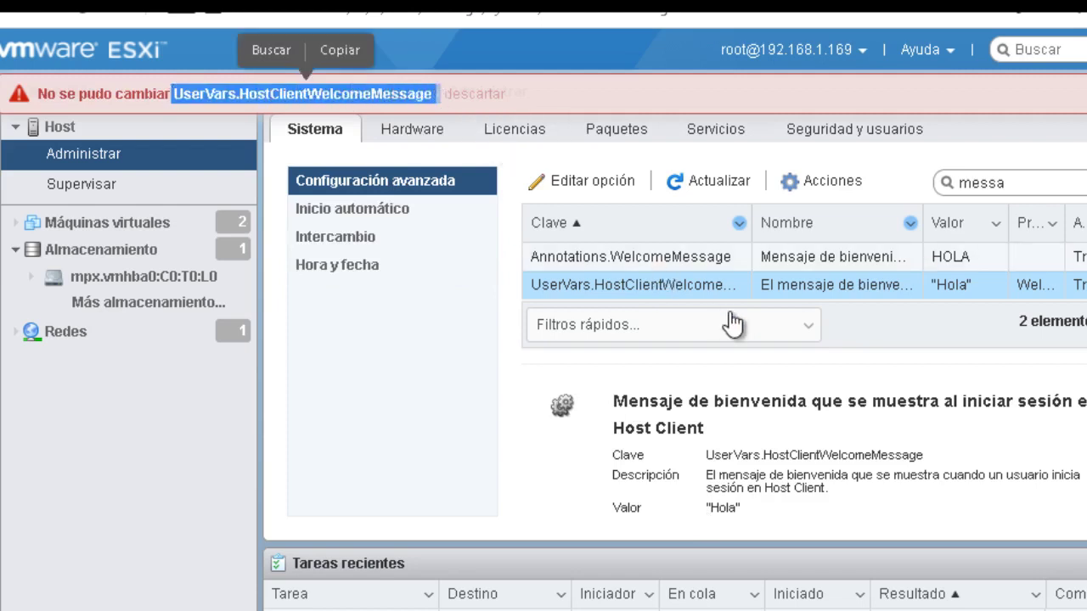
click(560, 105)
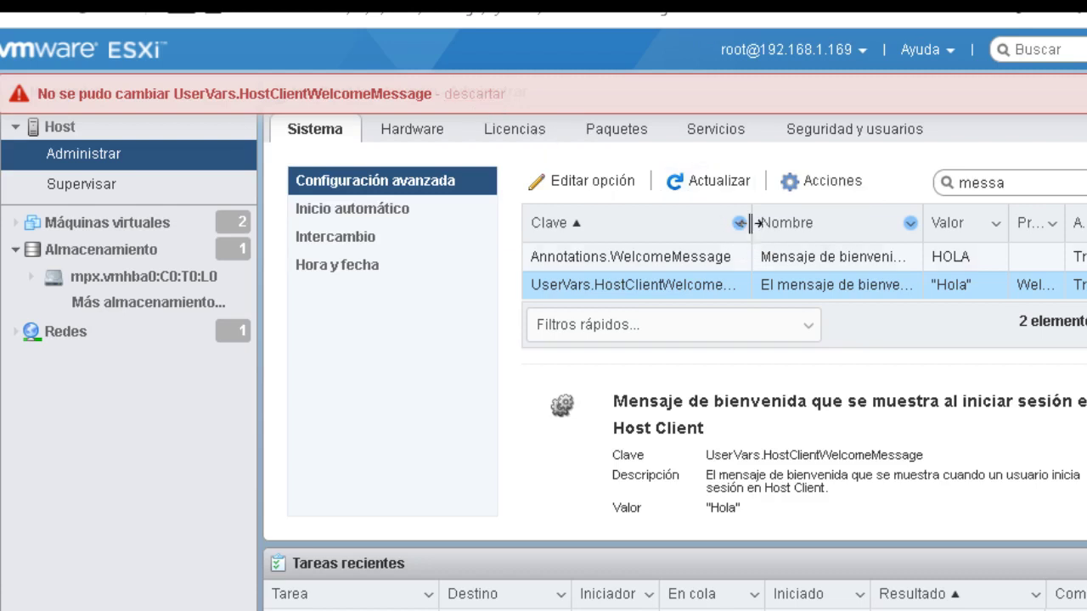
drag(752, 225, 778, 226)
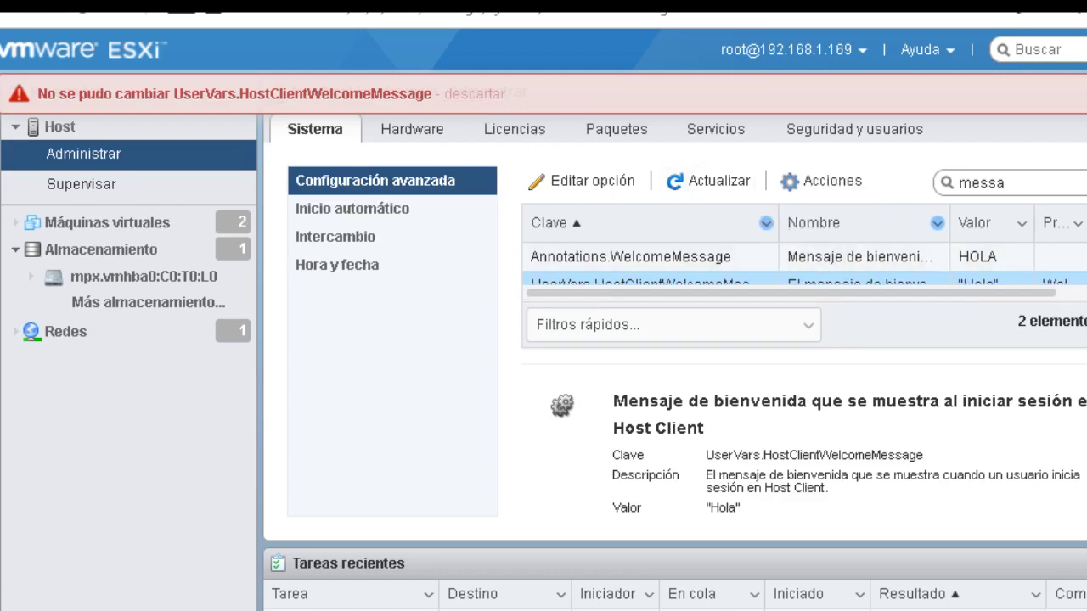
scroll(1065, 280, down, 1)
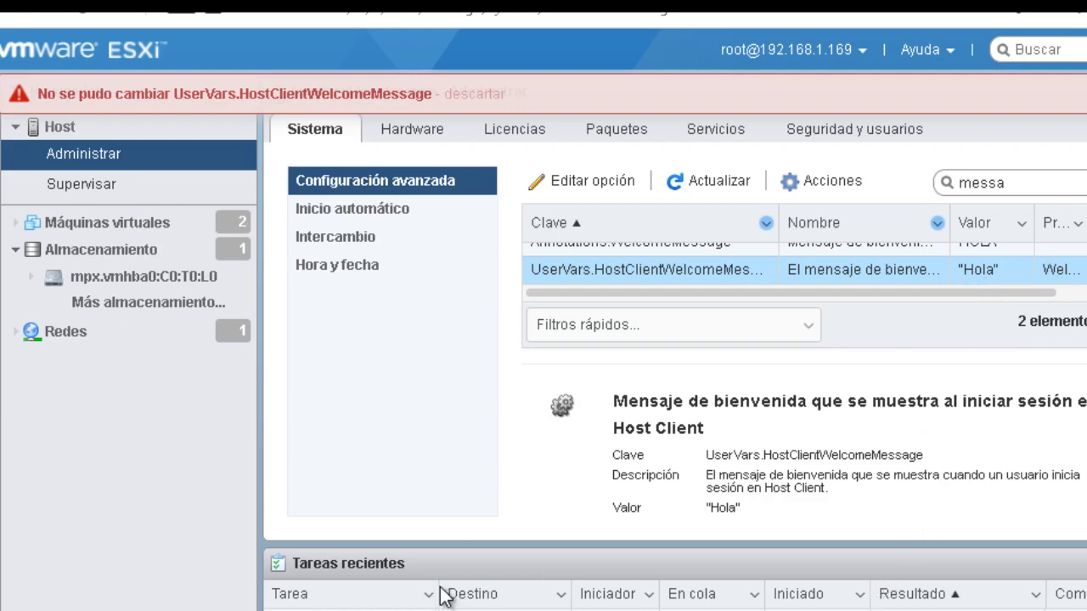
drag(427, 595, 415, 594)
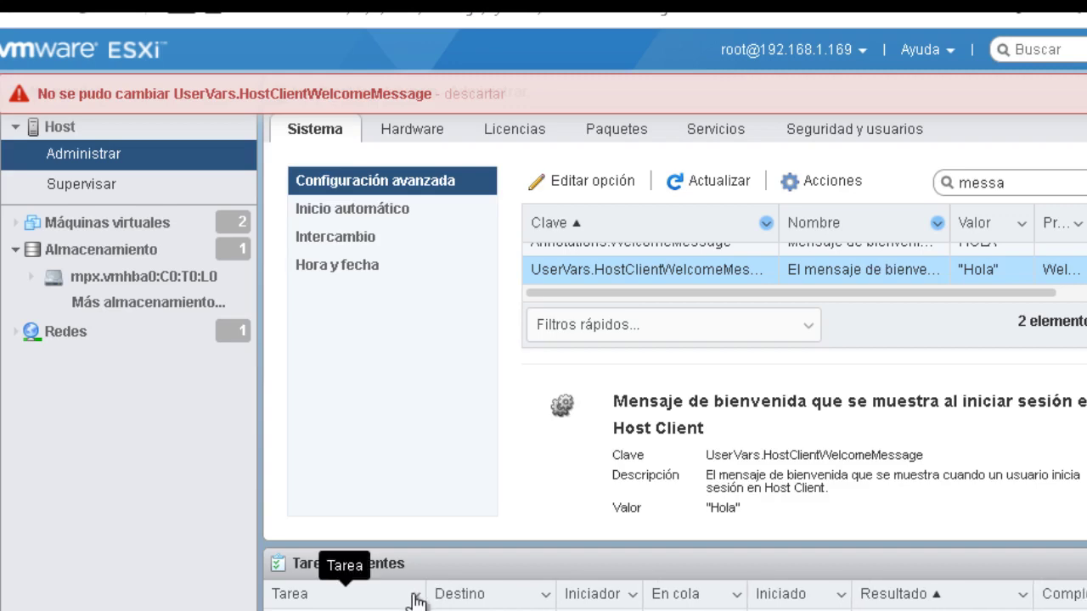
- Open the host's task list and examine the failed Update Options task's error details, highlighting the configuration file path and parser position
click(804, 608)
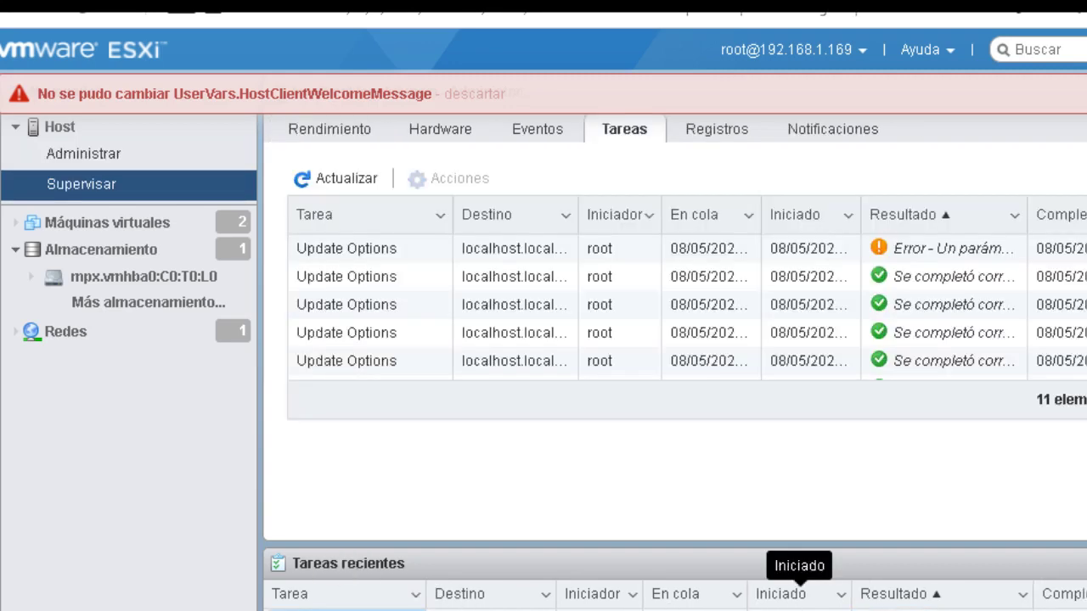
click(951, 246)
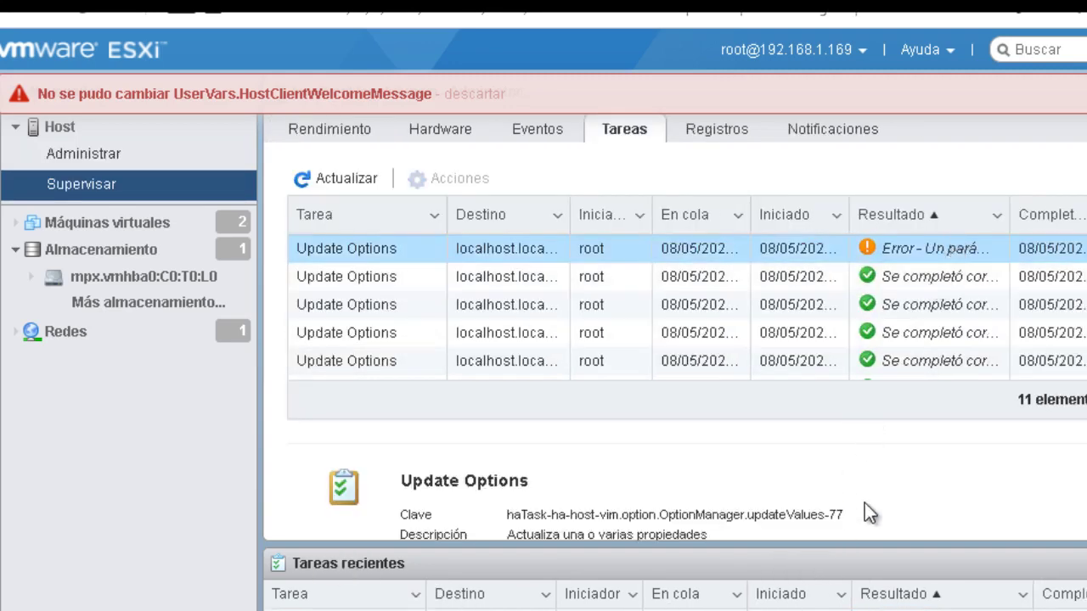
scroll(864, 503, down, 1)
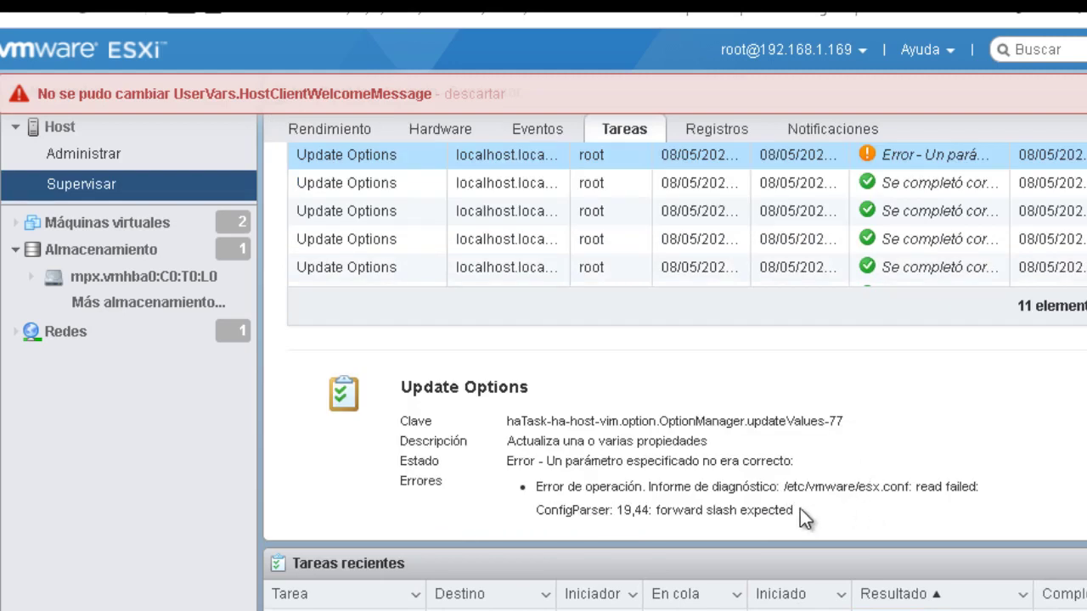
drag(786, 491, 910, 490)
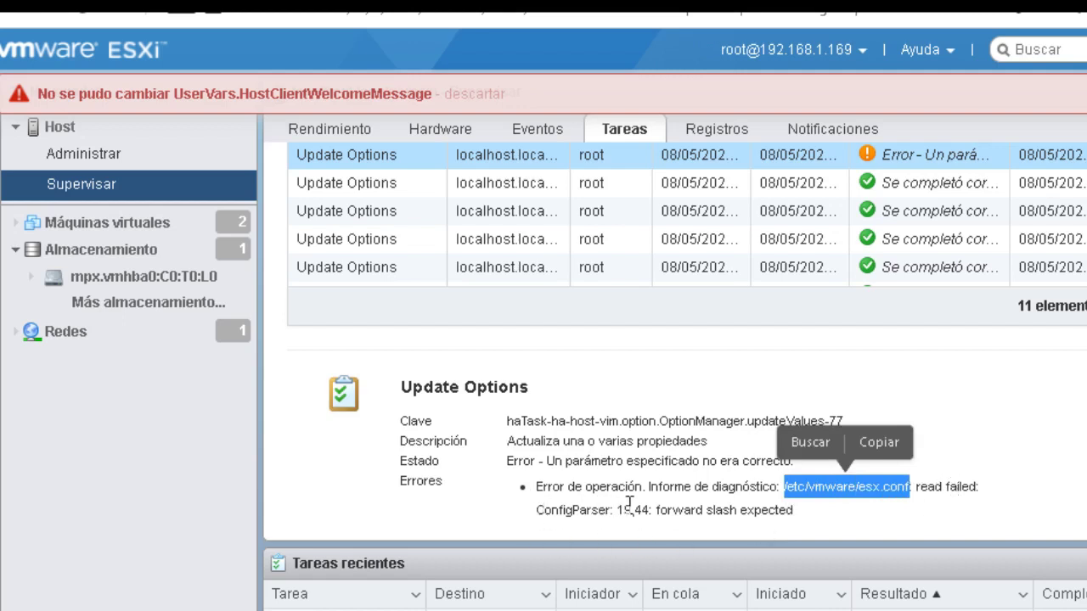
drag(617, 511, 650, 510)
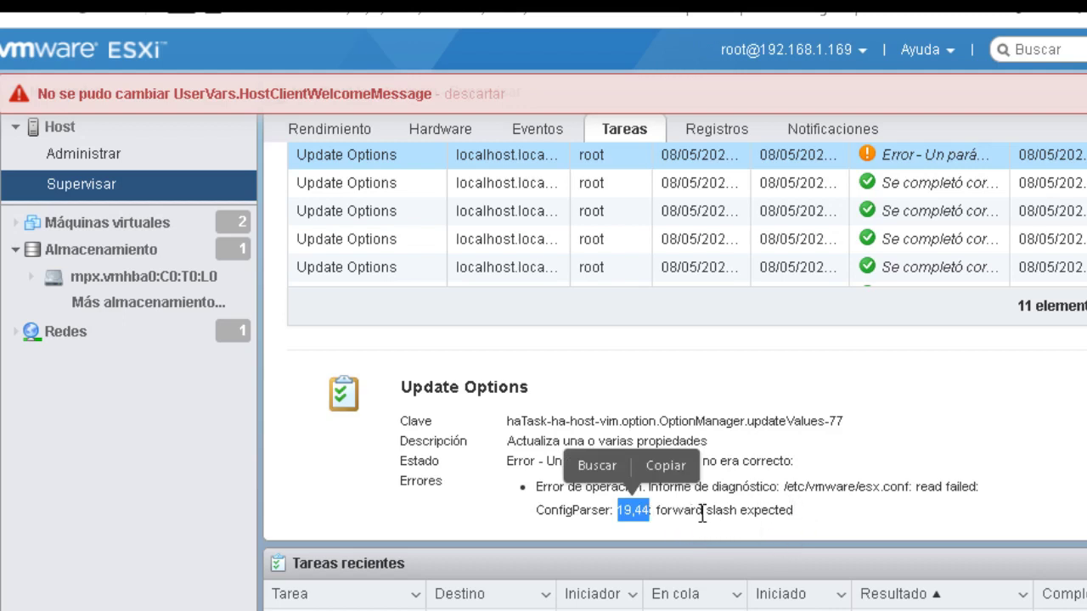
- Copy the path /etc/vmware/esx.conf from the error details, switch to the PuTTY session and open that file in vi
drag(786, 488, 912, 487)
key(super+c)
click(871, 442)
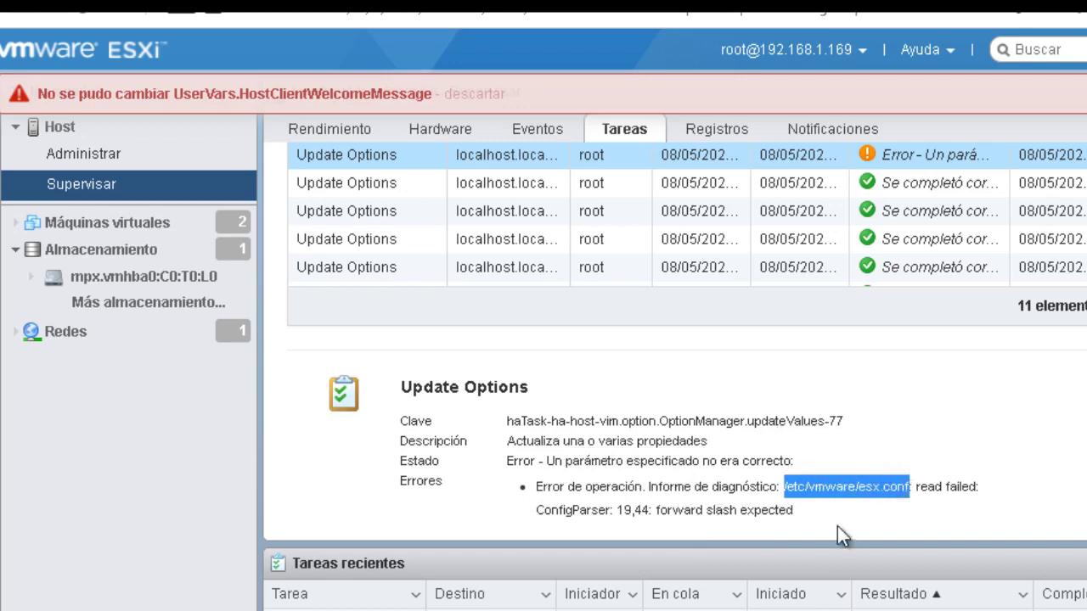
key(alt+Tab)
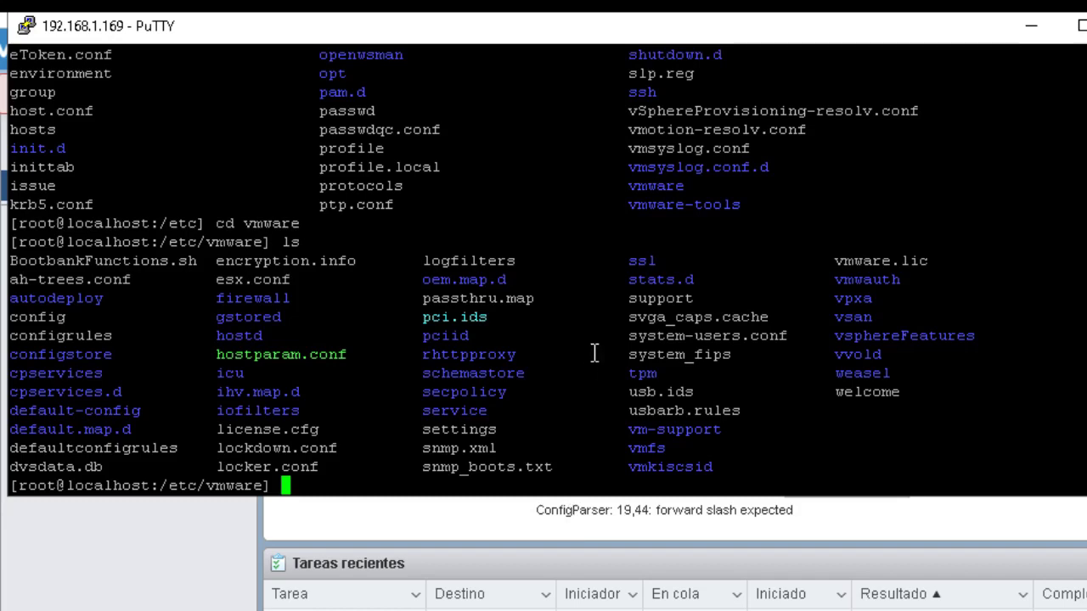
text(vi)
right_click(594, 354)
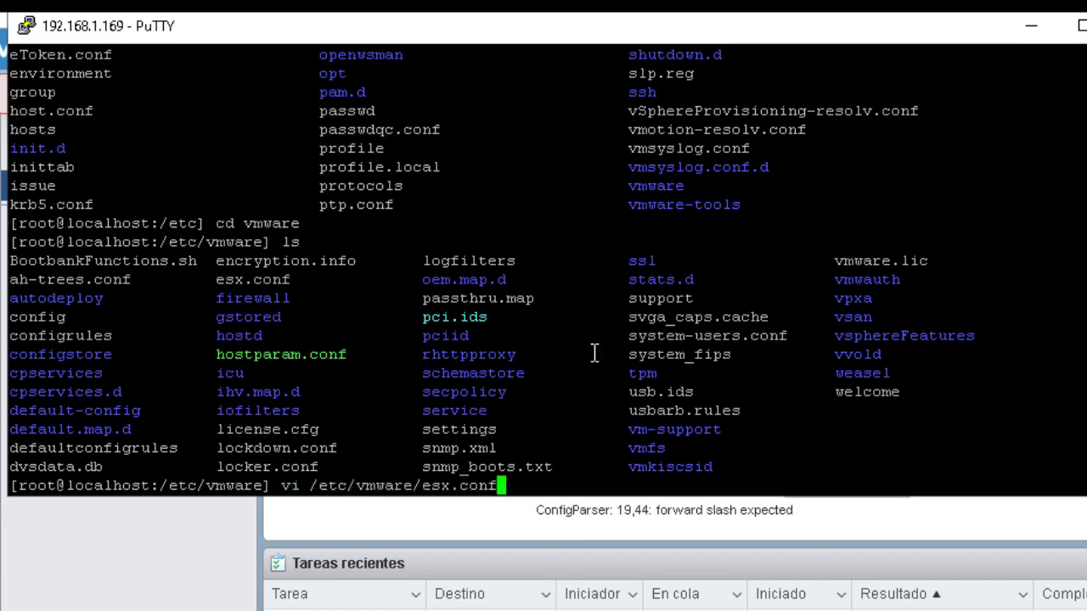
key(Return)
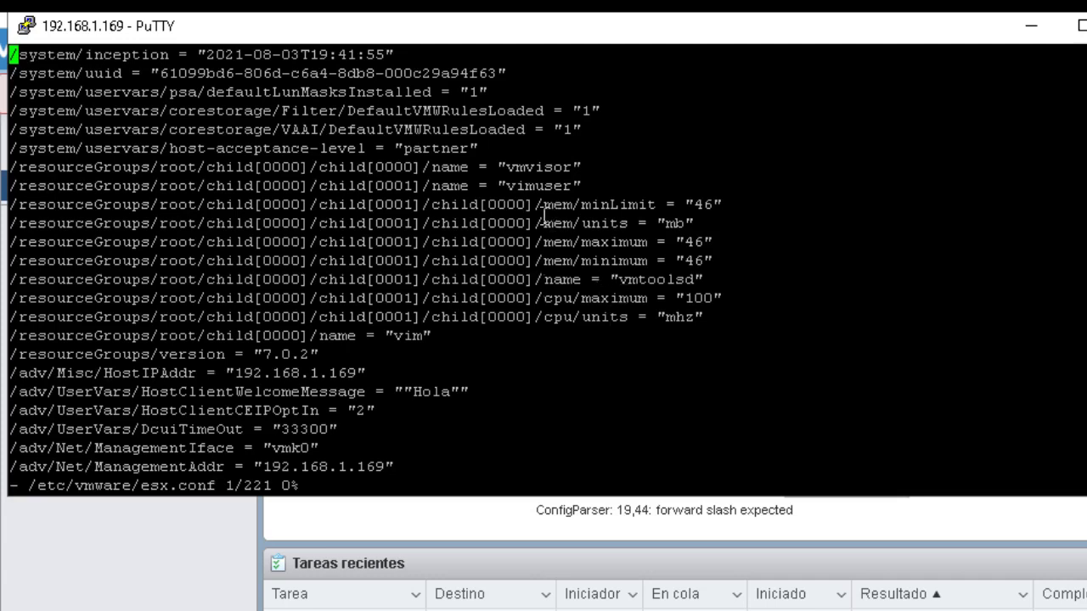
- Delete the duplicate quotation marks around Hola in the /adv/UserVars/HostClientWelcomeMessage line, write the file and quit vi
key(Down)
key(Down)
key(Down)
key(Down)
key(Down)
key(Down)
key(Down)
key(Down)
key(Down)
key(Down)
key(Down)
key(Down)
key(Down)
key(Down)
key(Down)
key(Down)
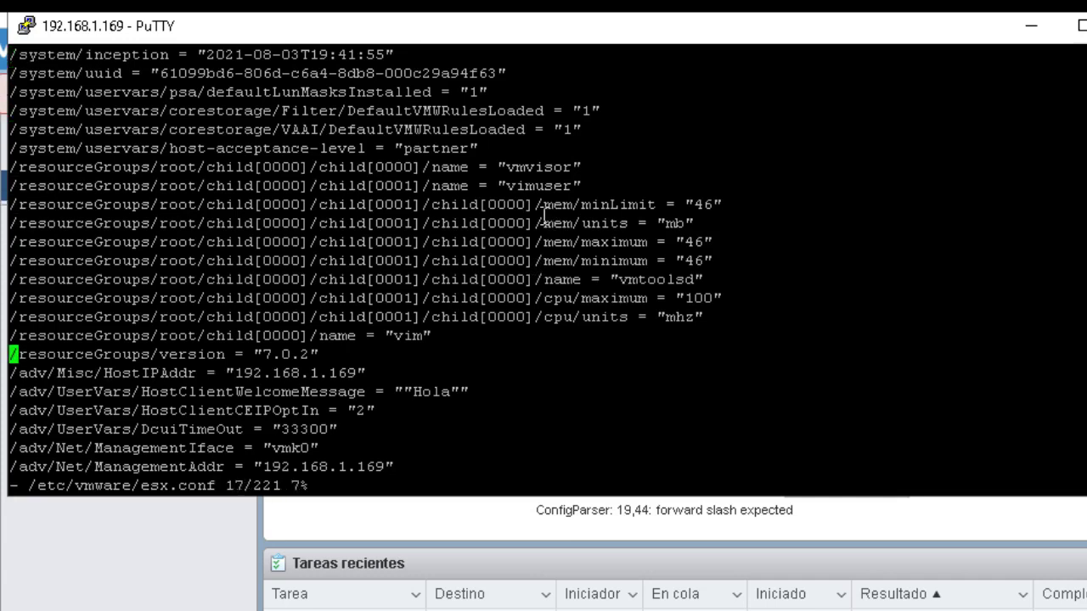
key(Down)
key(Down)
key(Right)
key(Right)
key(Right)
key(Right)
key(Right)
key(Right)
key(Right)
key(Right)
key(Right)
key(Right)
key(Right)
key(Right)
key(Right)
key(Right)
key(Right)
key(Right)
key(Right)
key(Right)
key(Right)
key(Right)
key(Right)
key(x)
key(Right)
key(Right)
key(Right)
key(Right)
key(x)
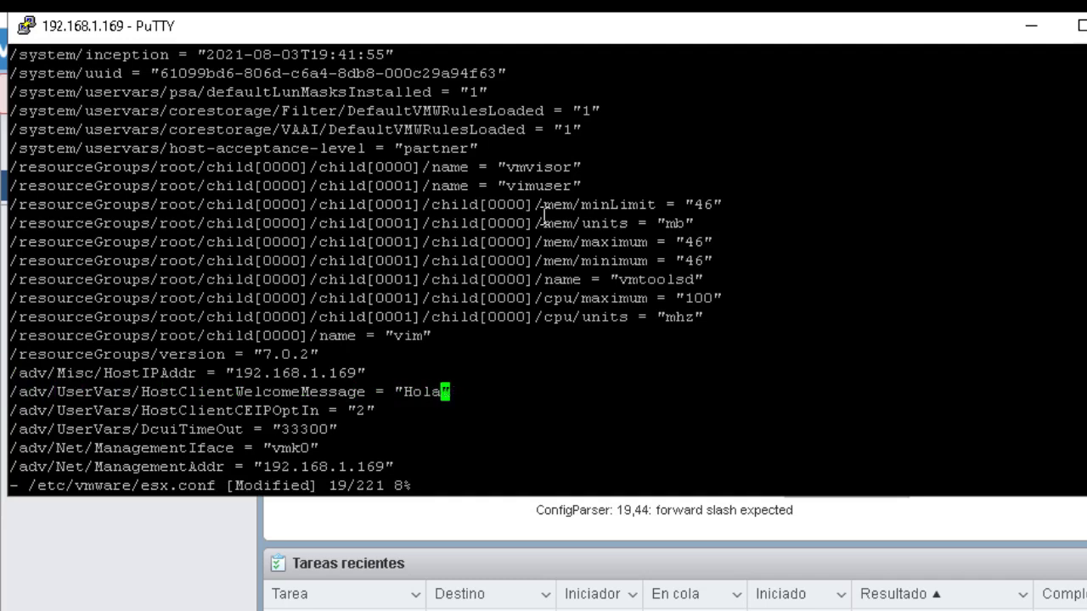
text(:wq)
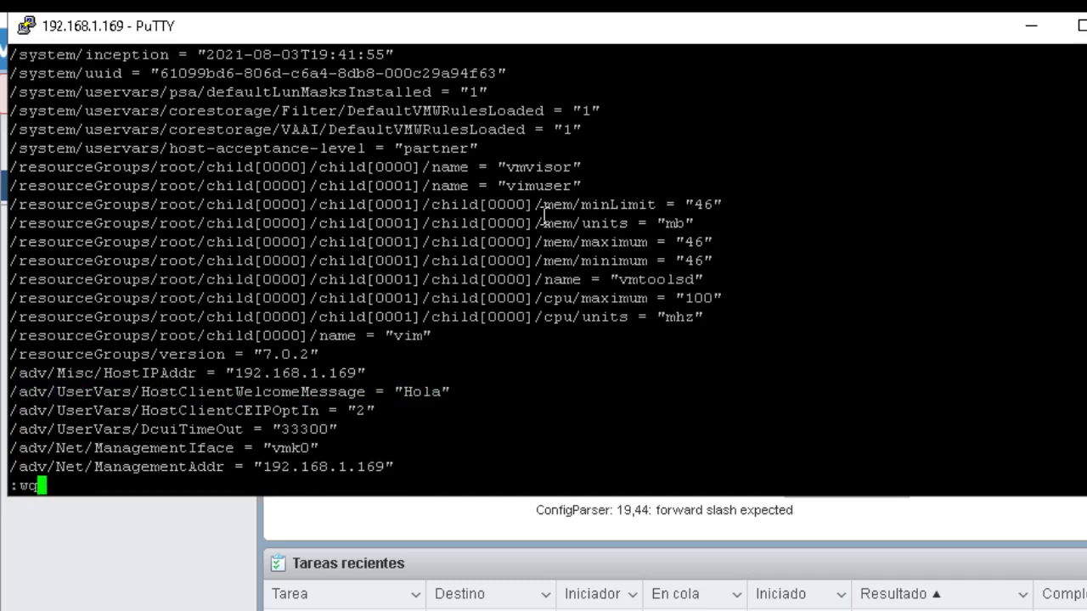
key(Return)
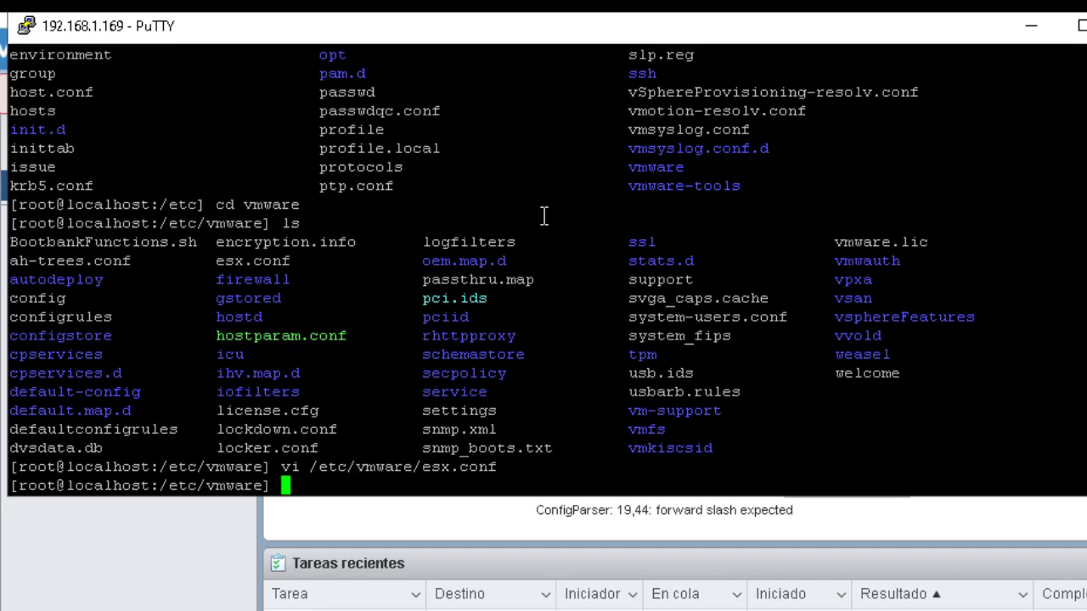
- Switch back to the ESXi web client, reopen the host's advanced settings and filter them by "messa"
click(141, 511)
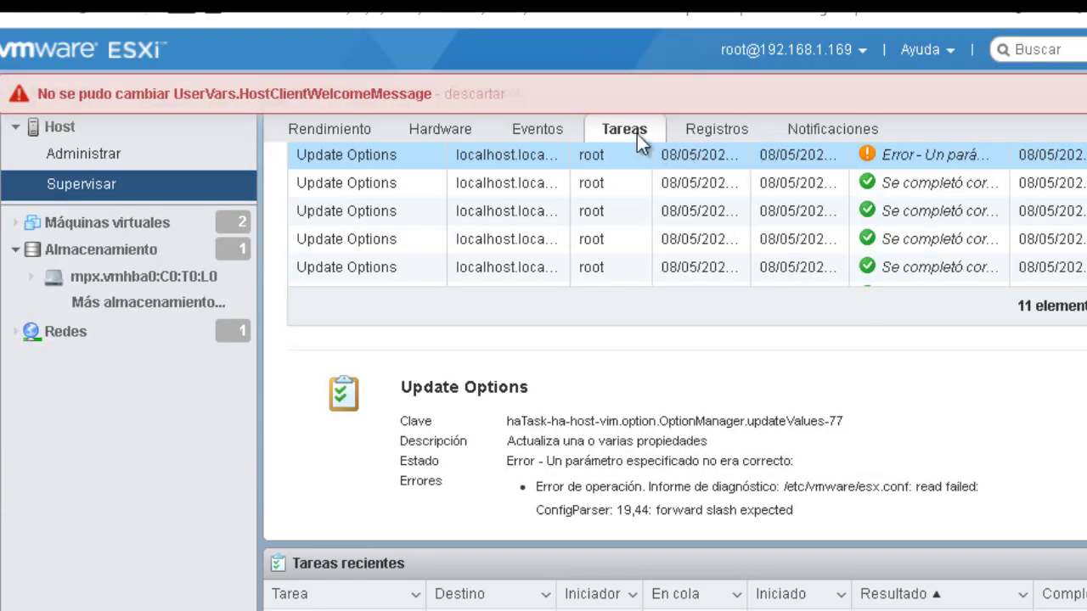
scroll(589, 230, up, 2)
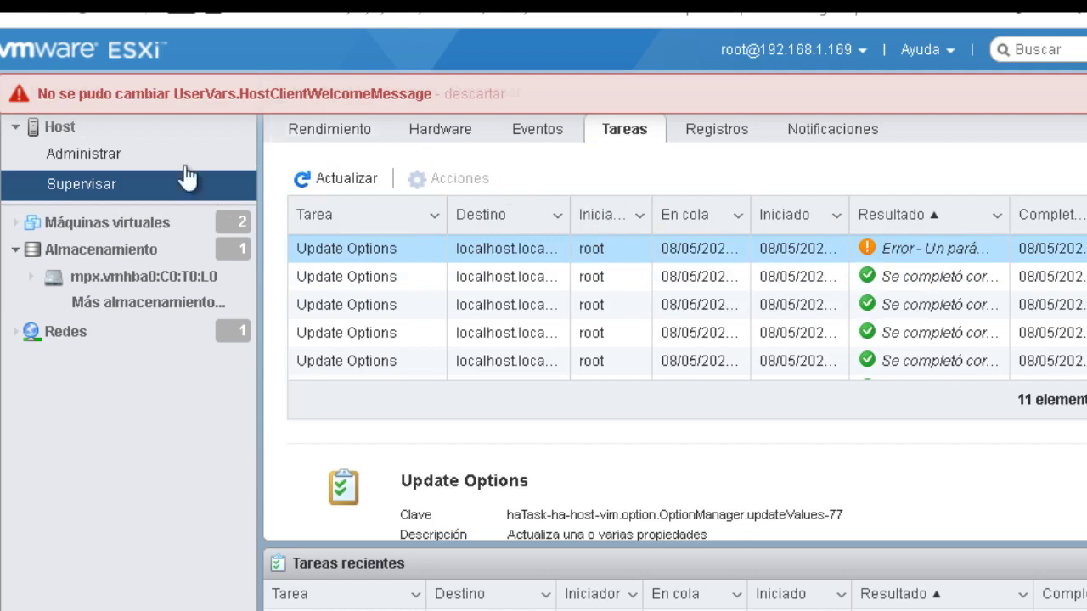
click(361, 129)
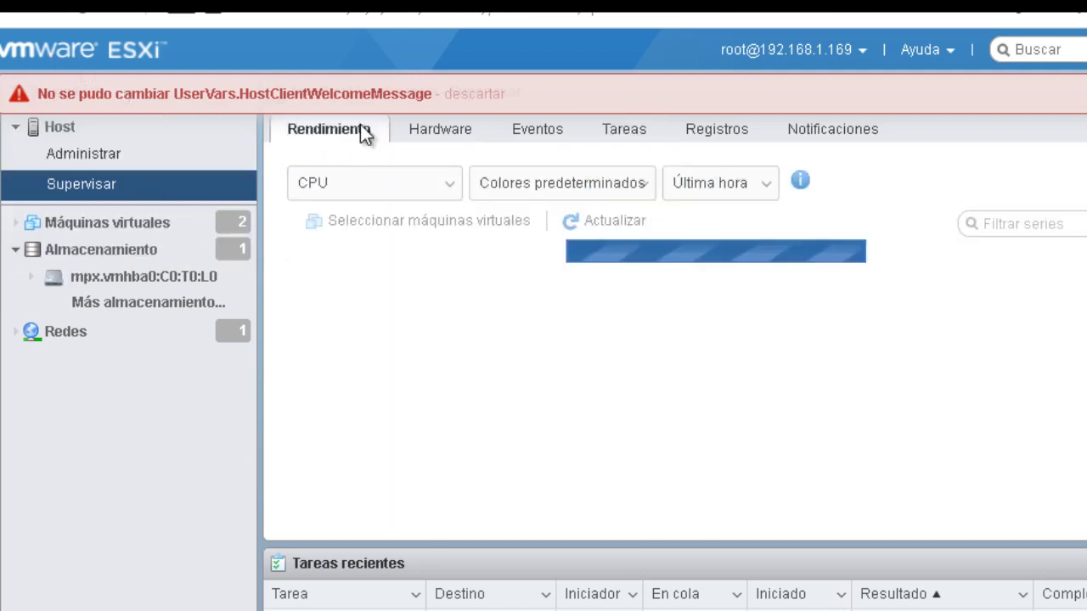
click(101, 156)
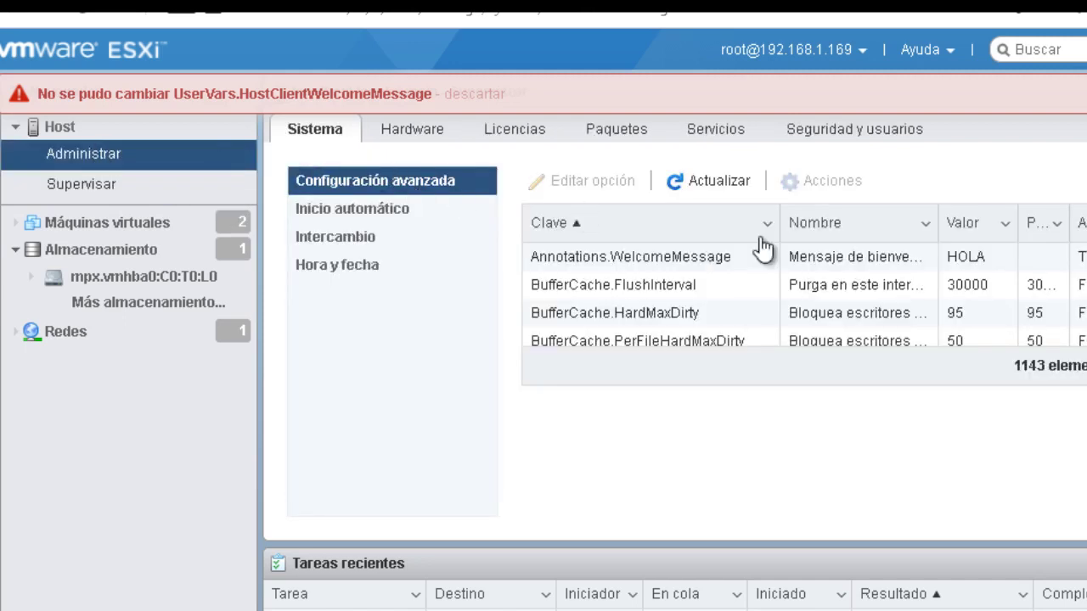
click(1056, 194)
text(messa)
click(1051, 180)
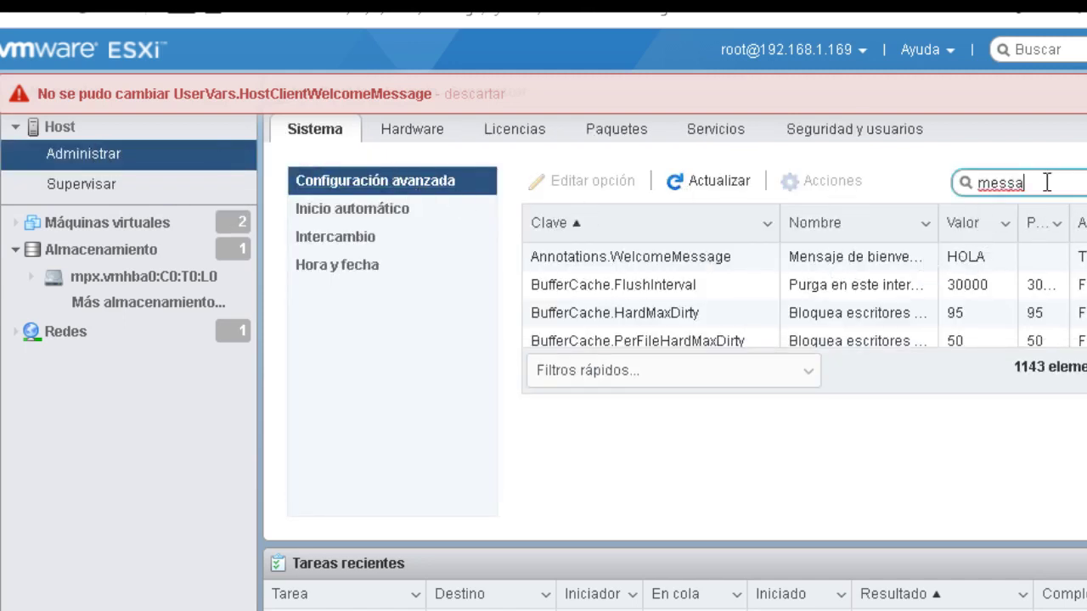
key(Return)
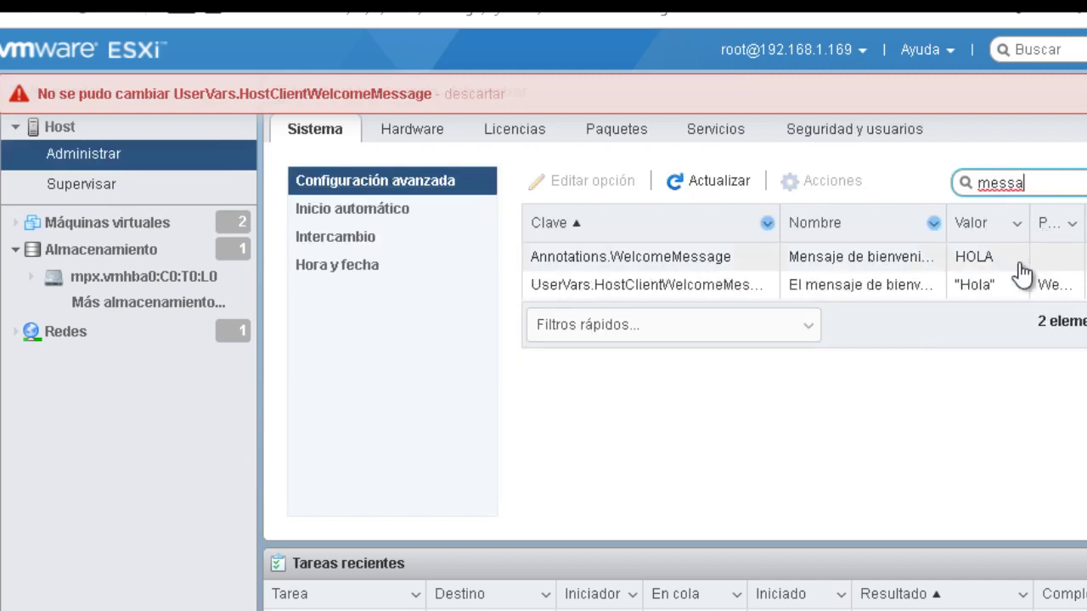
- Set UserVars.HostClientWelcomeMessage to Hola without quotation marks and save it
click(1005, 291)
click(595, 183)
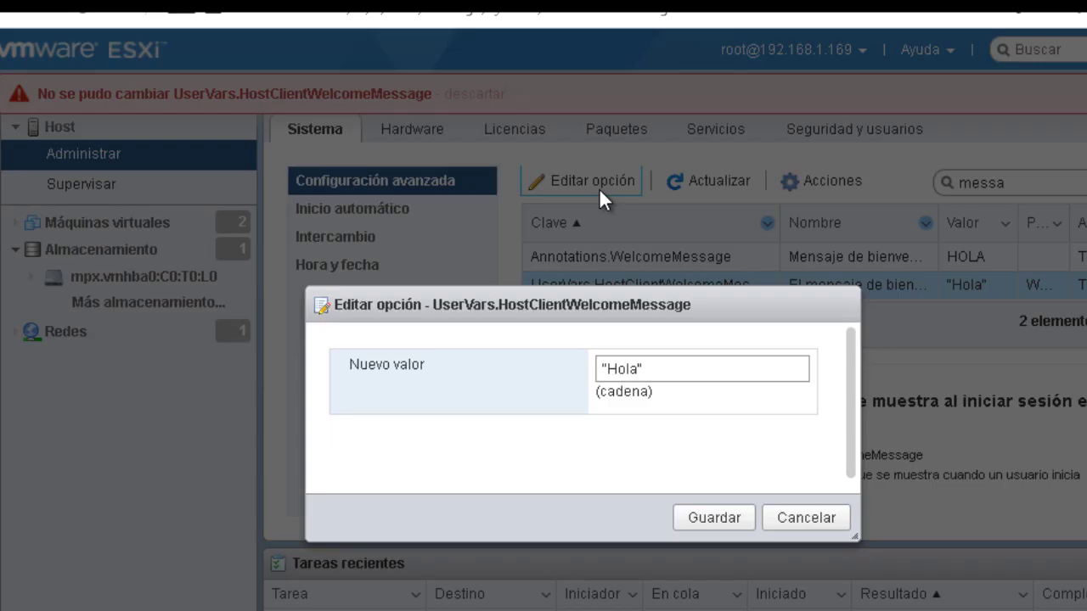
click(735, 376)
key(BackSpace)
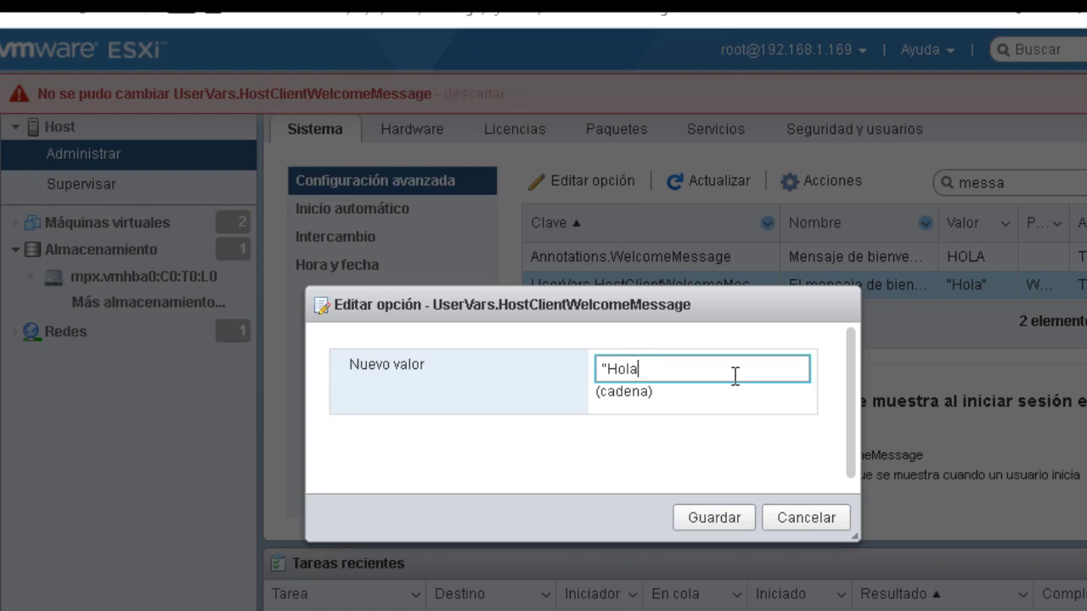
key(Left)
key(Left)
key(Home)
key(Delete)
click(709, 515)
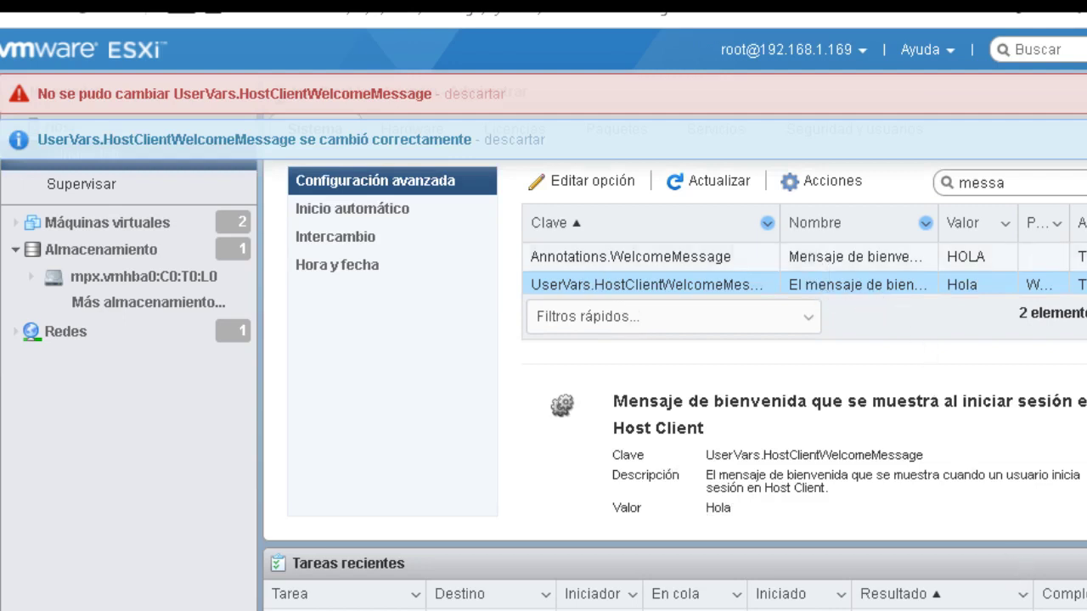
click(710, 178)
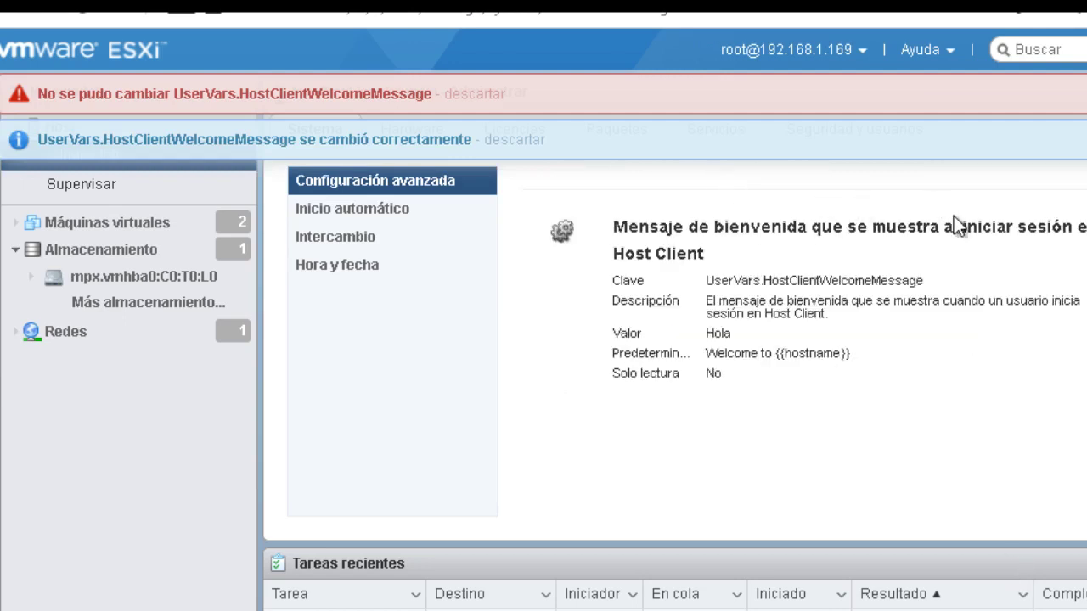
- Filter the host's advanced settings by "messa", compare the two welcome-message entries and widen the key column to read the full key names
click(387, 184)
click(1018, 183)
text(messa)
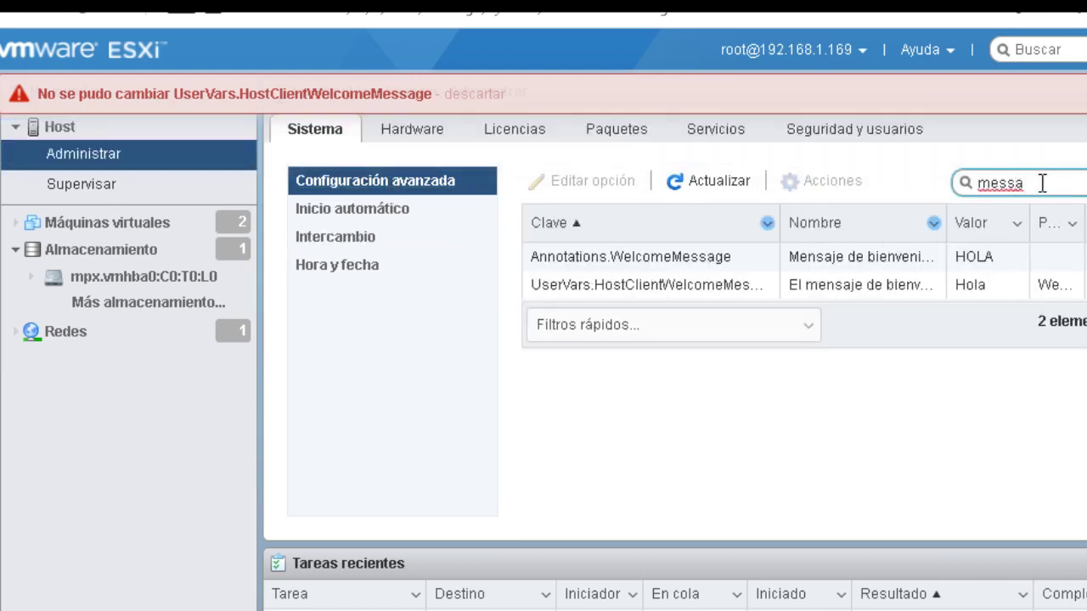
click(1019, 280)
click(976, 257)
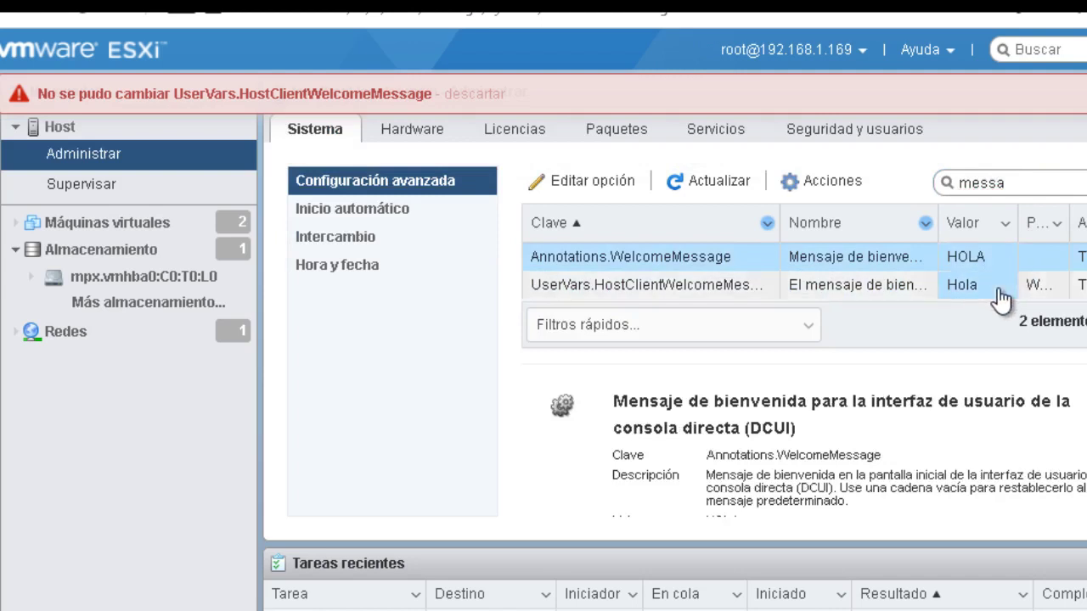
click(1000, 290)
click(1004, 264)
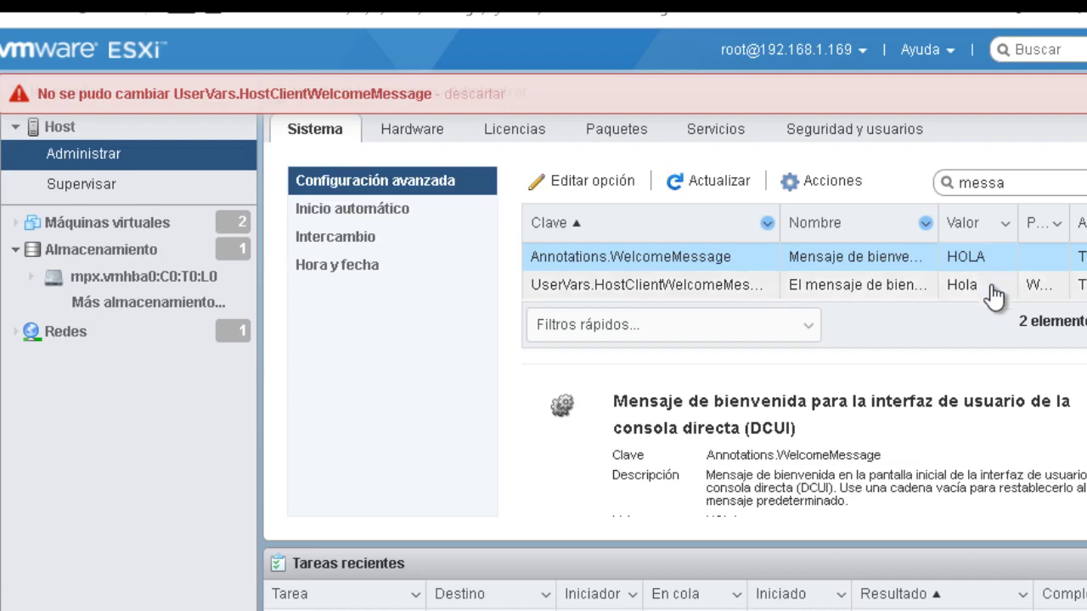
click(993, 289)
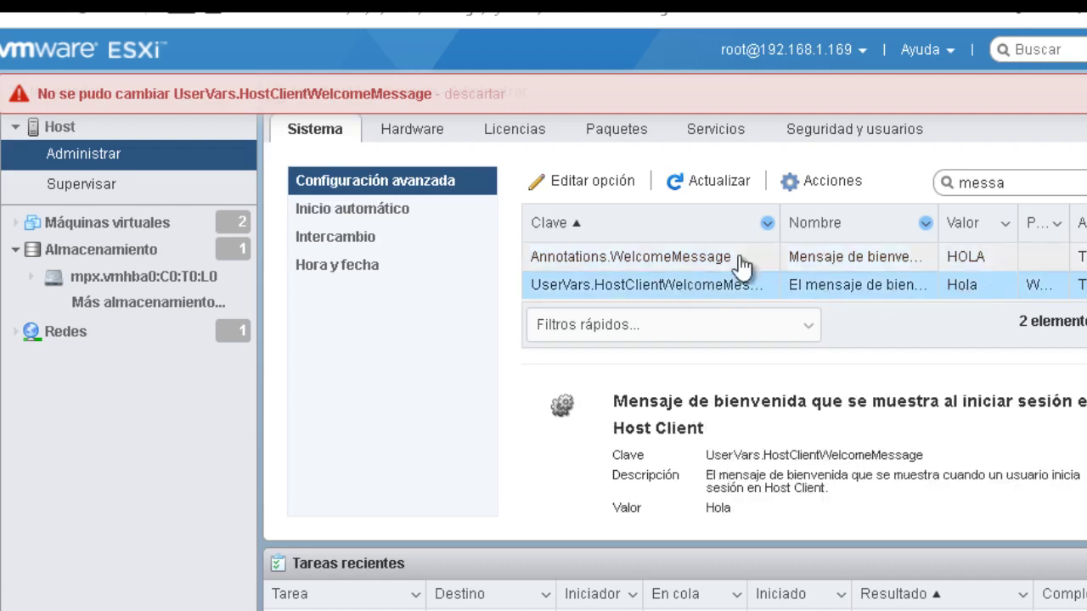
drag(778, 221, 838, 223)
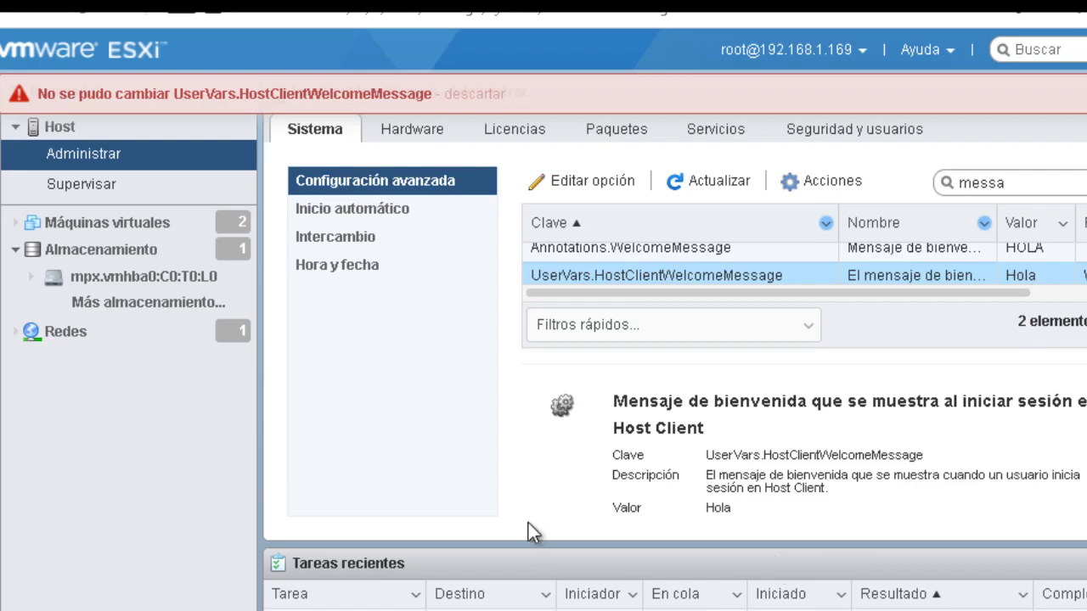
- Switch to the PuTTY session and highlight the vi /etc/vmware/esx.conf command to review it
click(709, 585)
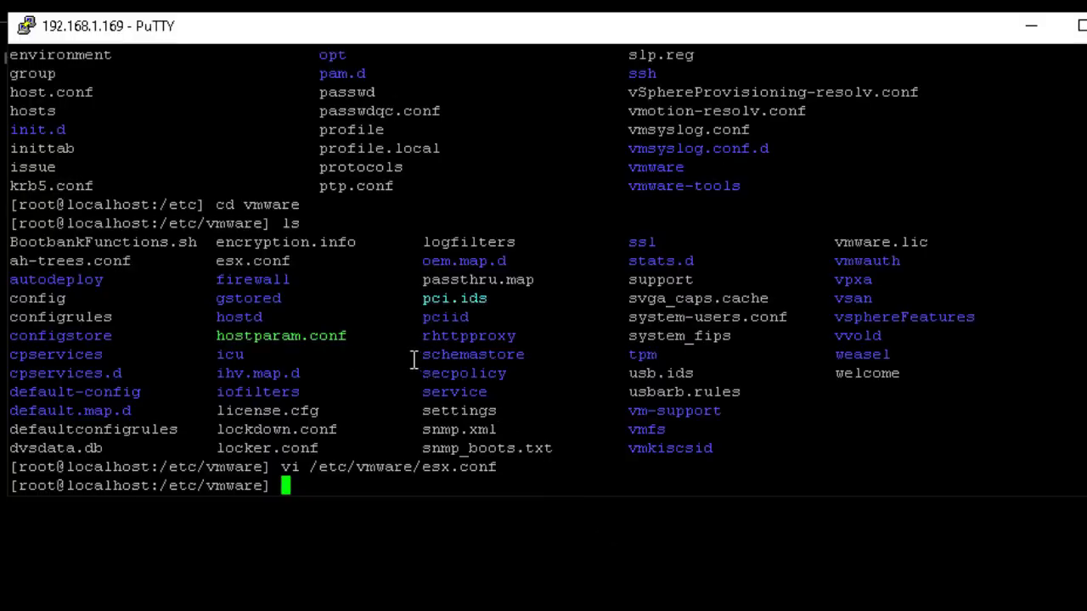
drag(280, 466, 503, 471)
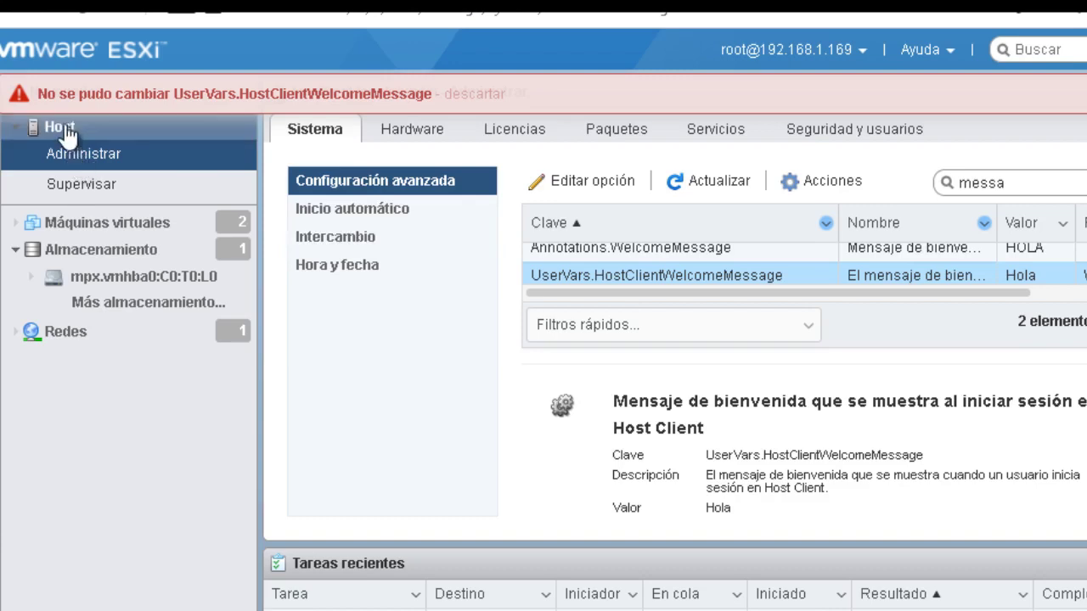
- Restart the ESXi host from the web client and confirm the restart
right_click(67, 134)
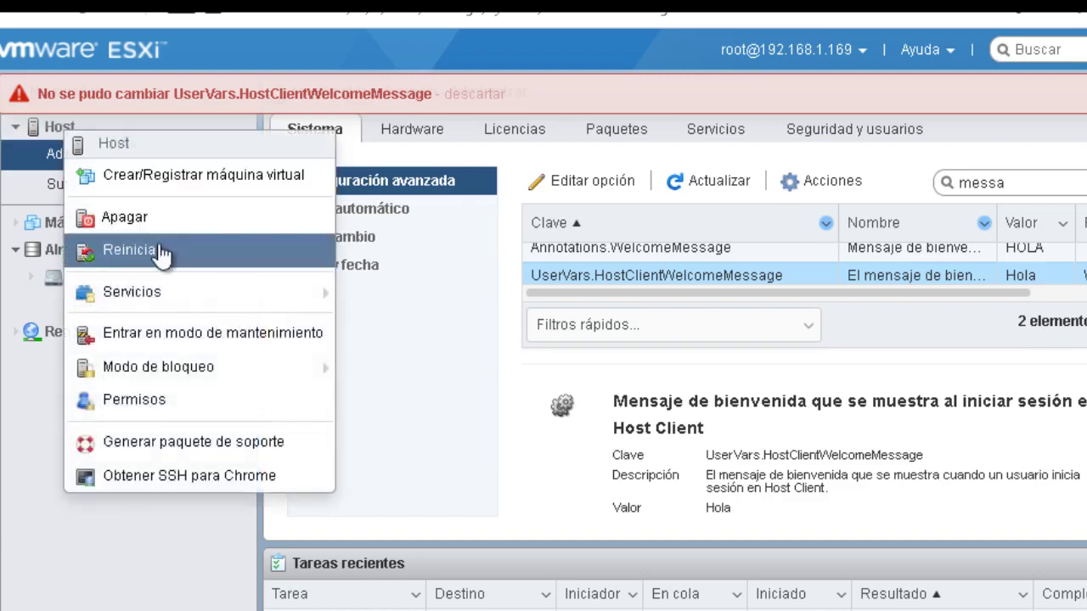
click(161, 253)
click(704, 544)
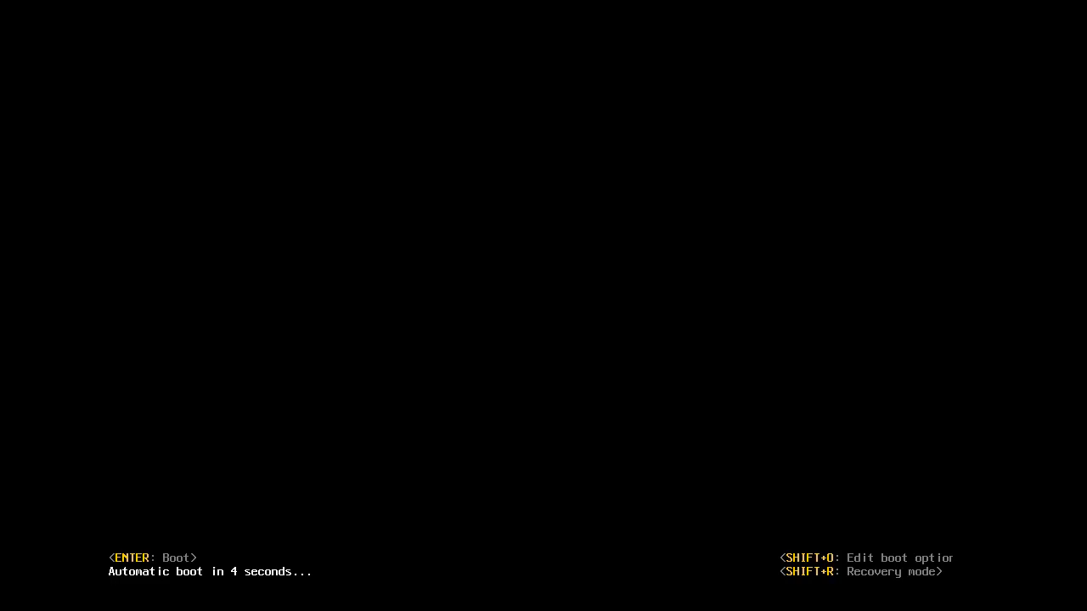
- Enter recovery mode during the host's boot and confirm the rollback to the 7.0.1-0.15.17168206 hypervisor in BANK6
key(shift+r)
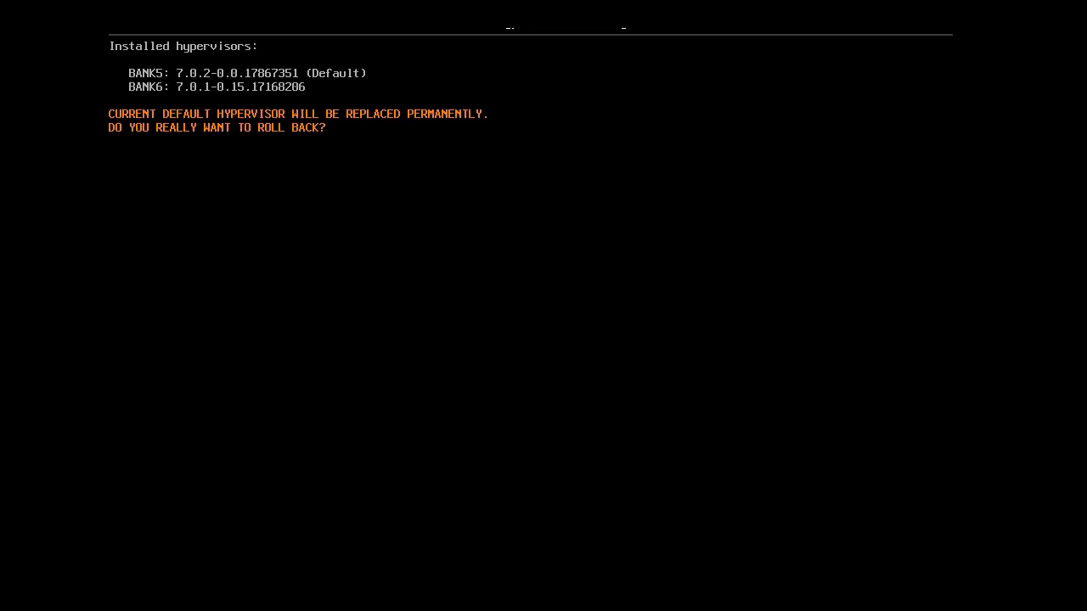
key(y)
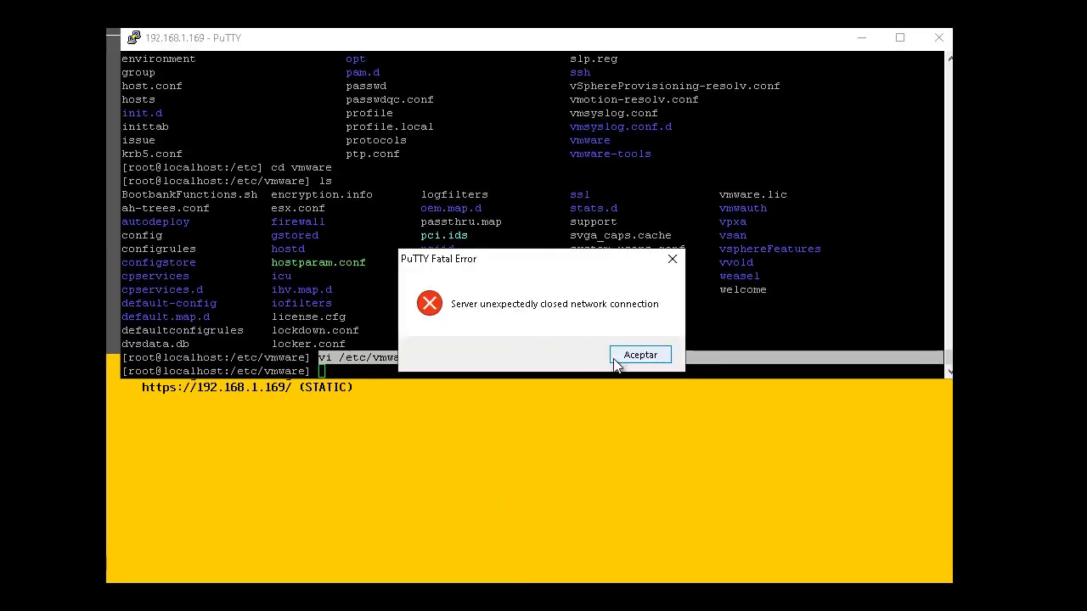
- Dismiss the PuTTY connection error, restart the session to 192.168.1.169 and log in as root with the account password
click(615, 360)
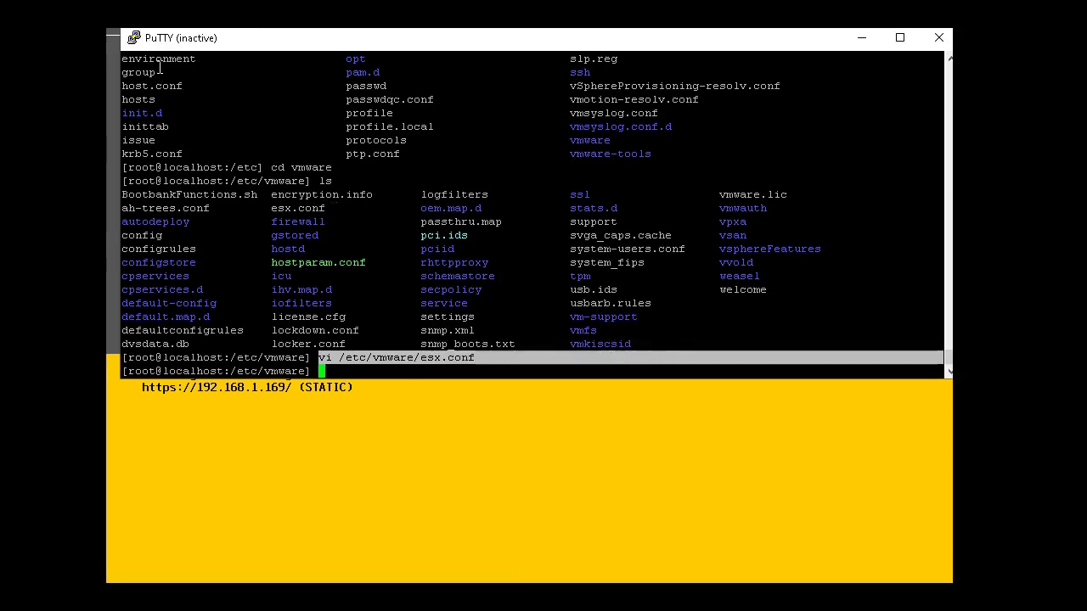
click(133, 38)
click(204, 221)
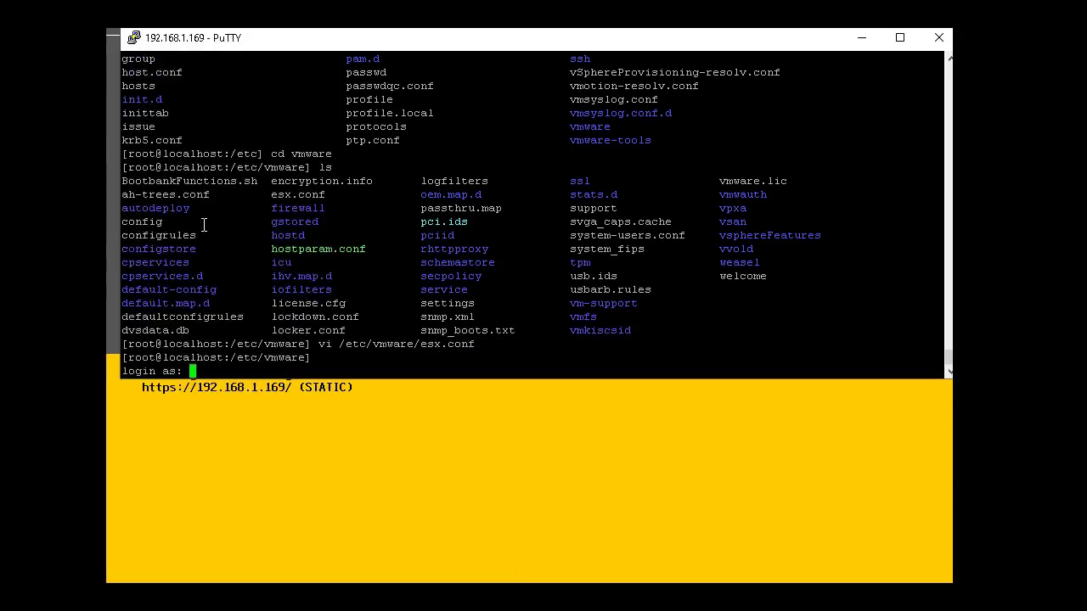
text(root)
key(Return)
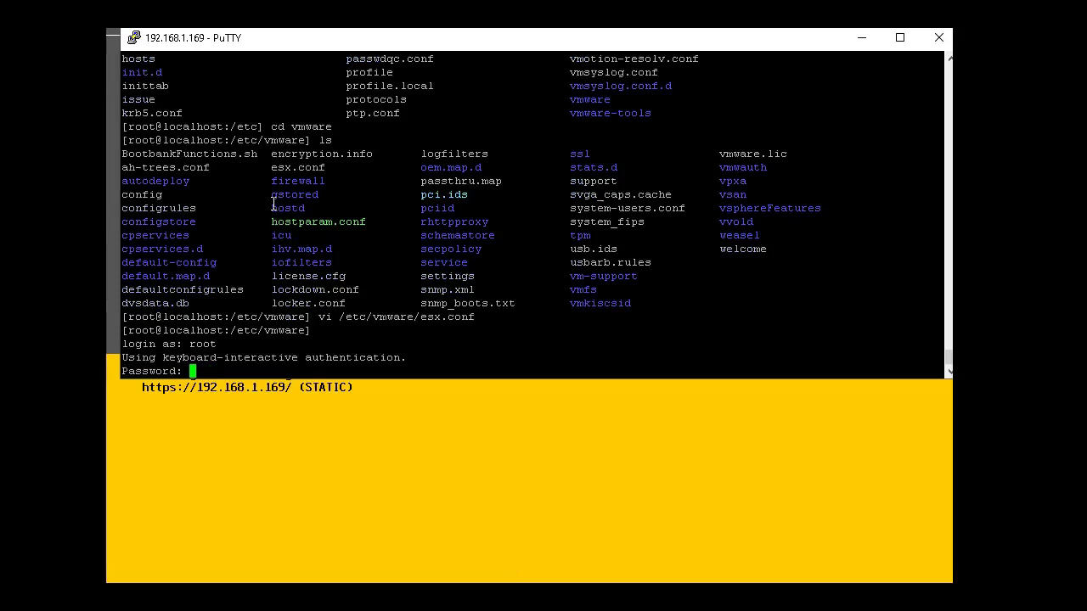
key(Return)
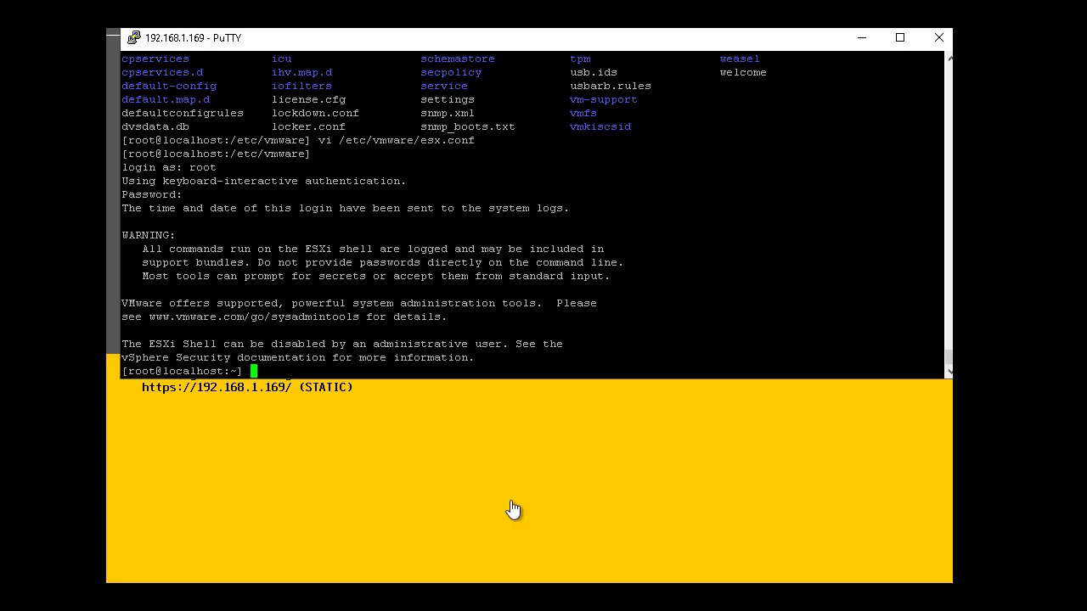
- Find the esxcli software profile get command in the earlier terminal output, copy it to the prompt and run it
scroll(526, 212, up, 20)
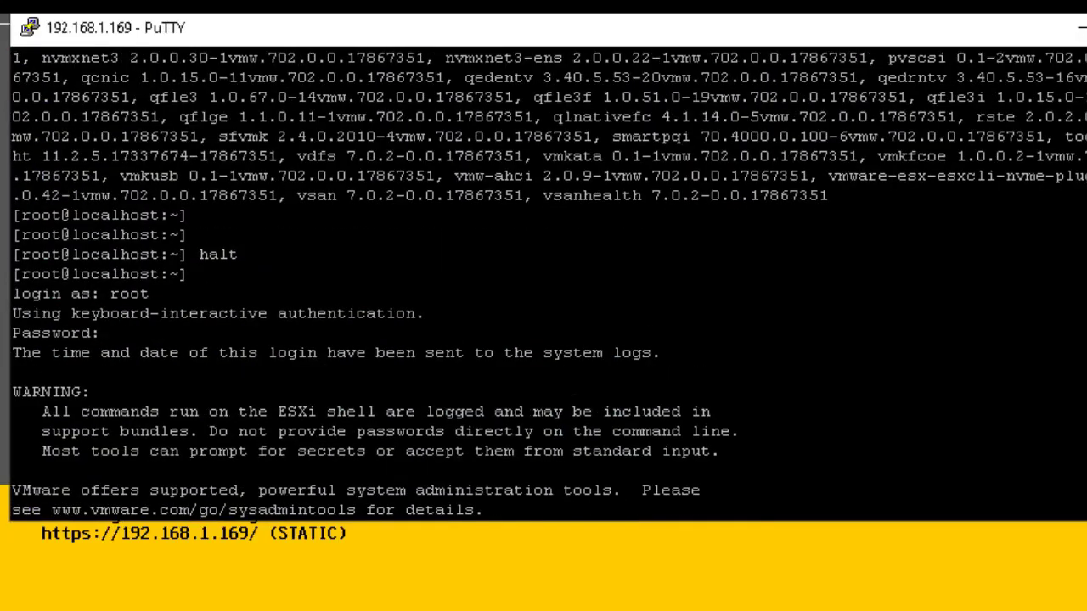
scroll(543, 280, up, 20)
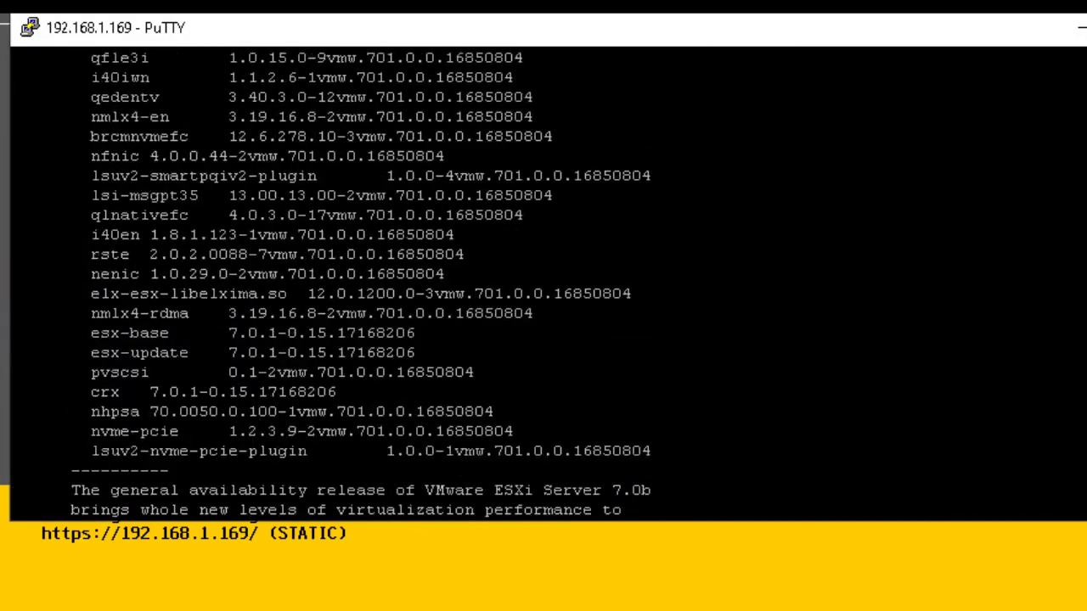
scroll(544, 280, up, 20)
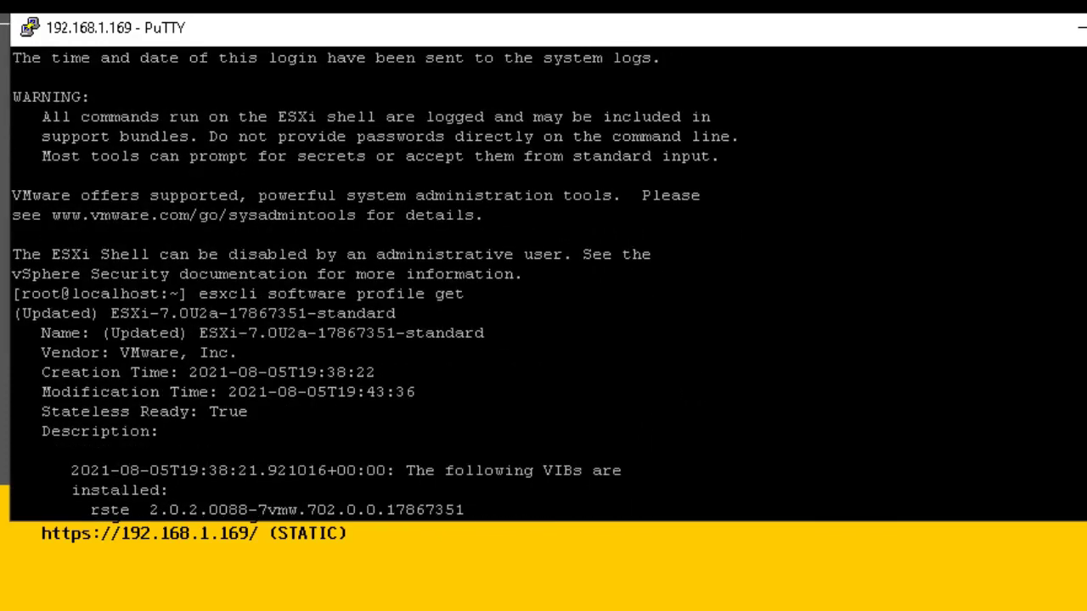
scroll(544, 281, up, 5)
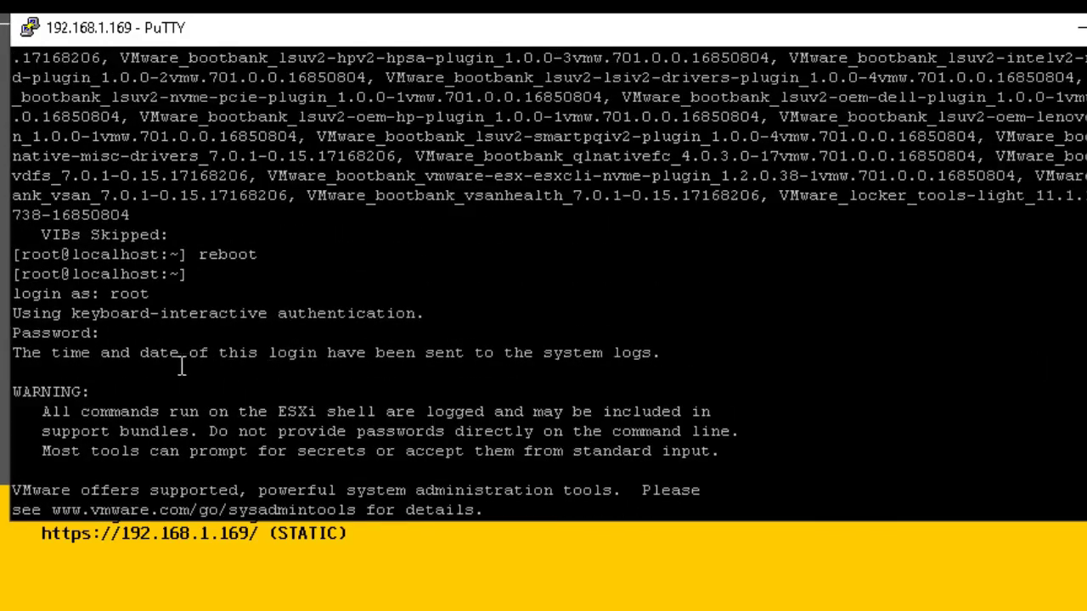
scroll(256, 302, down, 8)
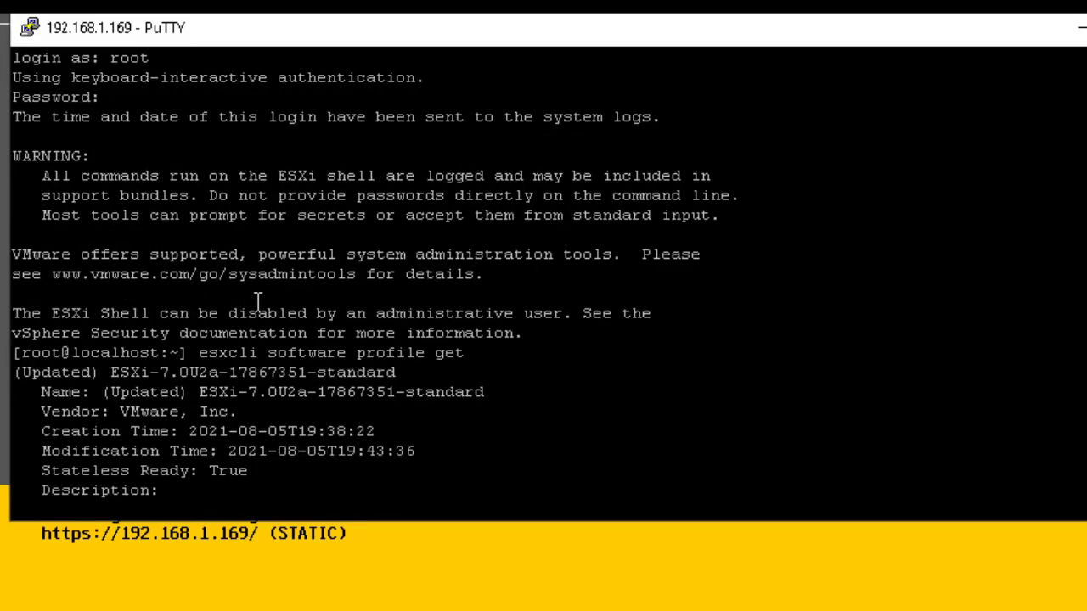
drag(201, 116, 466, 117)
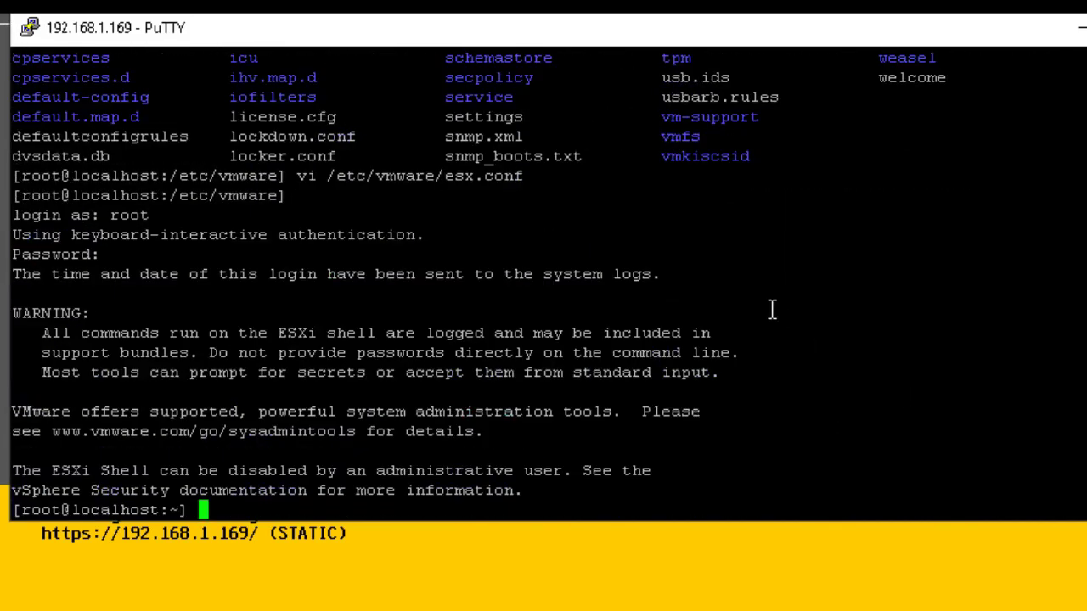
right_click(772, 309)
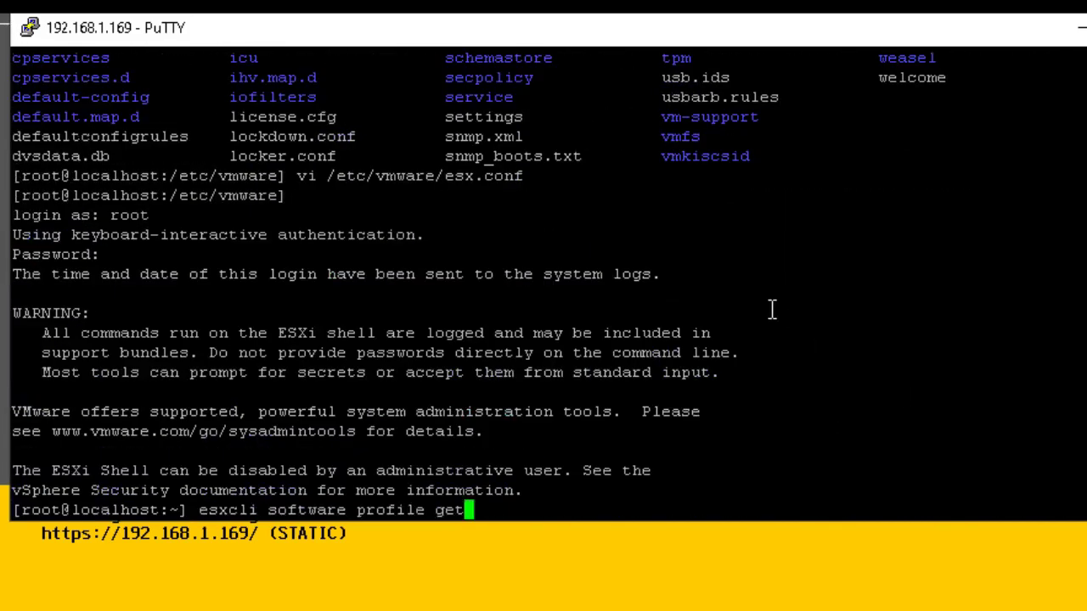
key(Return)
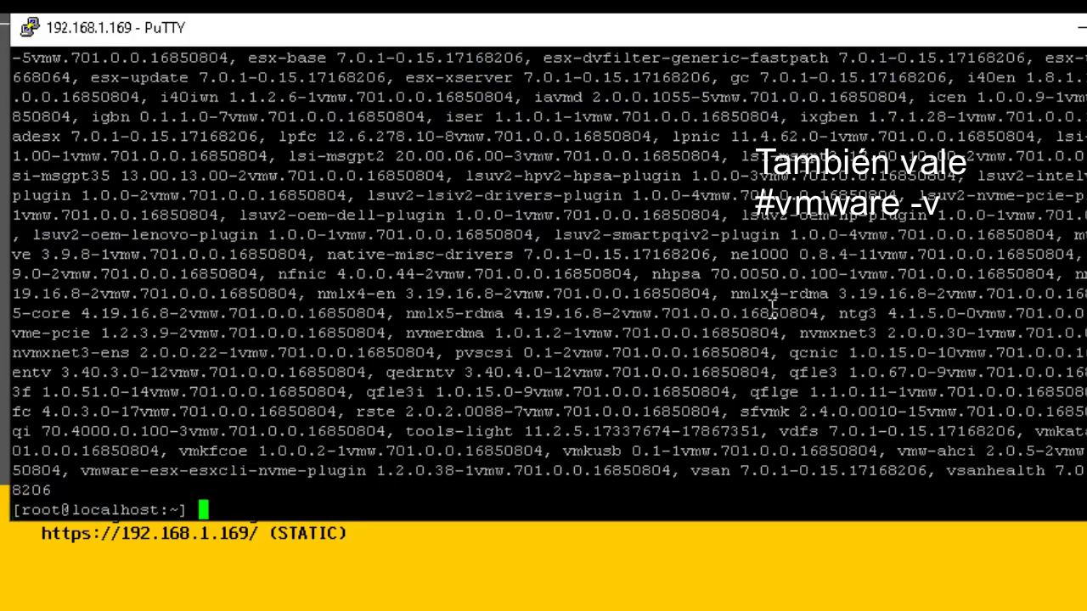
- Go back to the start of the new profile output and highlight the image profile name to check the host's version
scroll(772, 304, up, 12)
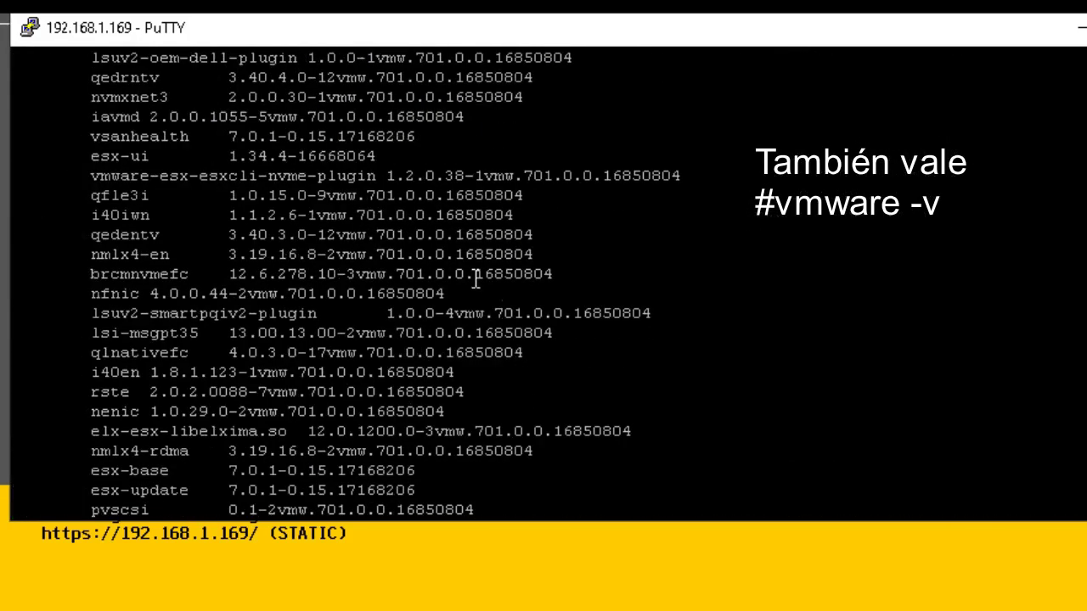
scroll(475, 280, down, 5)
scroll(475, 280, up, 10)
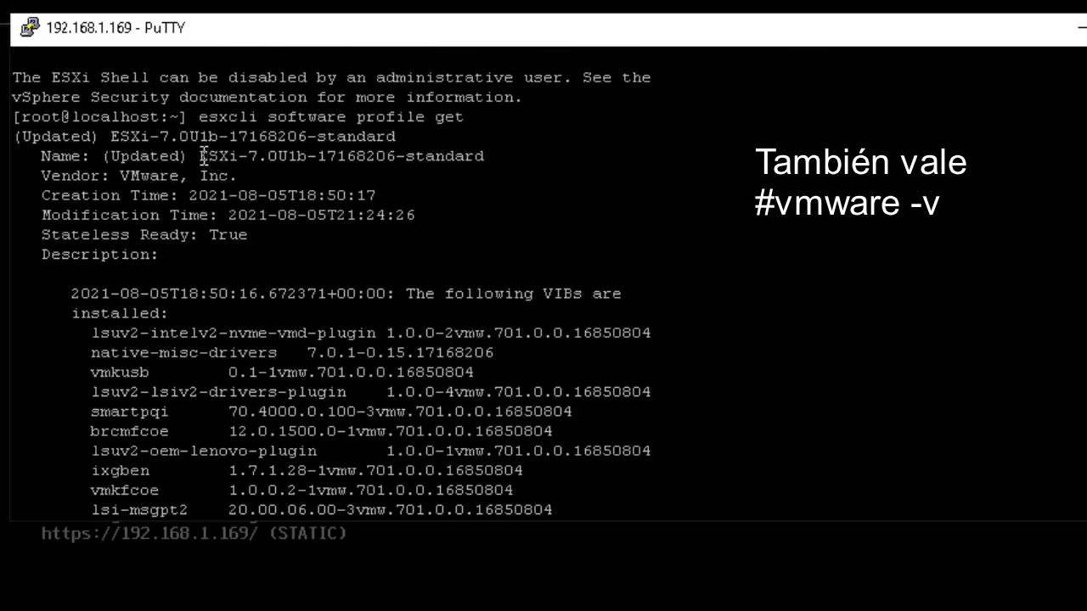
drag(200, 156, 484, 156)
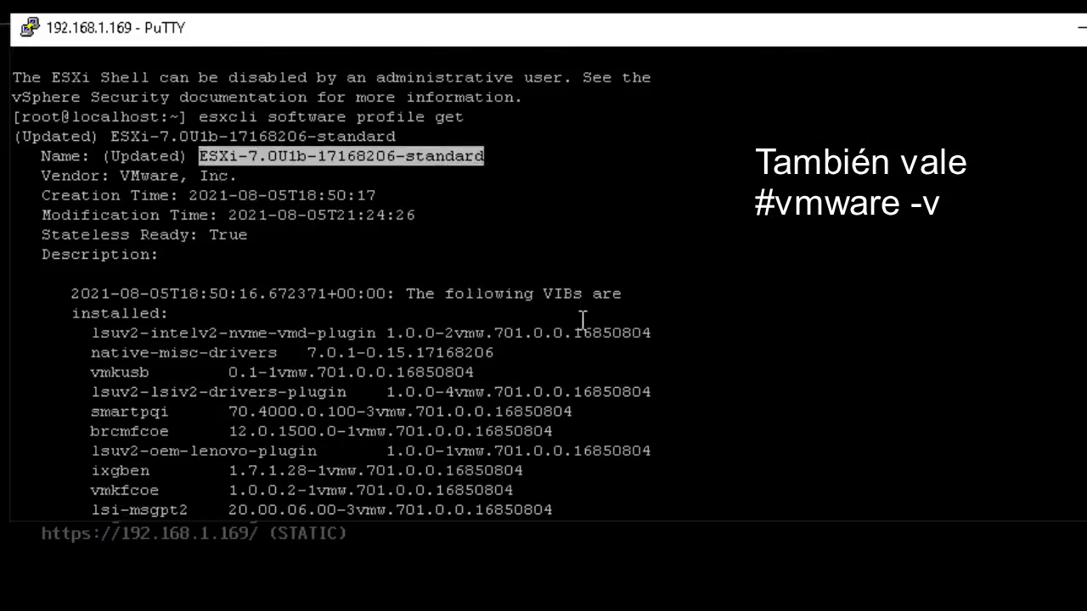
click(588, 328)
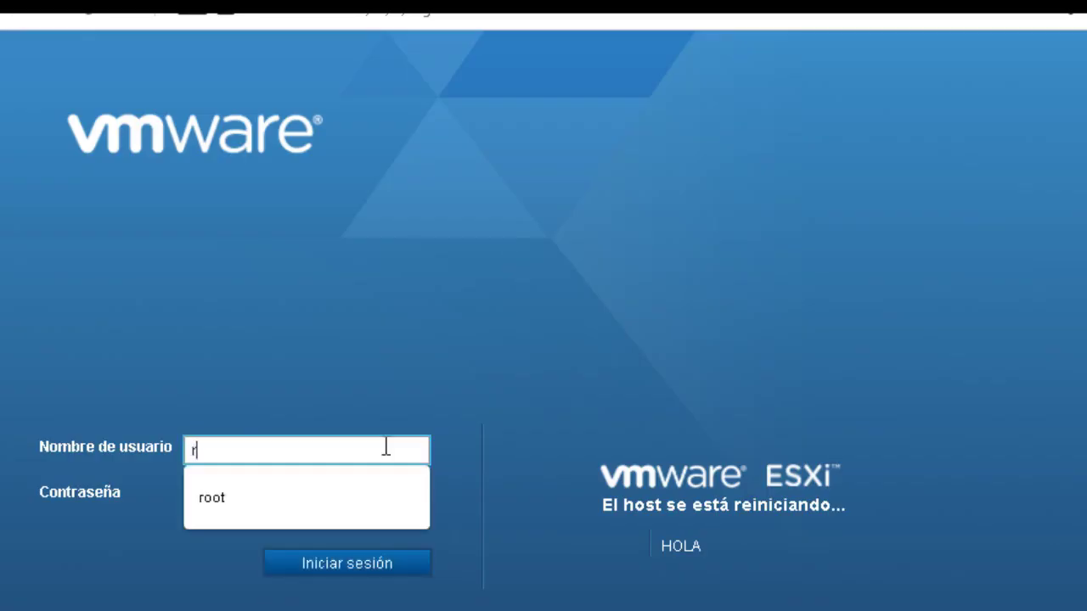
- Log in to the ESXi web client as root with the account password
text(oot)
key(Tab)
text(**)
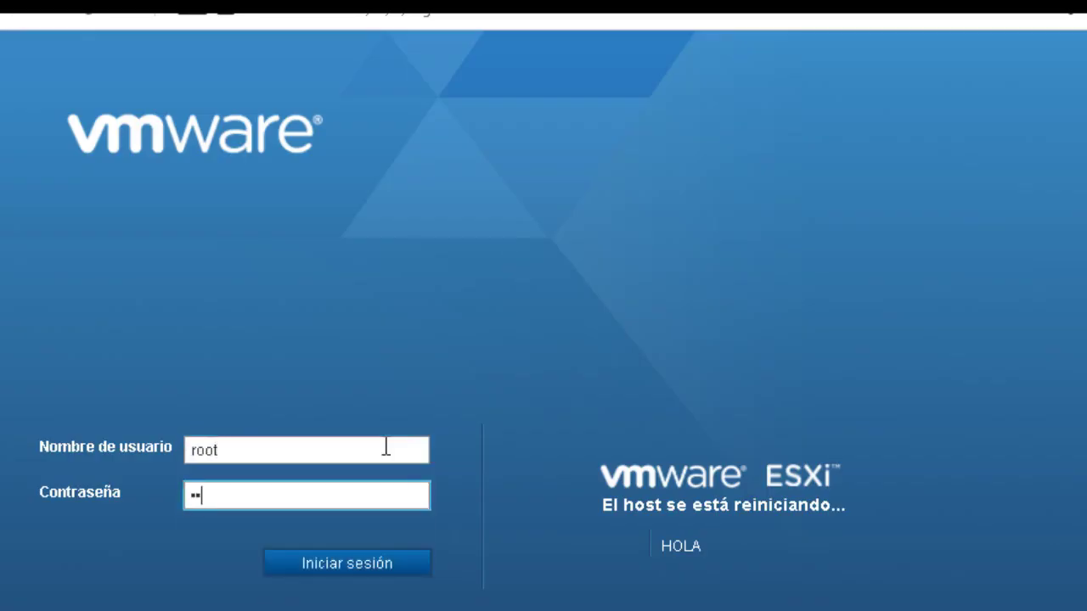
text(*********)
key(Return)
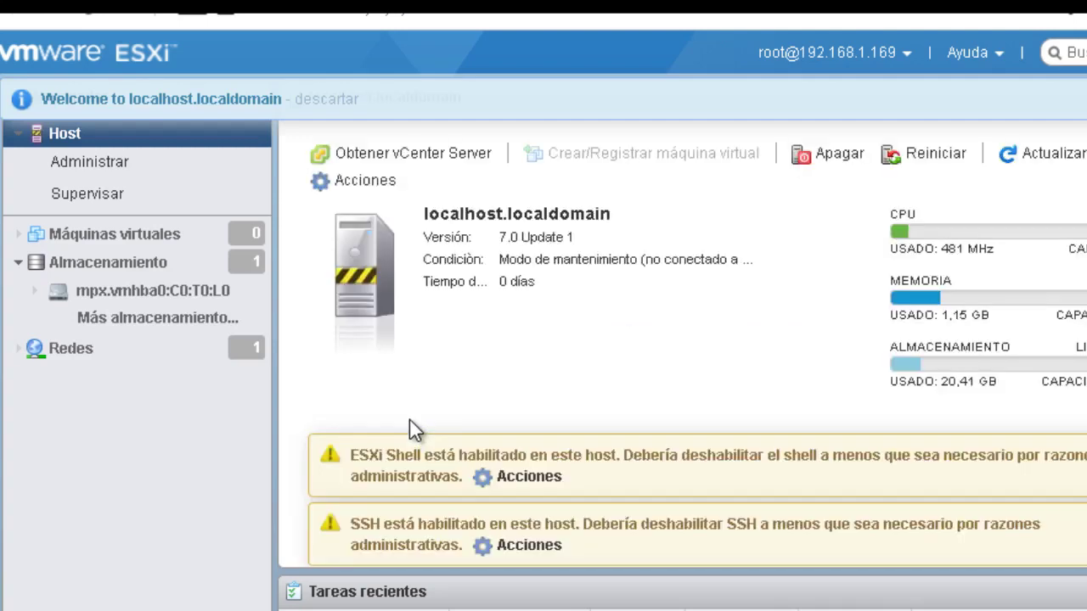
- Open the host's virtual machines list, check which machines are registered and switch back to the PuTTY session
click(141, 238)
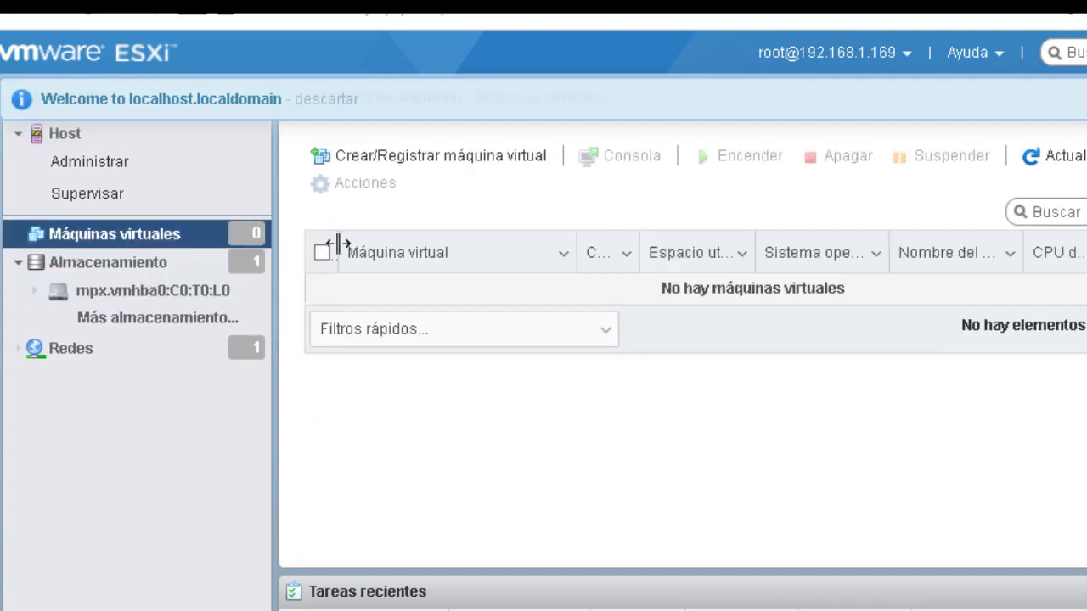
drag(501, 300, 850, 298)
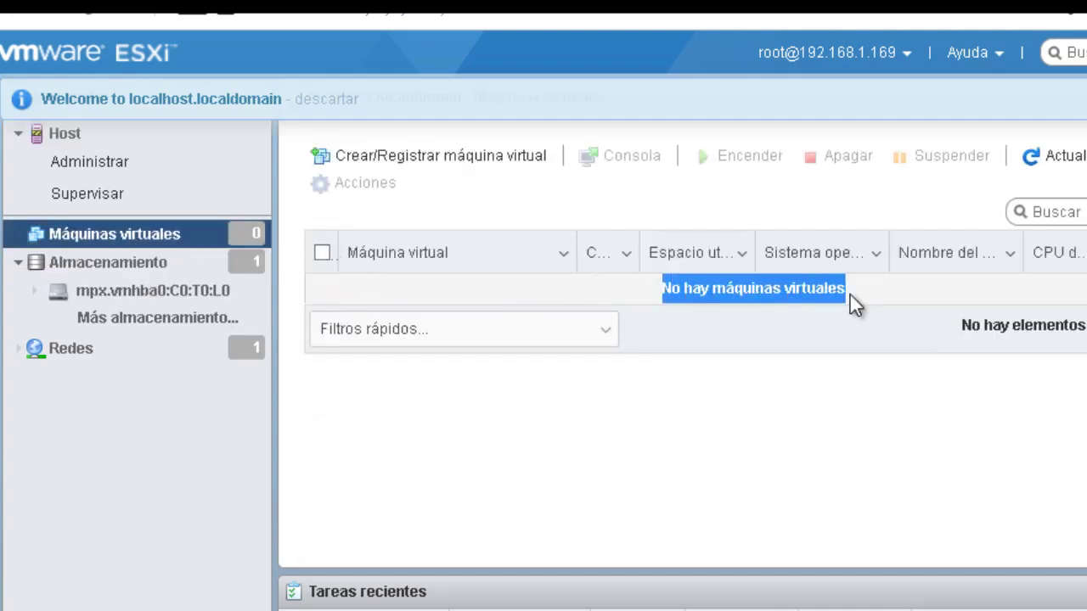
click(878, 424)
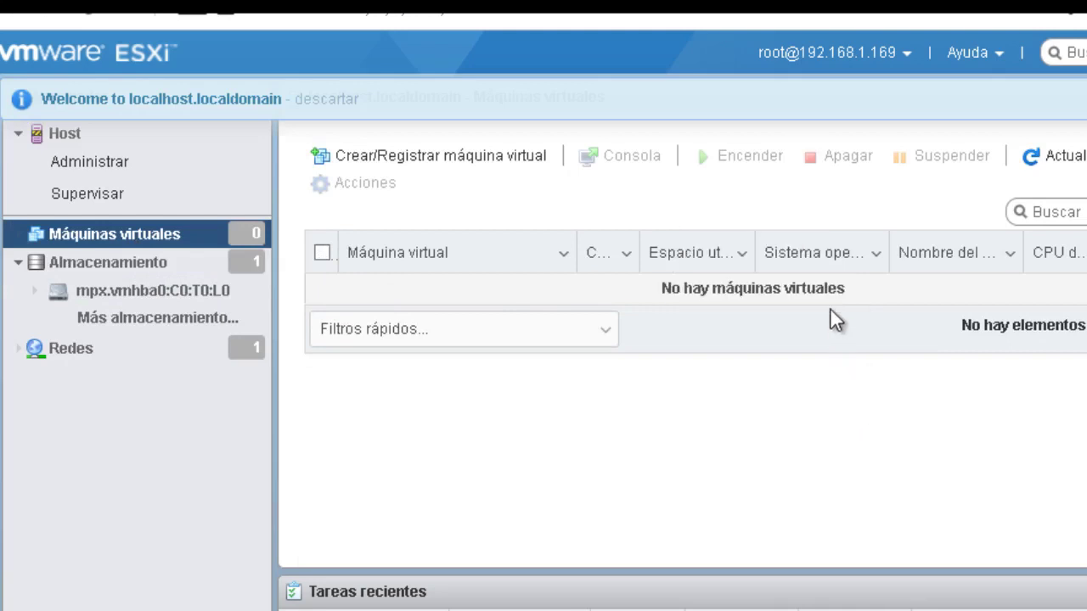
drag(840, 289, 648, 289)
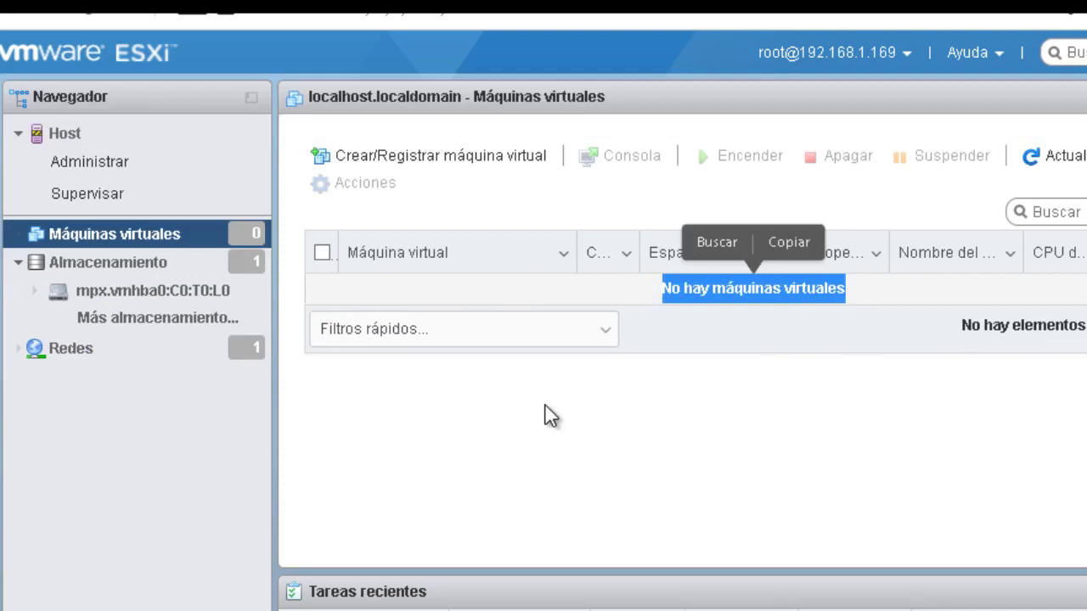
click(787, 372)
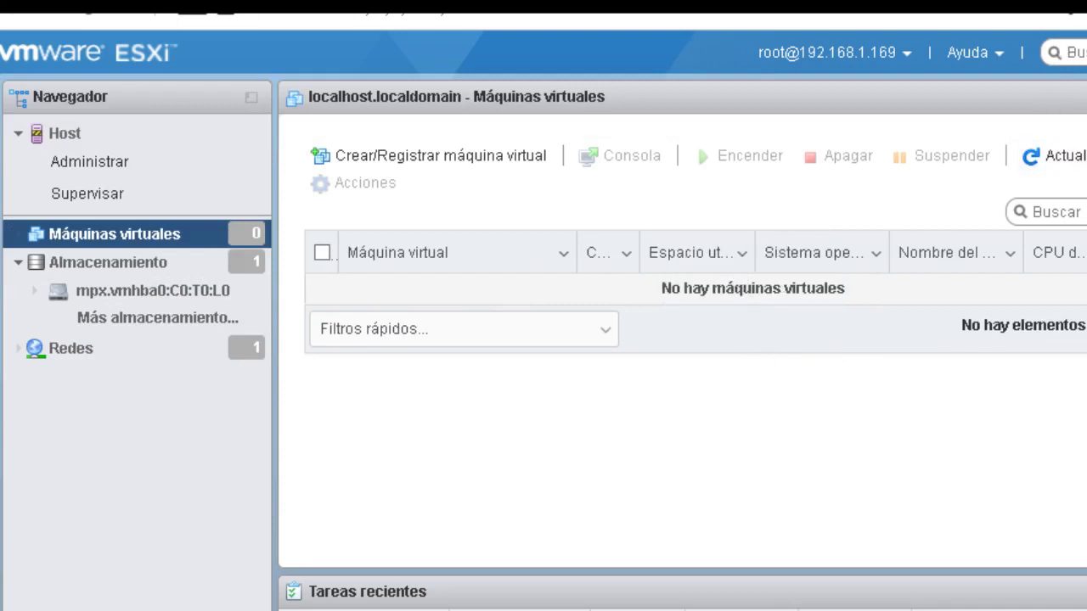
key(alt+Tab)
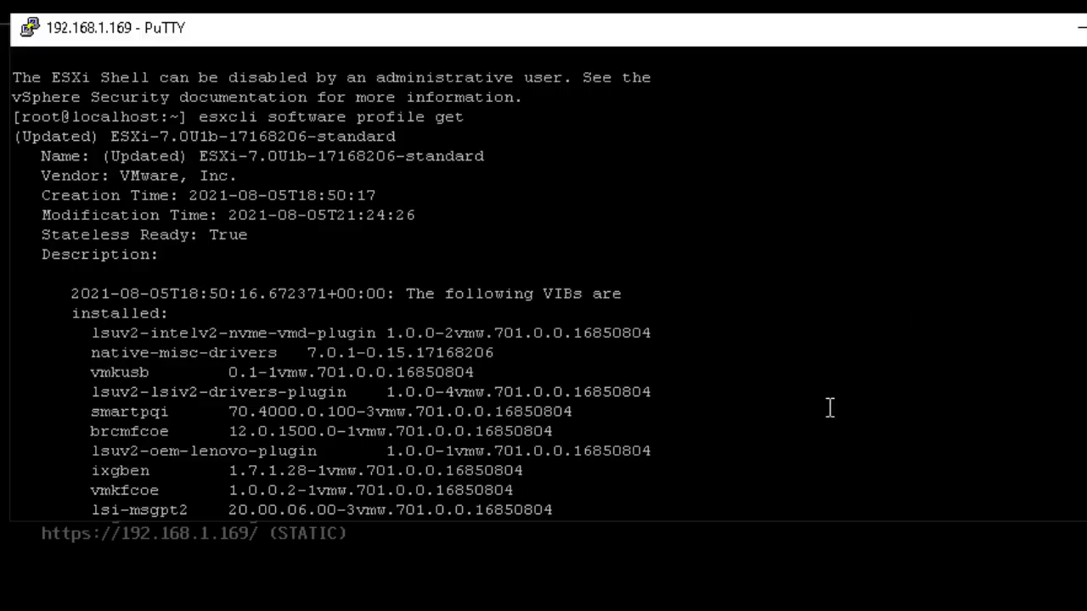
double_click(646, 523)
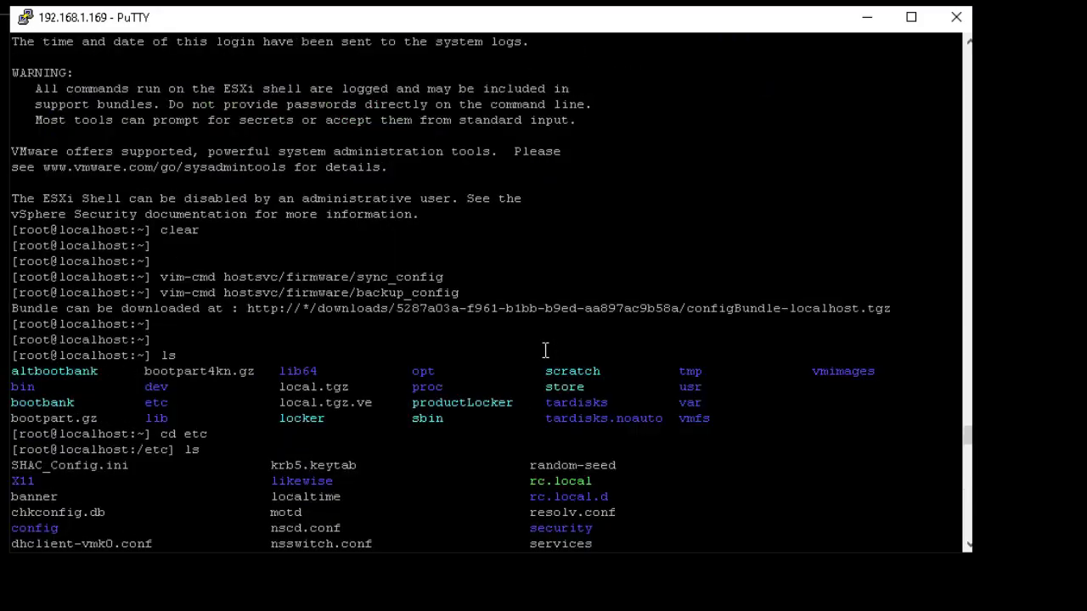
scroll(545, 349, up, 15)
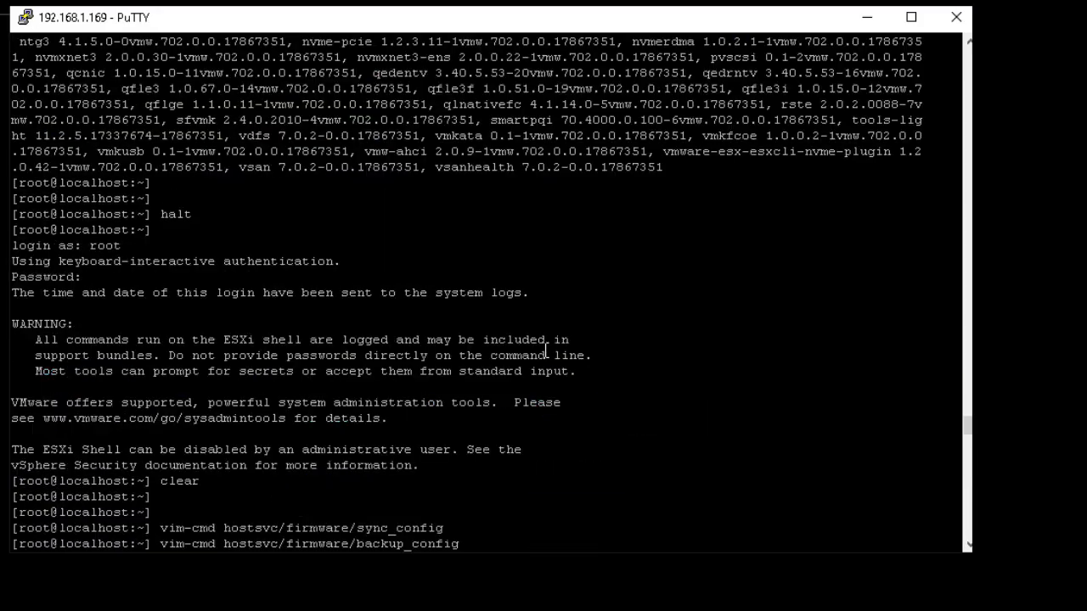
scroll(545, 350, up, 5)
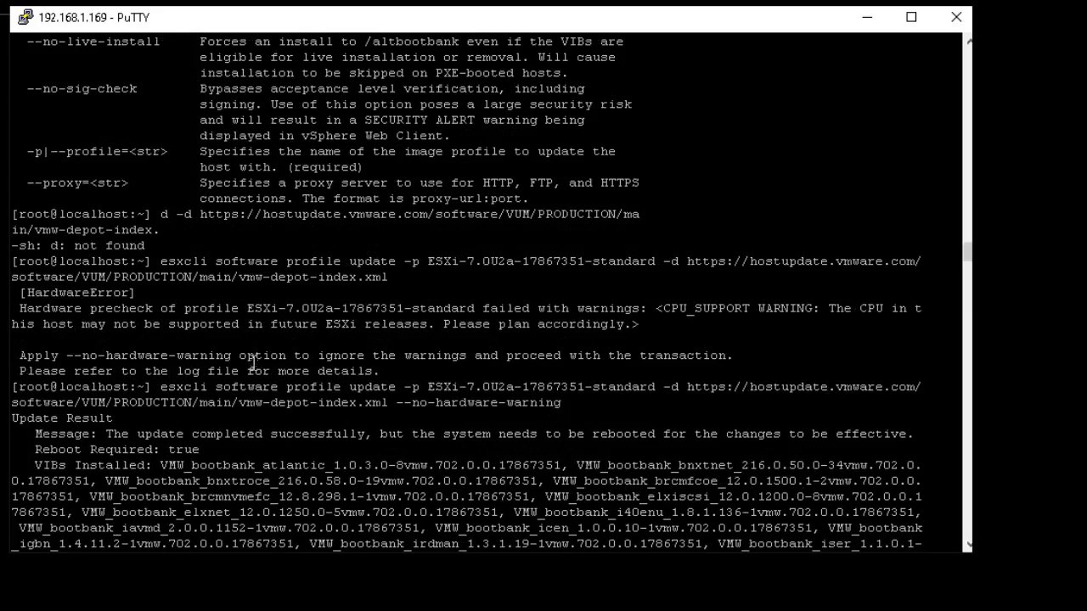
key(Up)
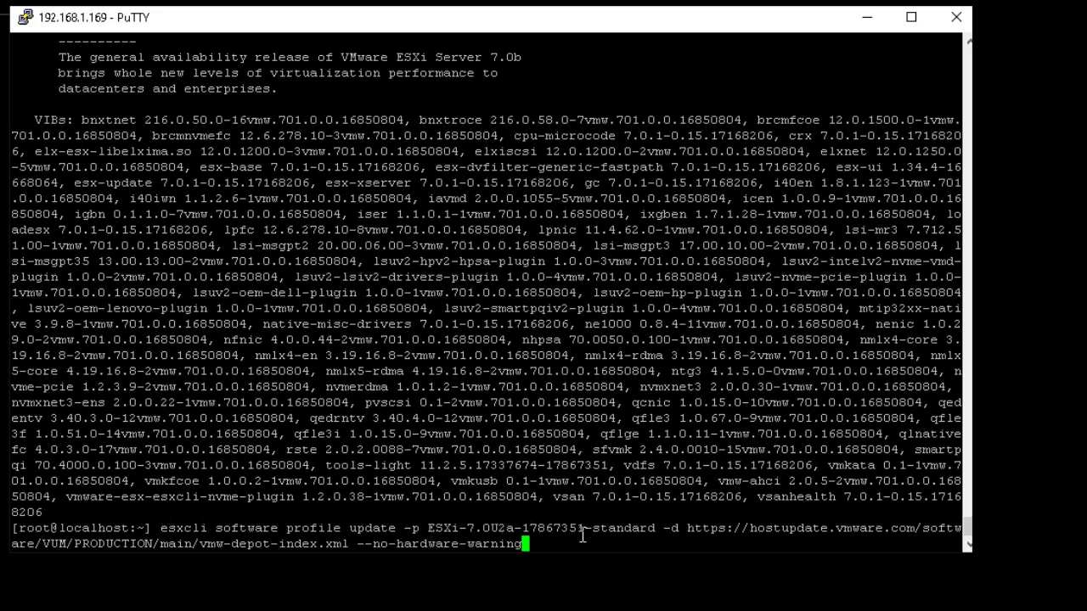
key(Return)
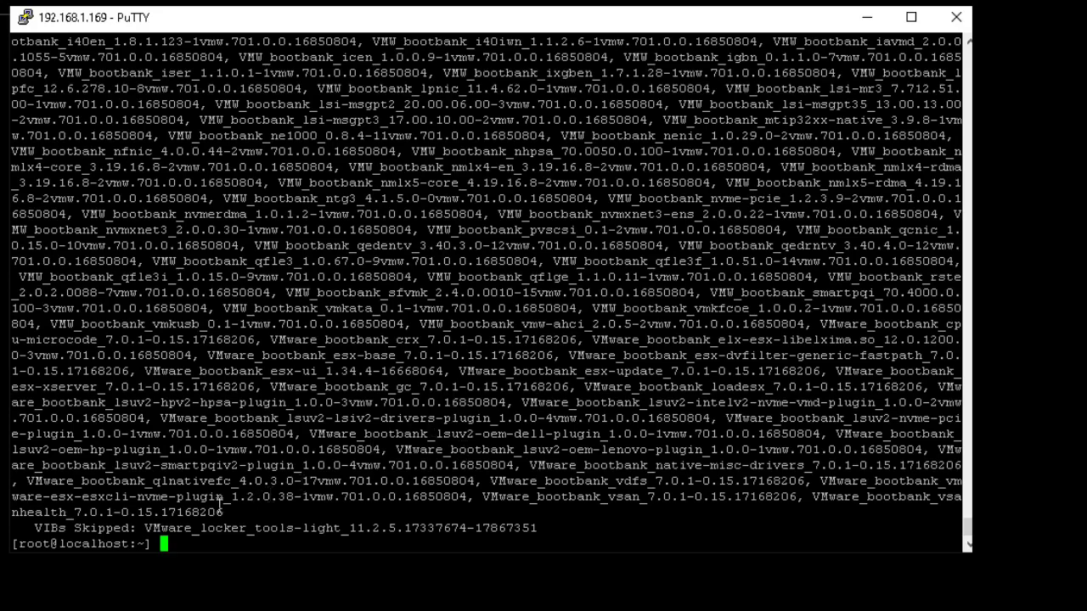
- Review the terminal output around the new profile update to check its result and whether a reboot is required
scroll(433, 435, up, 20)
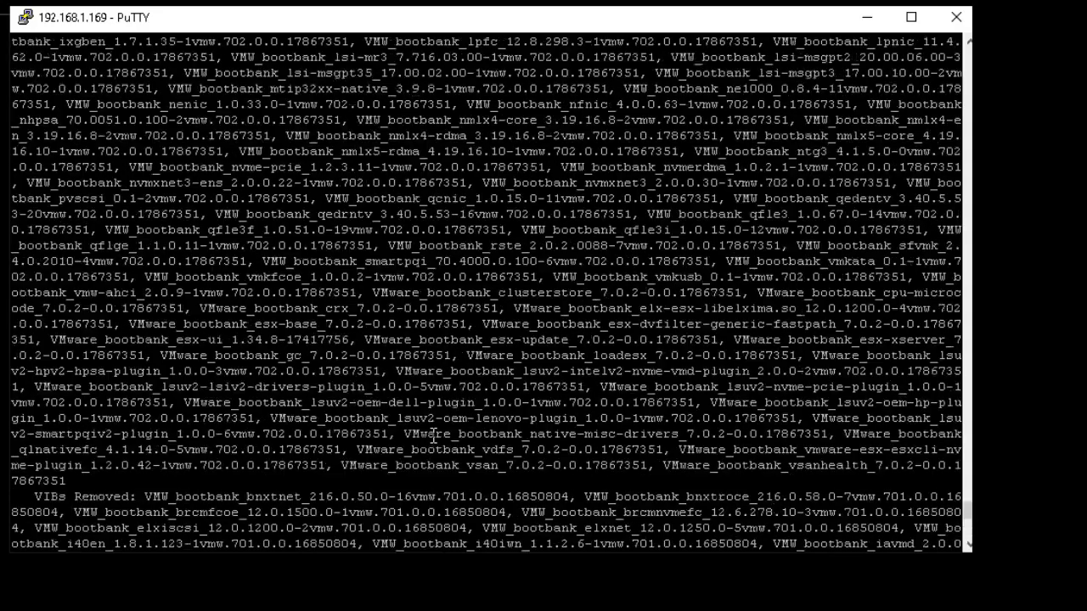
scroll(433, 435, up, 10)
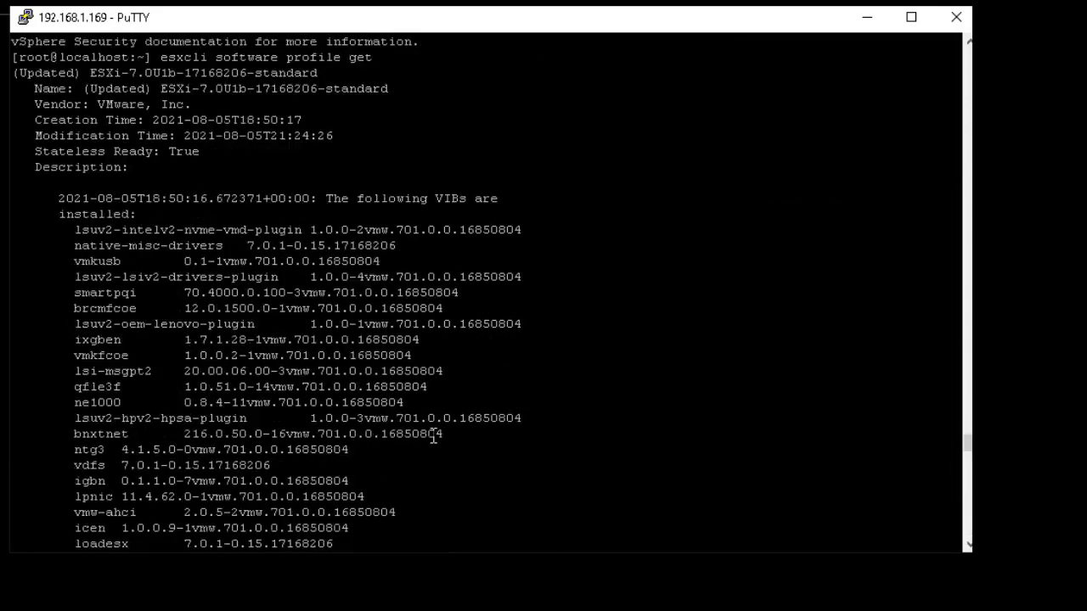
scroll(433, 435, up, 5)
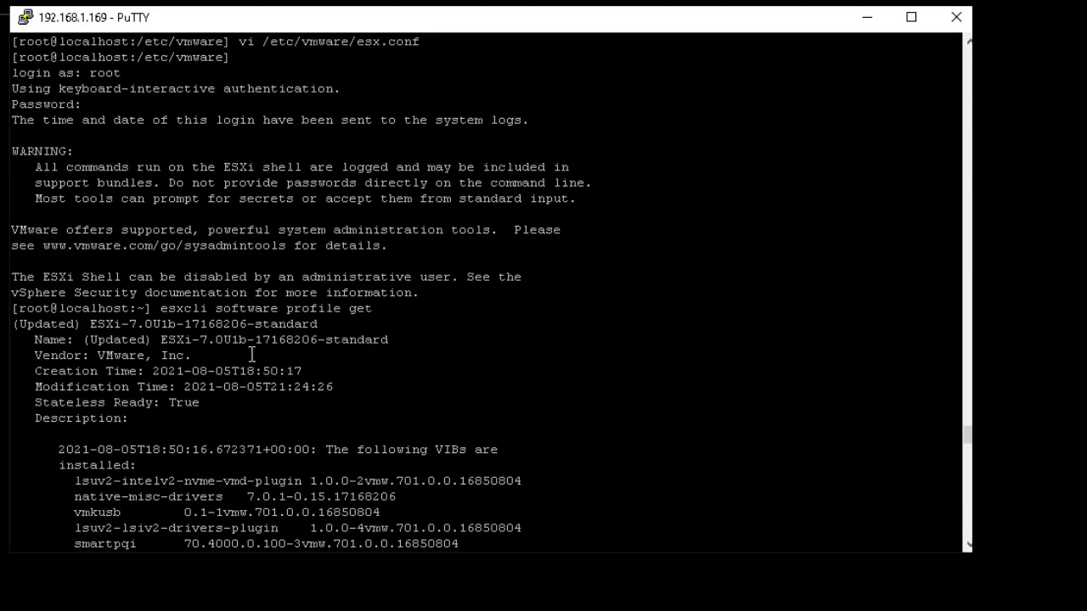
scroll(257, 351, down, 20)
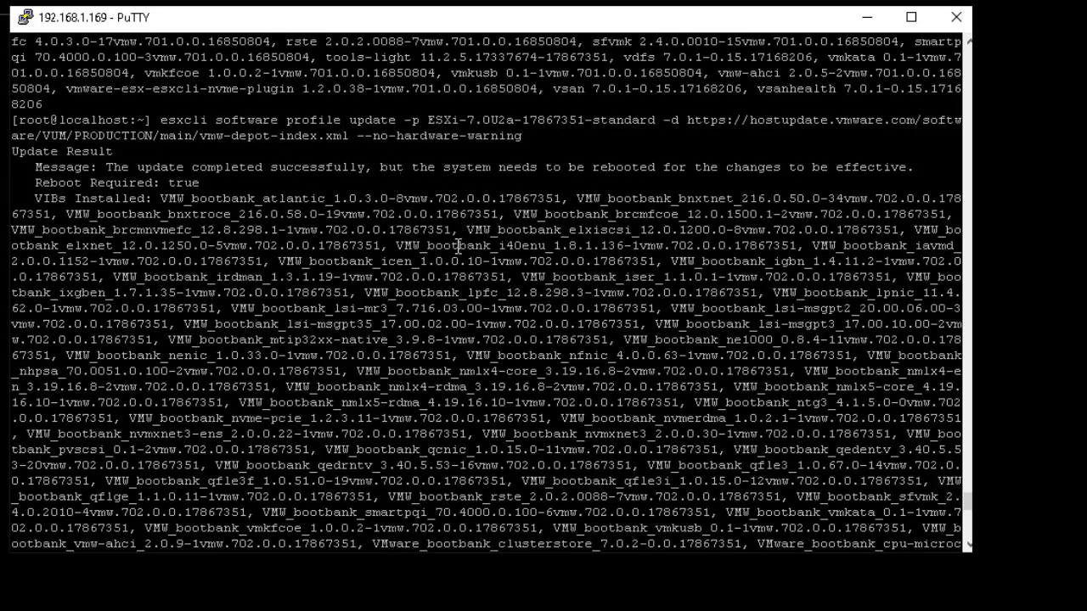
- Run esxcli software profile get again and highlight the image profile name to check the version before rebooting
key(Up)
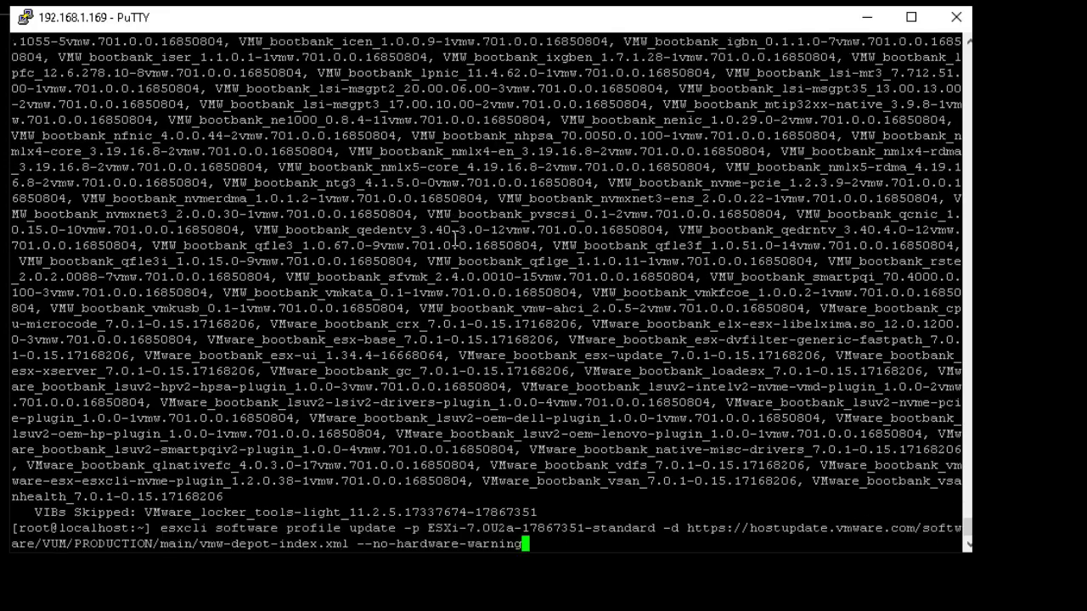
key(Up)
key(Return)
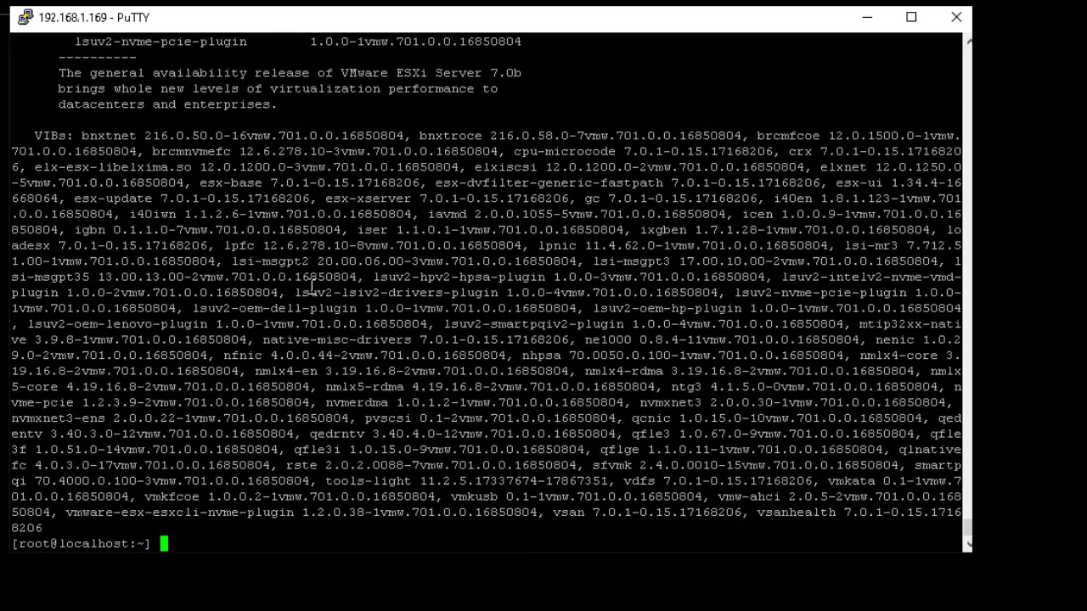
scroll(312, 289, up, 10)
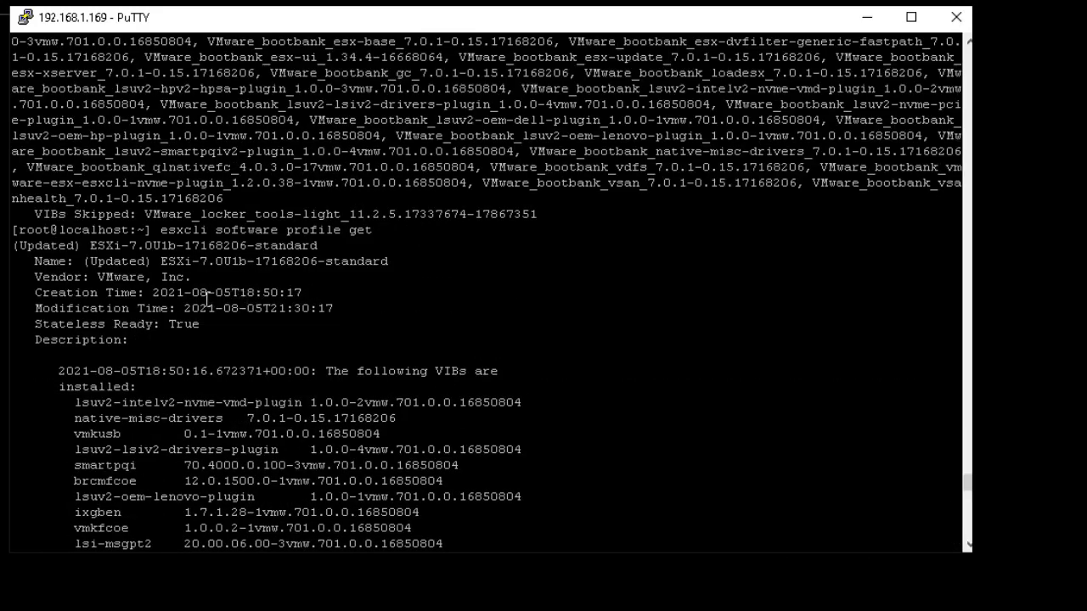
drag(194, 263, 371, 283)
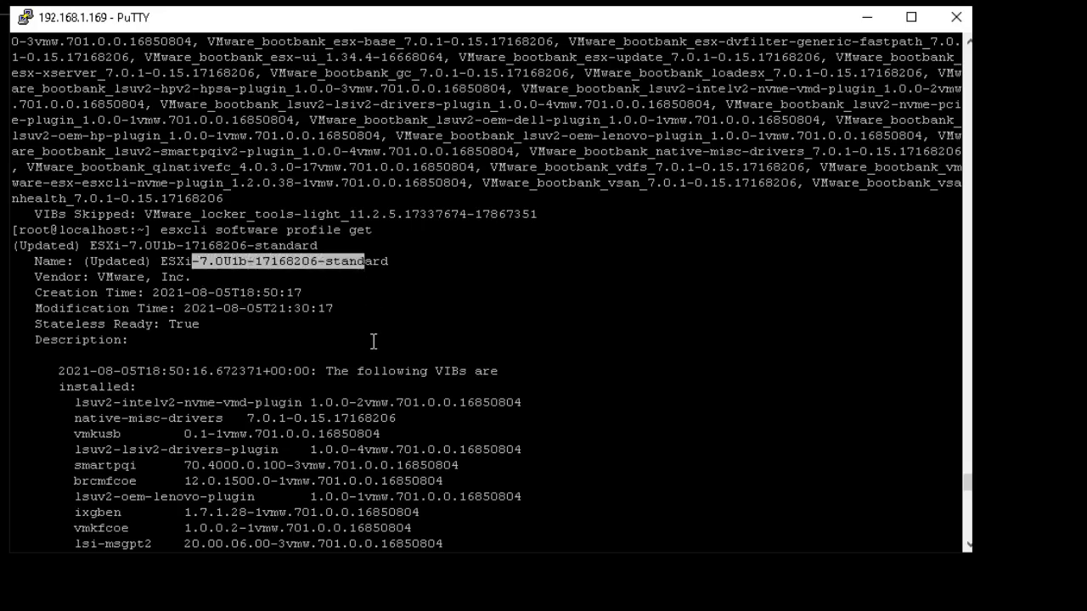
- Reboot the host with the reboot command and dismiss the lost-connection error
scroll(374, 341, down, 15)
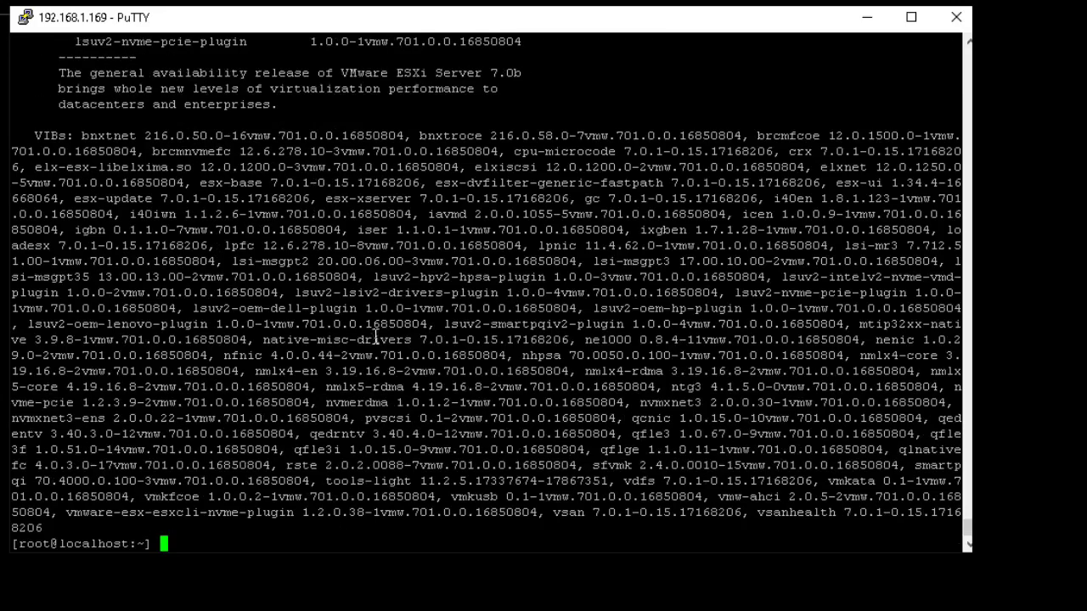
text(reboot)
key(Return)
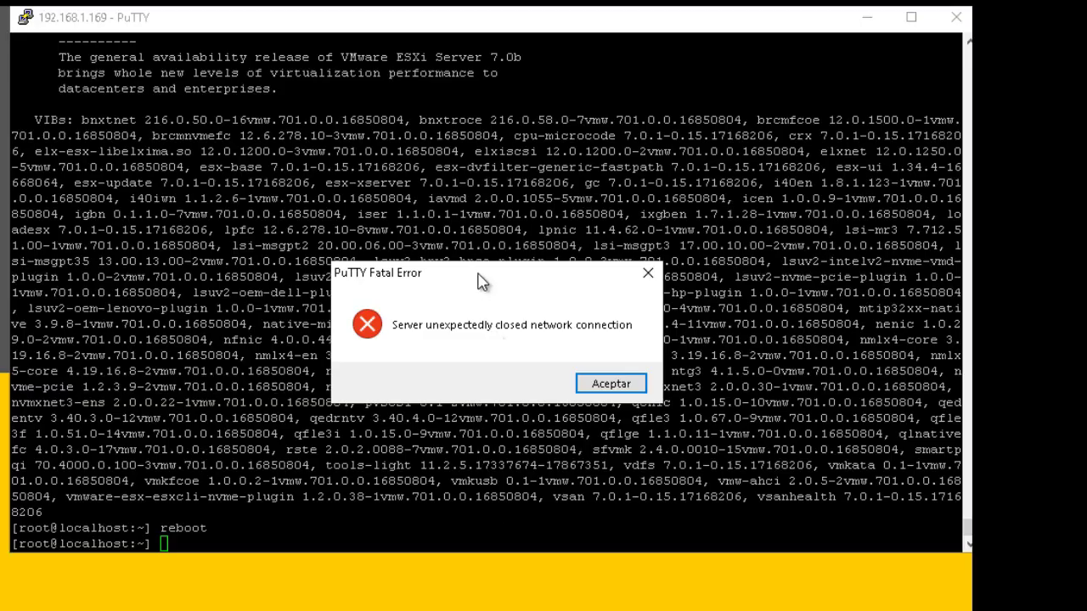
click(613, 384)
- Restart the PuTTY session and log in as root with the account password
click(25, 17)
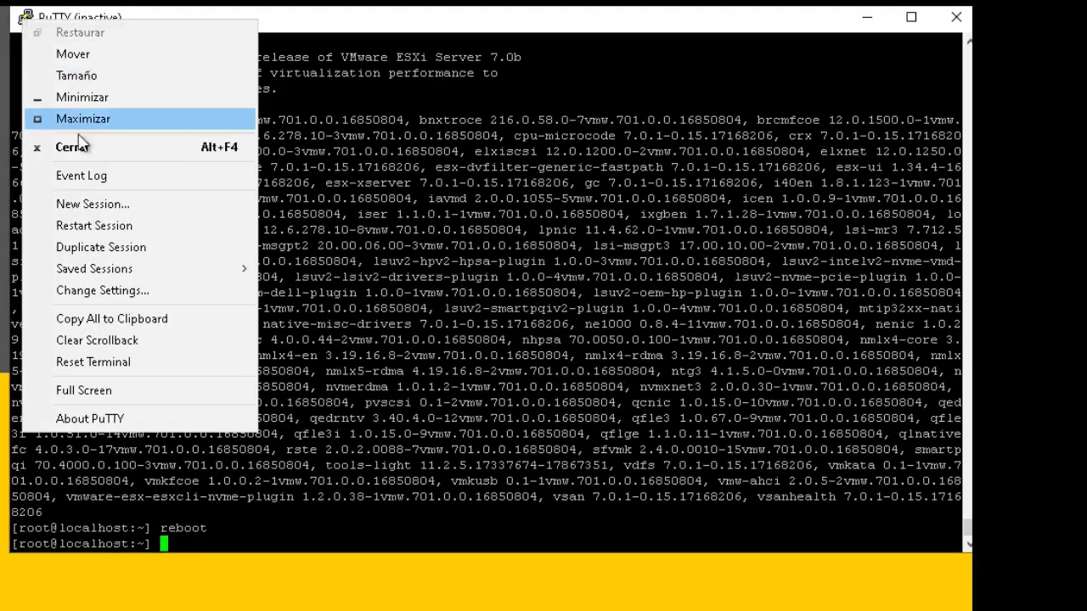
click(118, 223)
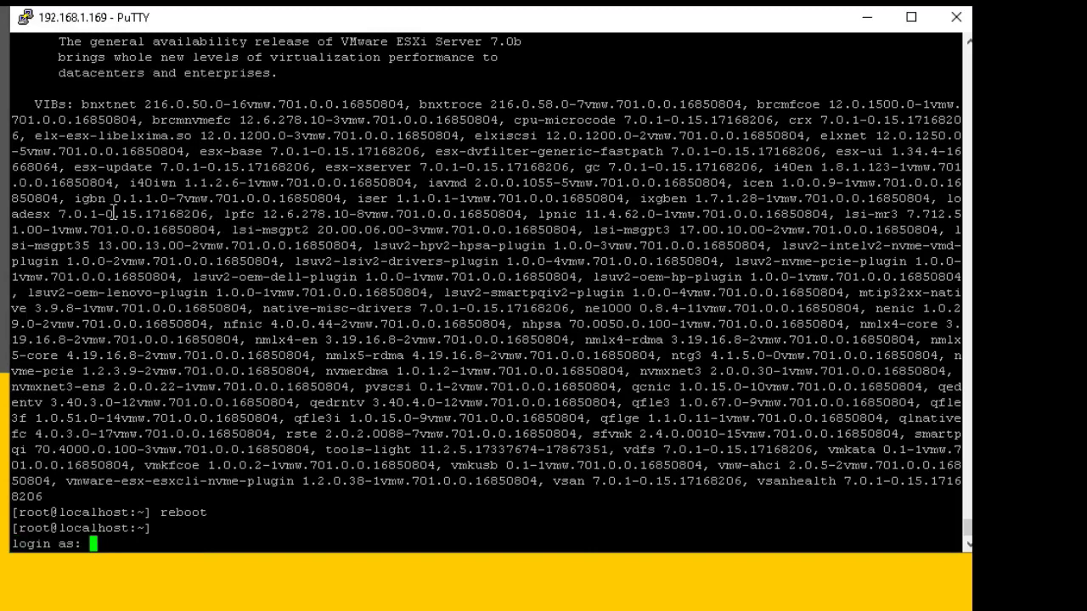
text(root)
key(Return)
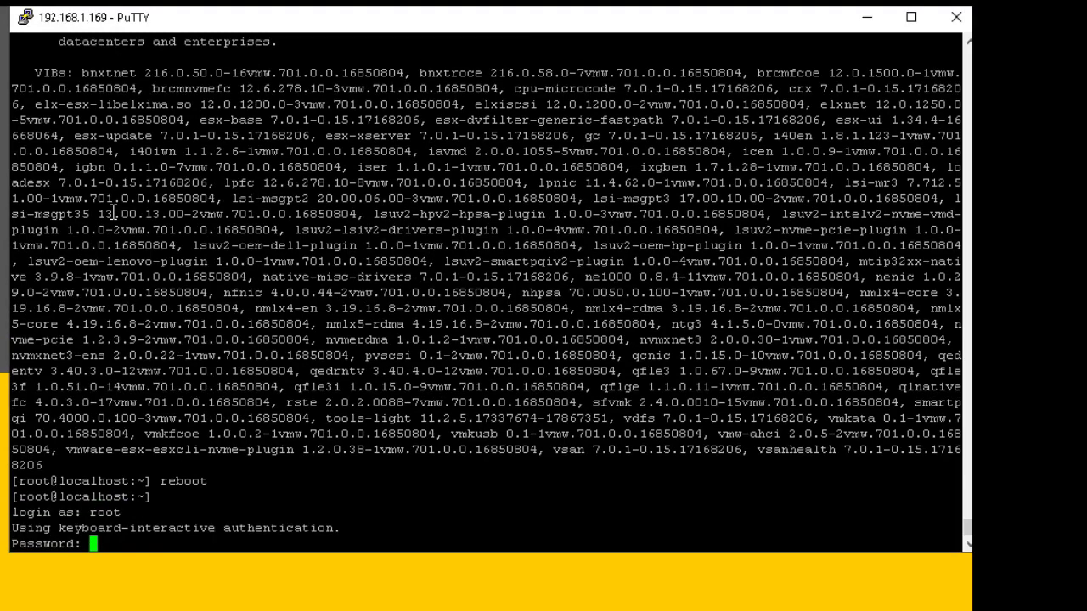
key(Return)
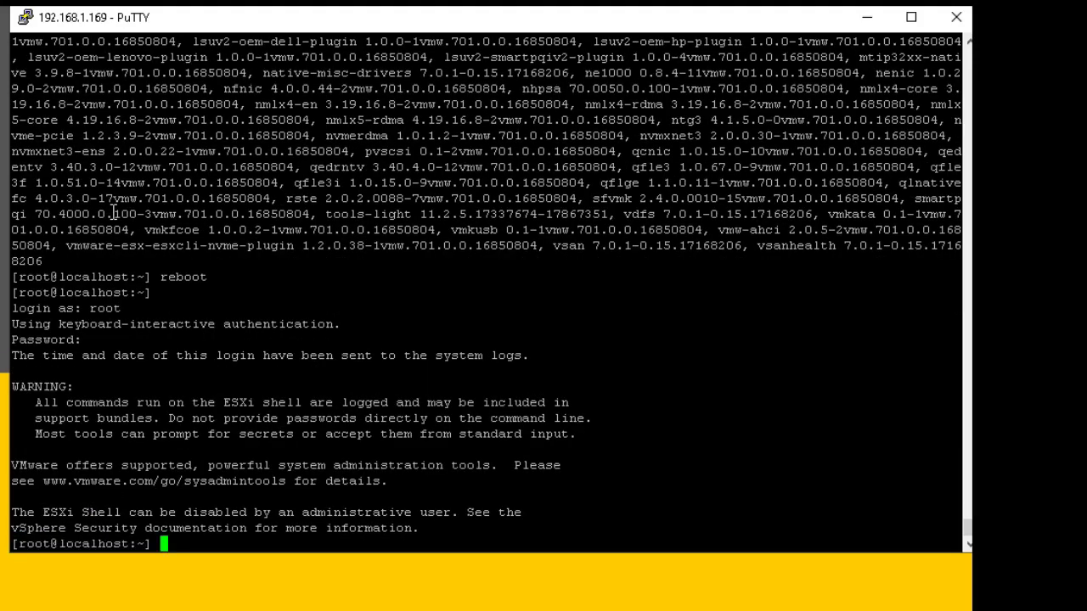
- Copy the esxcli software profile get command from the output above the reboot to the prompt and run it
scroll(200, 246, up, 20)
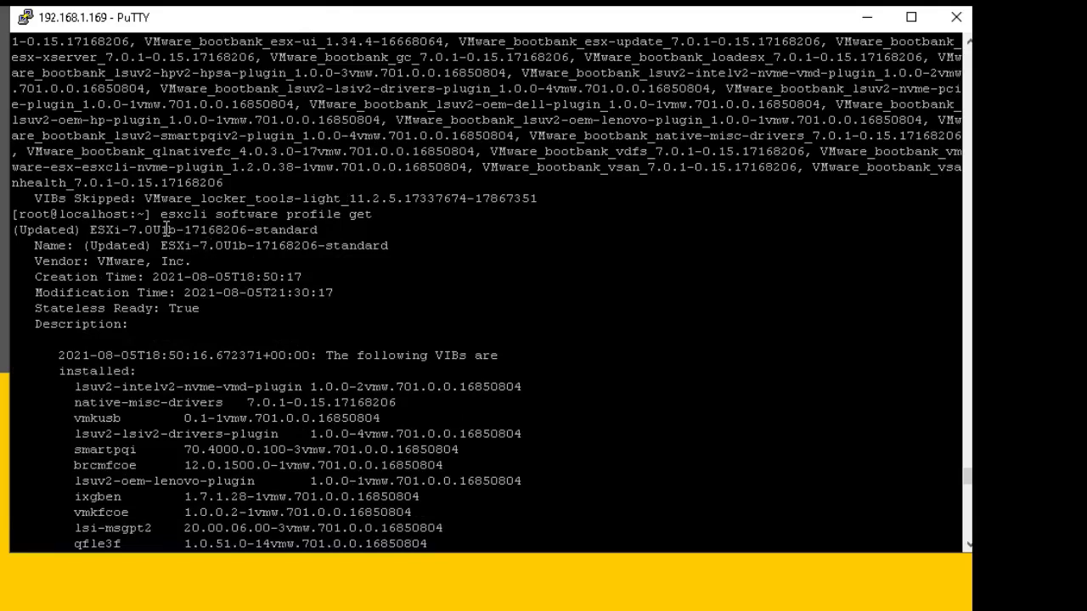
drag(164, 214, 376, 214)
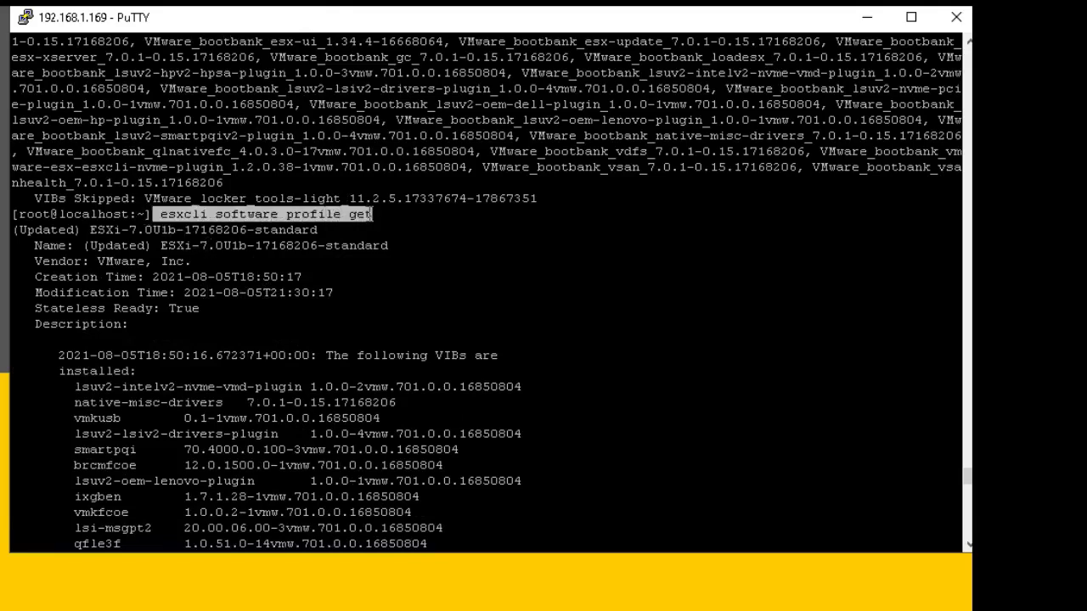
right_click(408, 277)
key(Return)
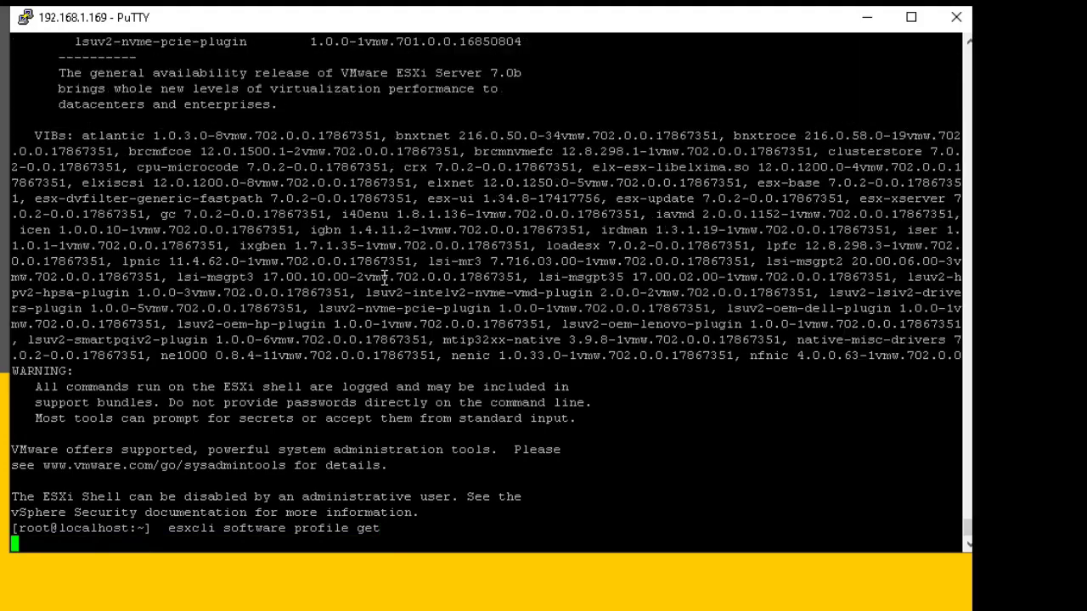
- Go to the start of the post-reboot profile output and highlight the image profile name to check the upgraded version
scroll(386, 276, up, 20)
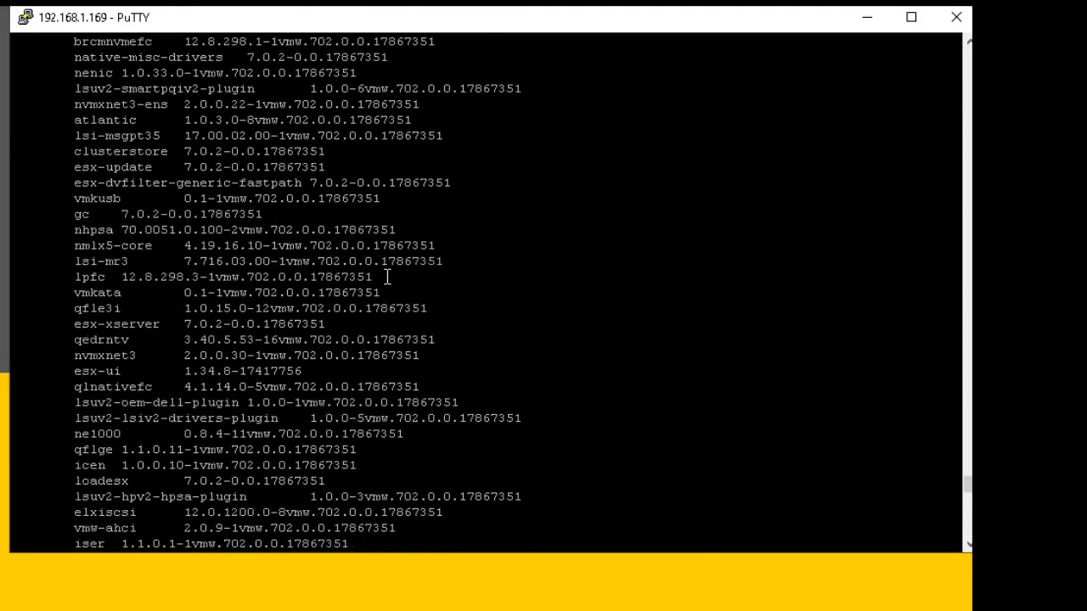
scroll(386, 277, up, 20)
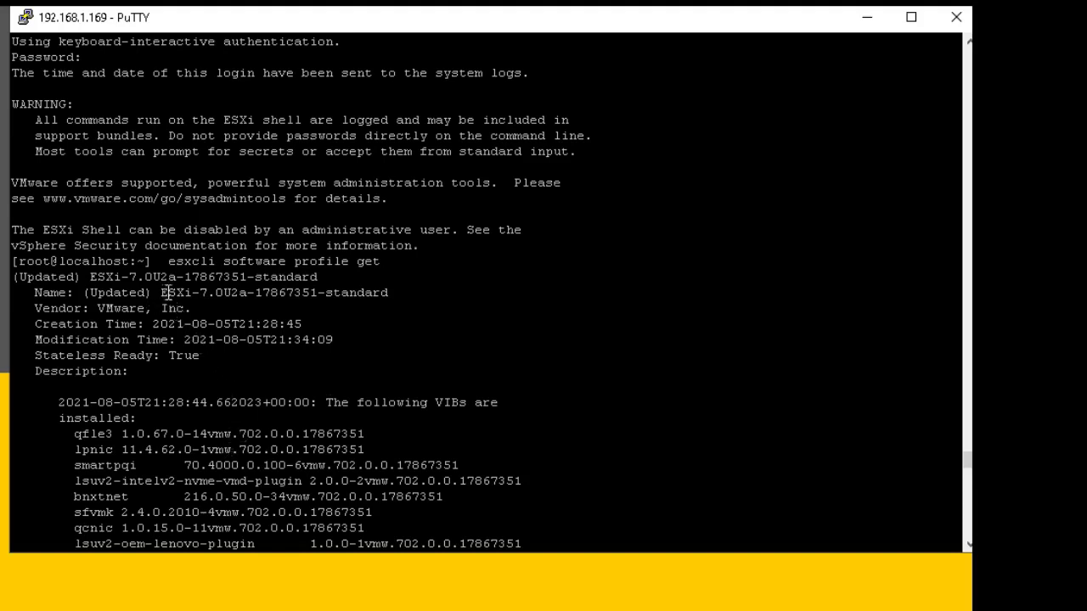
drag(160, 292, 394, 295)
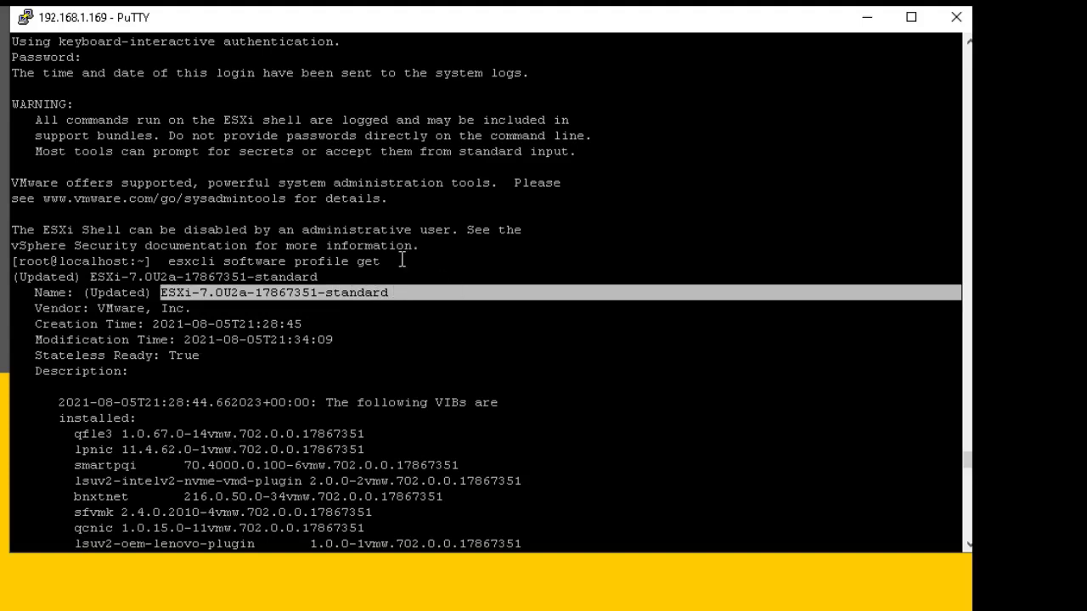
scroll(403, 261, down, 20)
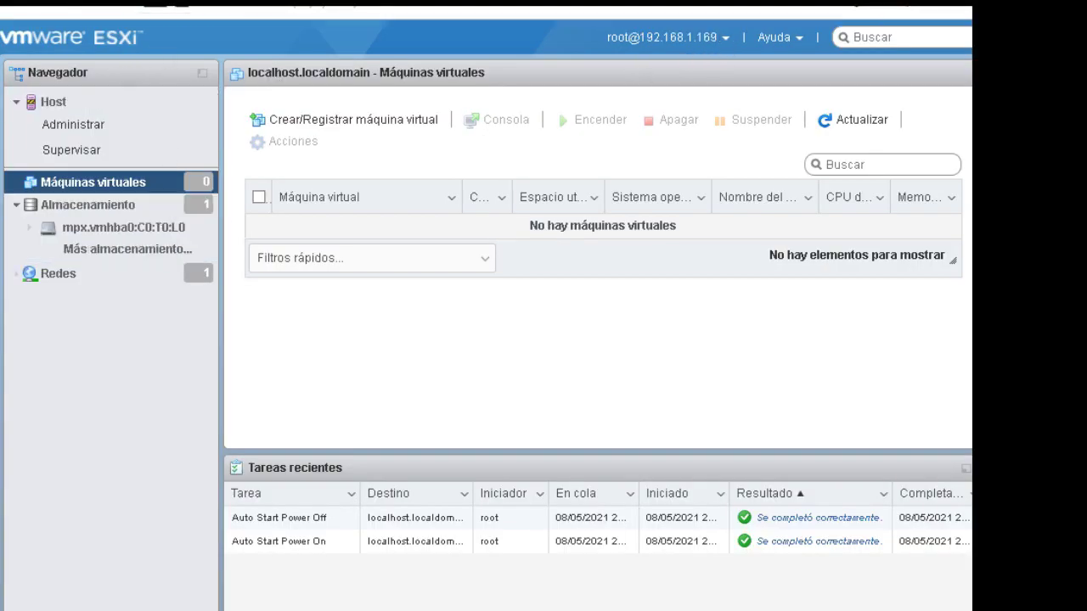
- Reload the ESXi web client page and log in as root with the account password
key(F5)
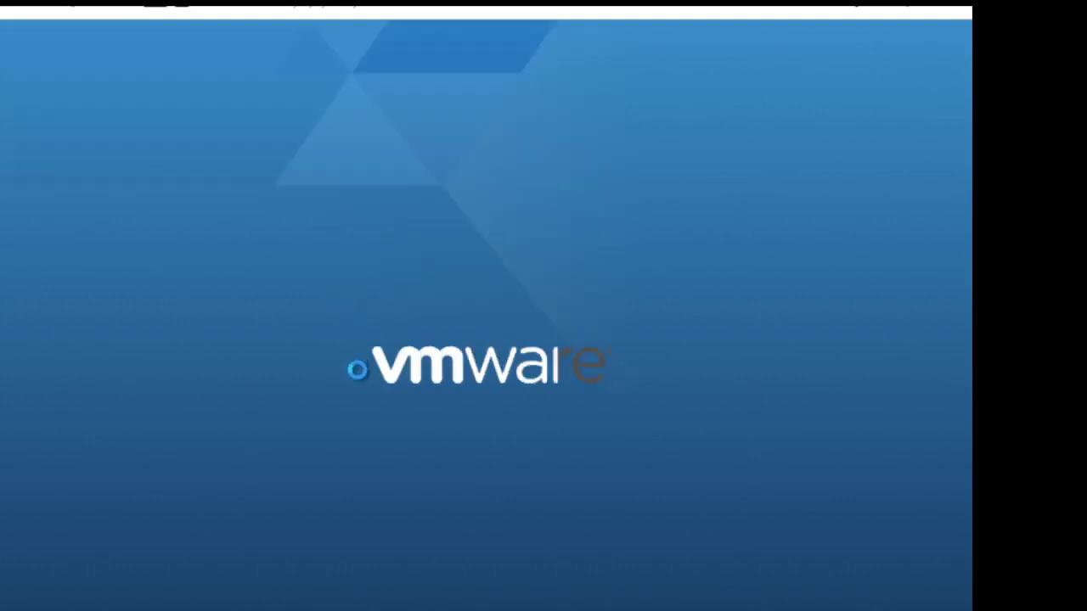
click(283, 357)
text(root)
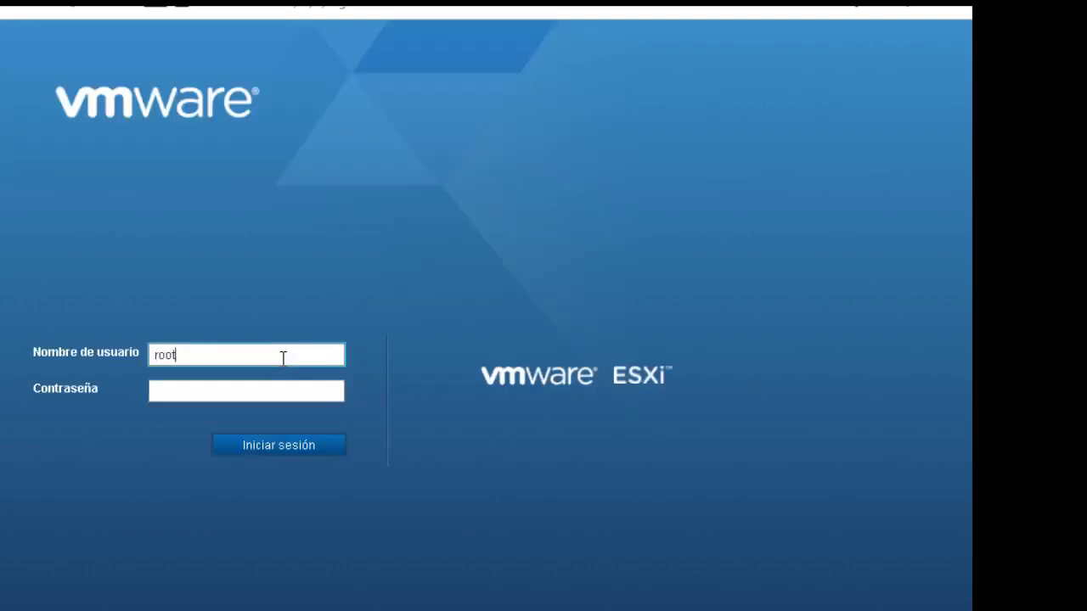
key(Return)
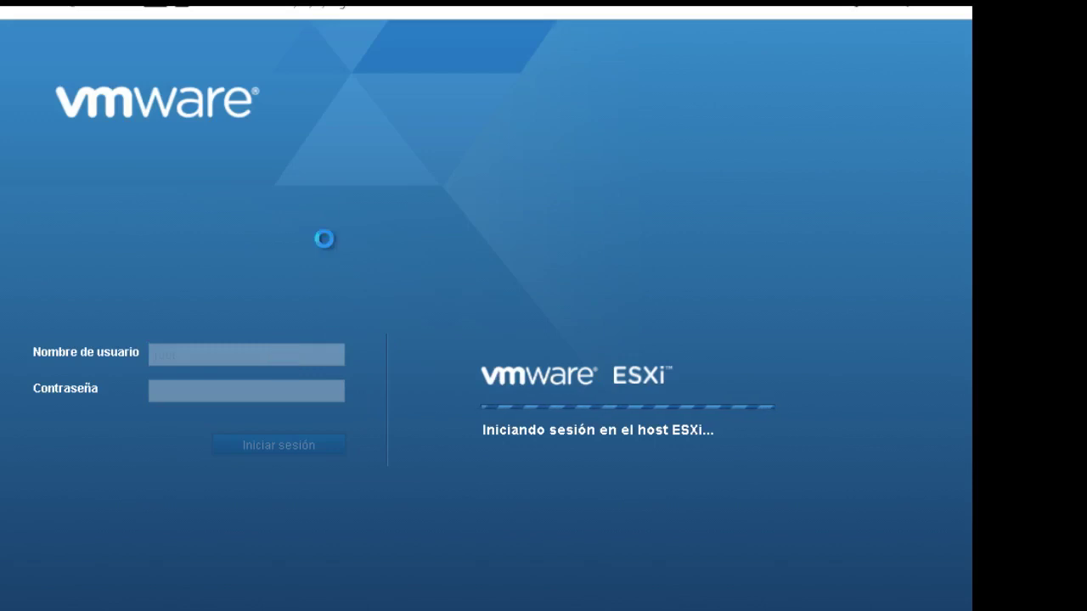
click(218, 388)
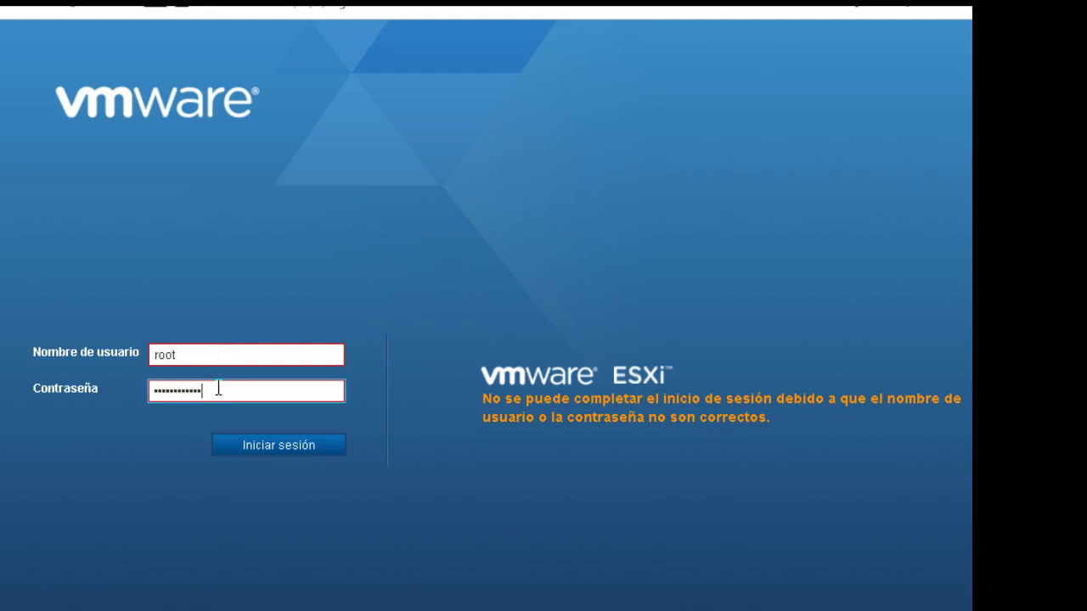
key(Return)
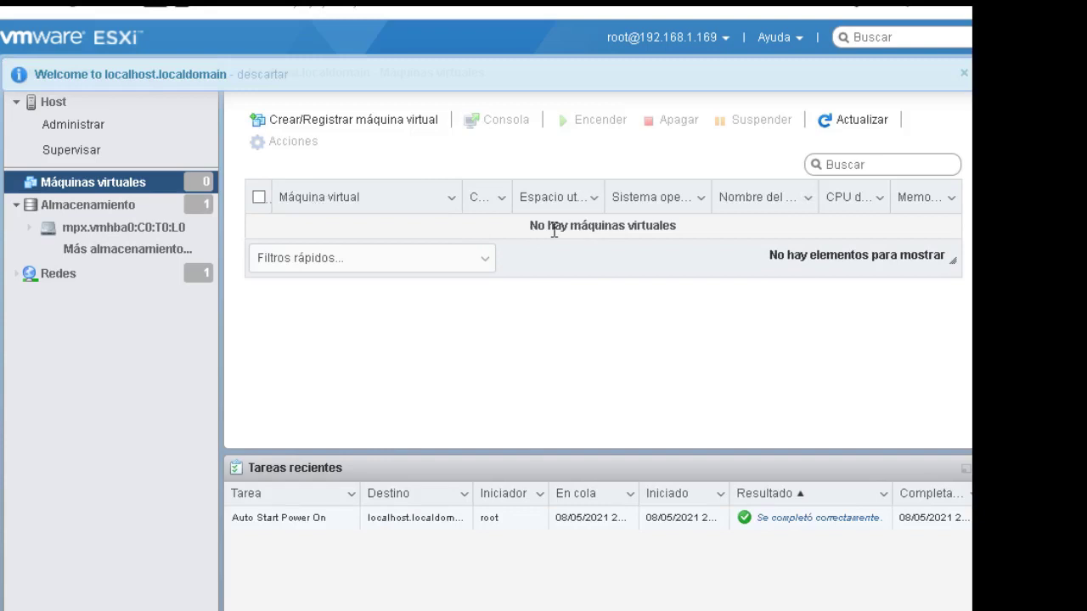
- Check the virtual machines list for registered machines and open the datastore browser for datastore1
drag(529, 226, 679, 241)
click(639, 332)
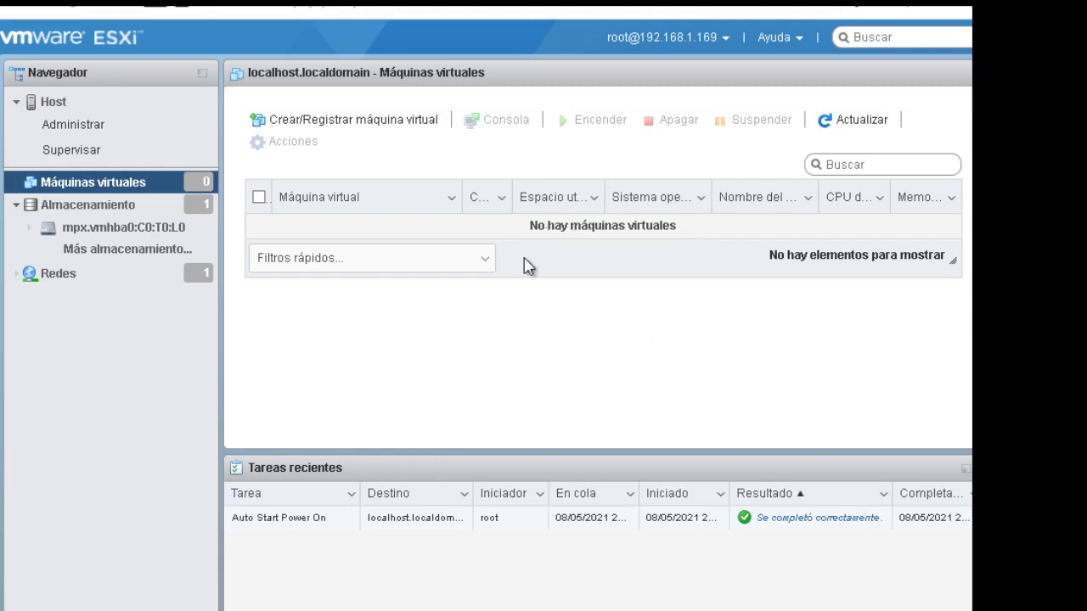
click(141, 248)
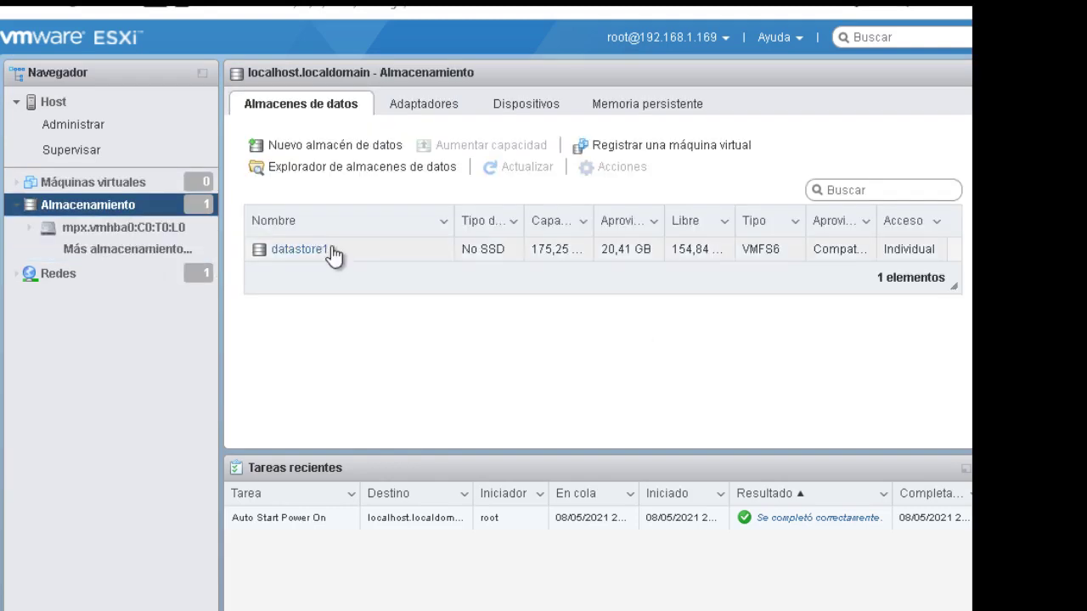
click(318, 250)
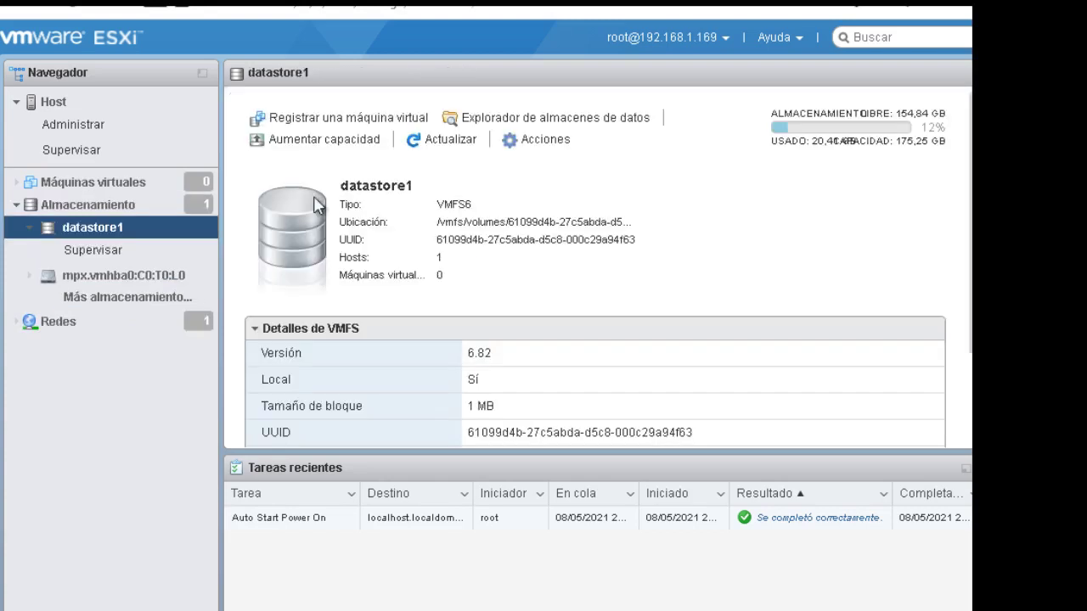
click(524, 118)
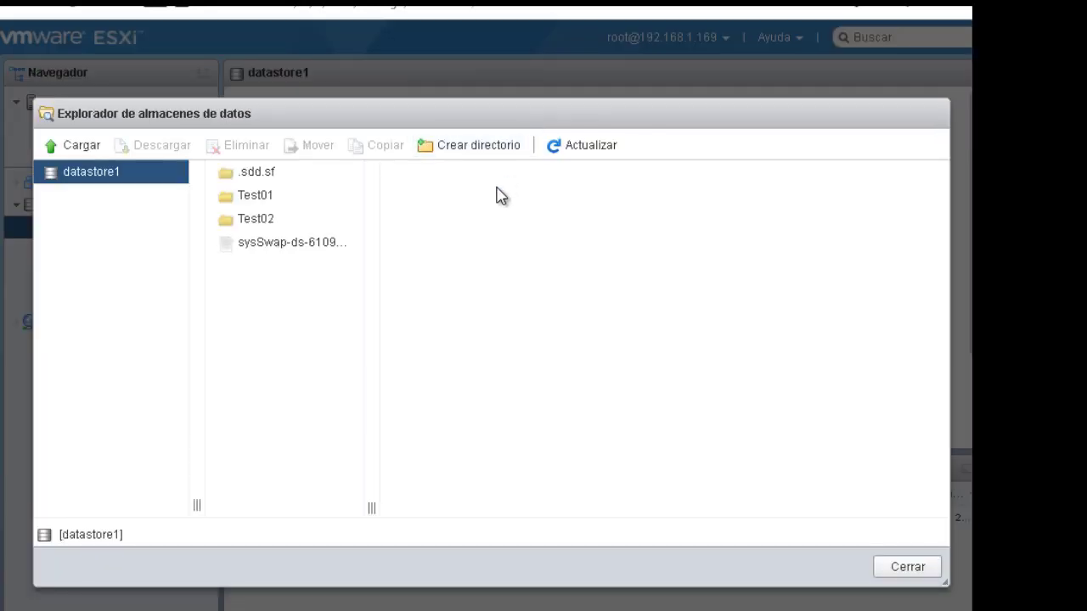
- Upload configBundle.tgz to the root of datastore1 and close the datastore browser
click(81, 145)
click(266, 245)
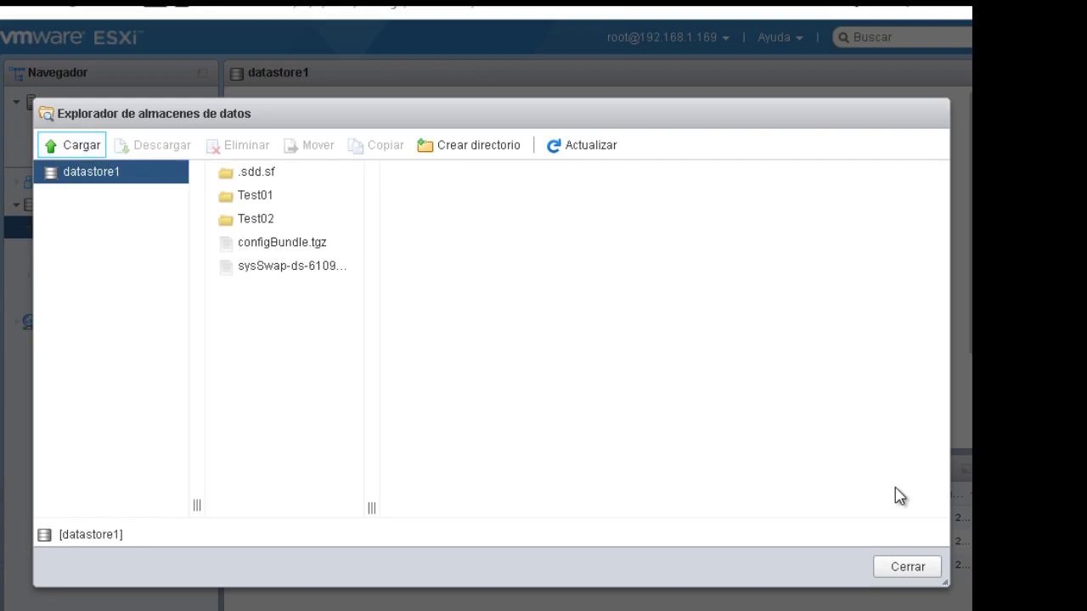
click(905, 571)
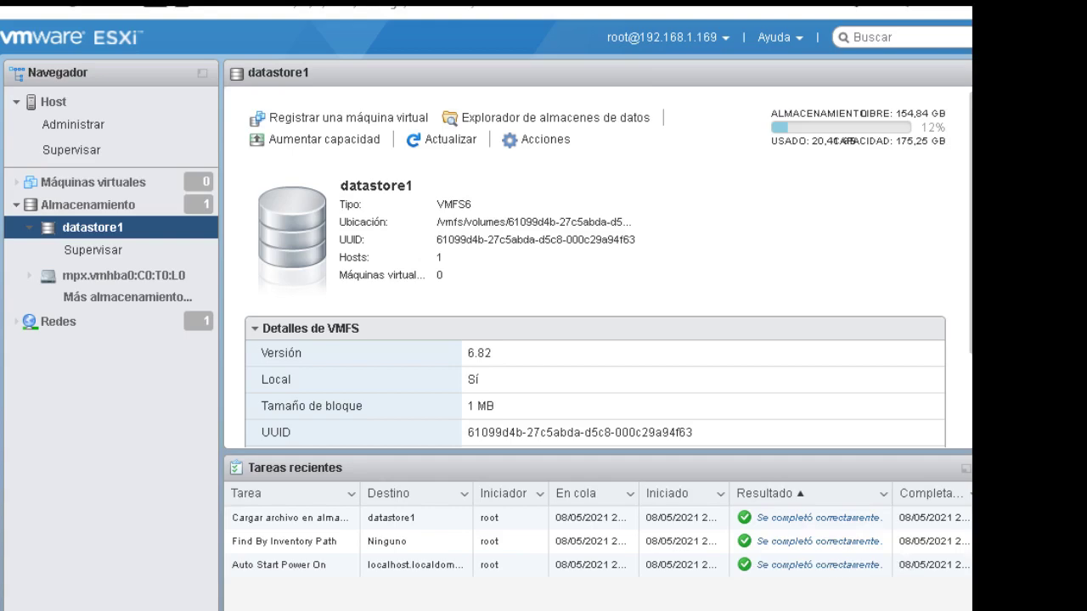
- Switch to the PuTTY session, list the current directory's contents, and enter the vmfs directory and list it
key(alt+Tab)
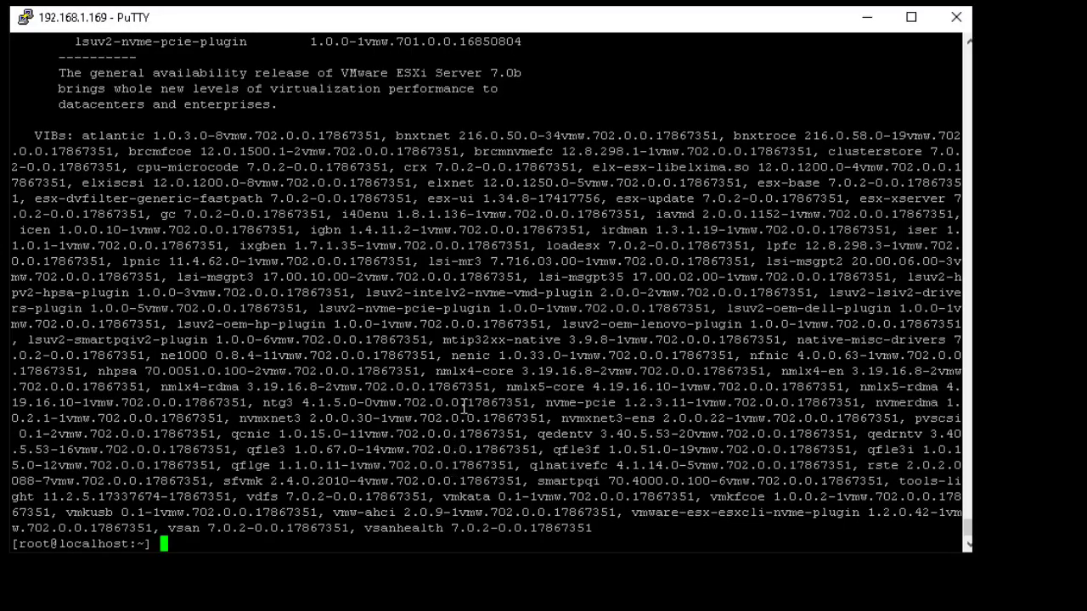
text(ls)
key(Return)
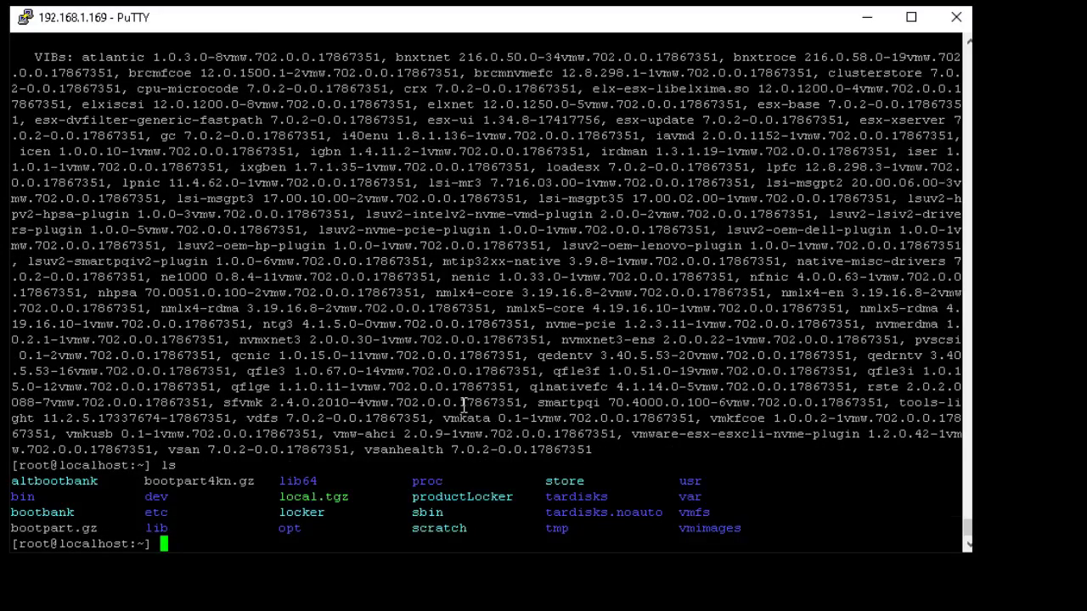
text(cd vmfs)
key(Return)
text(ls)
key(Return)
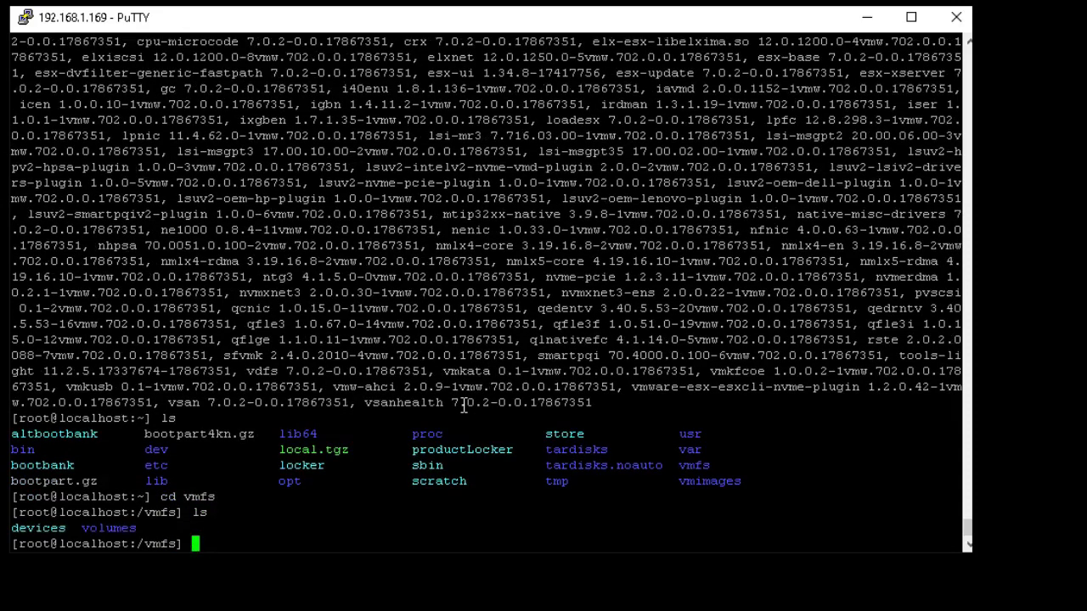
- Change into the volumes directory under /vmfs and list its contents
text(cd vomu)
key(BackSpace)
key(BackSpace)
text(l)
key(Tab)
key(Return)
text(ls)
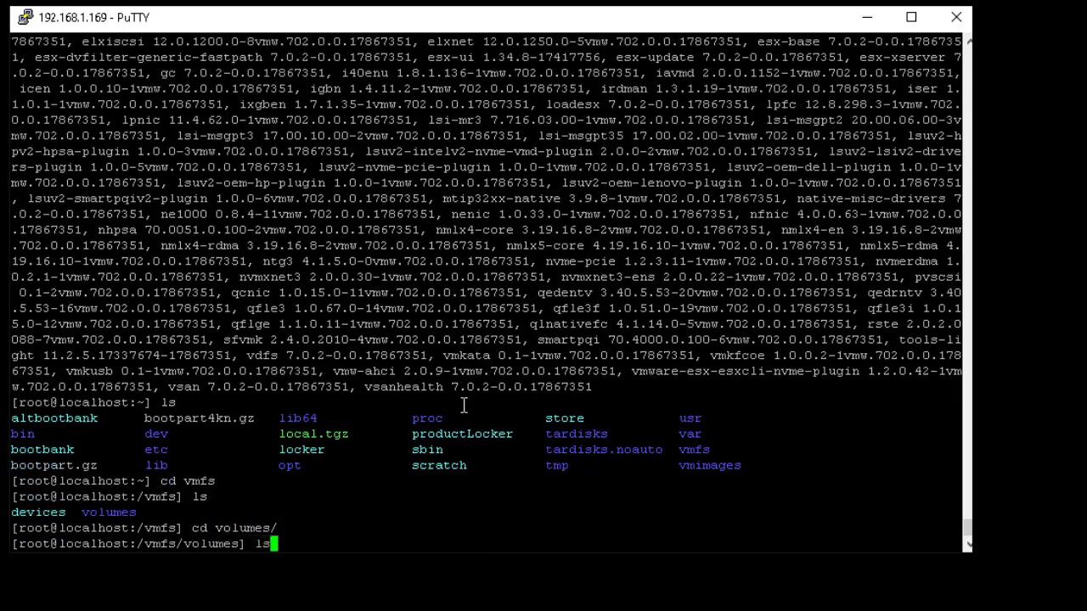
key(Return)
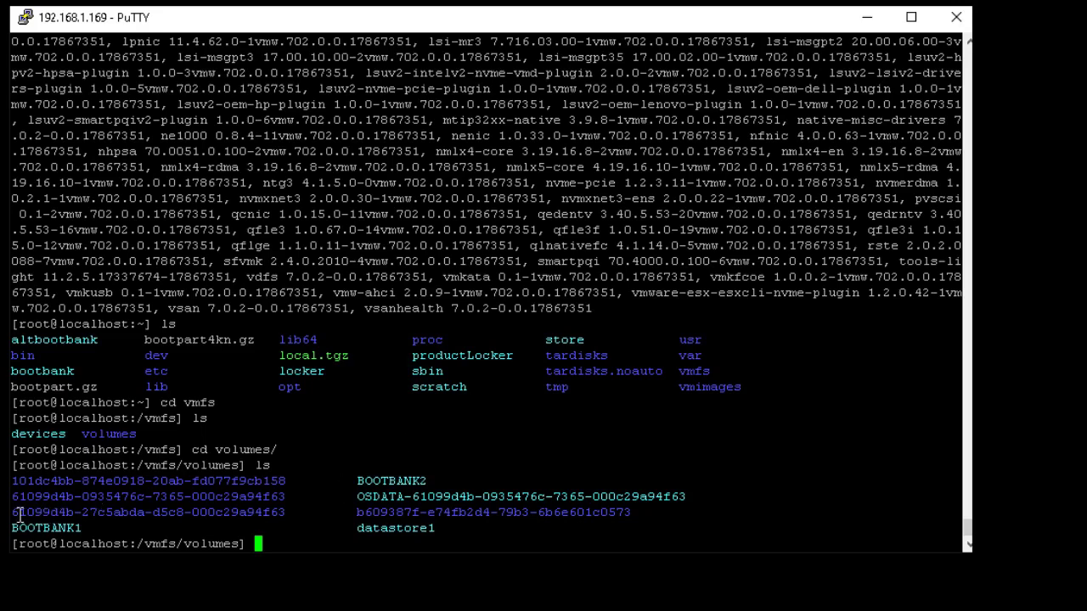
- Compare the 61099d4b-27c5abda-d5c8-000c29a94f63 volume directory with the datastore1 UUID in the ESXi web client, highlighting both
drag(12, 512, 281, 485)
click(281, 486)
key(alt+Tab)
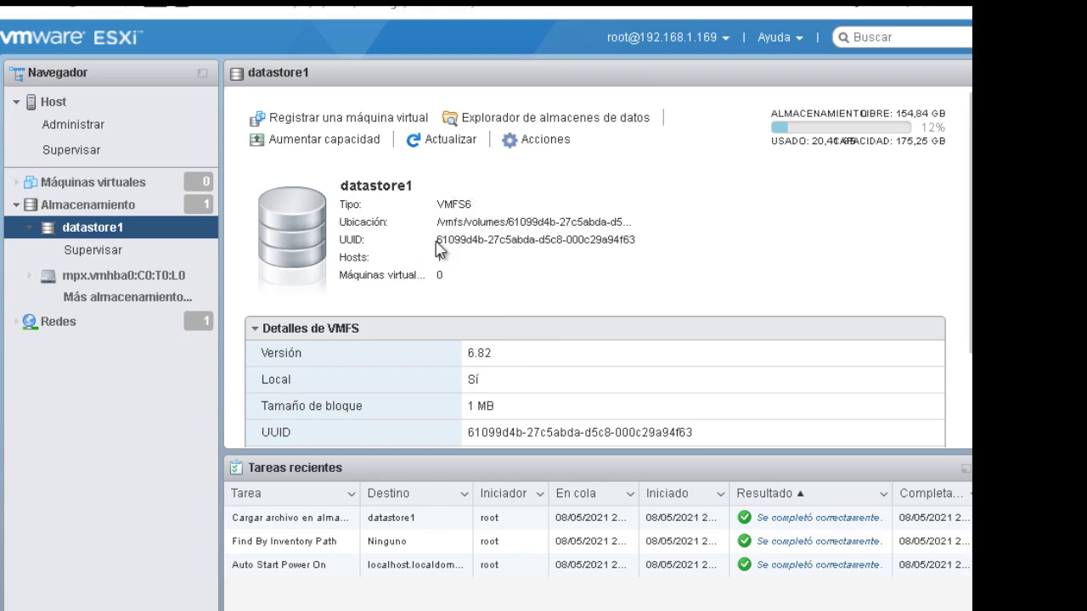
drag(436, 238, 641, 245)
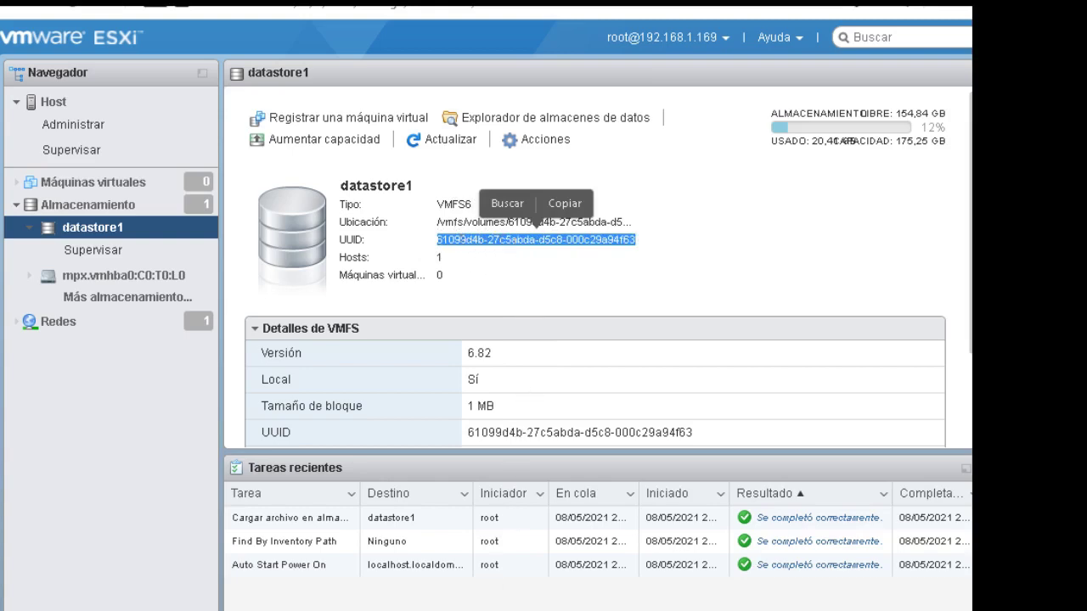
- Switch back to PuTTY, set the terminal font size to 12 points in the session settings, and apply the change
key(alt+Tab)
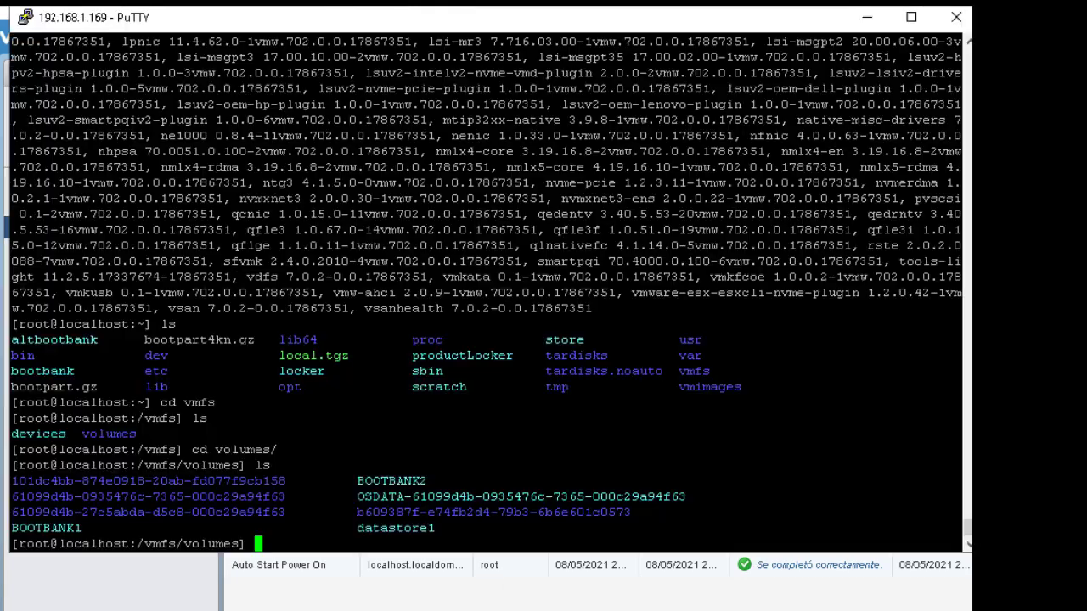
click(26, 18)
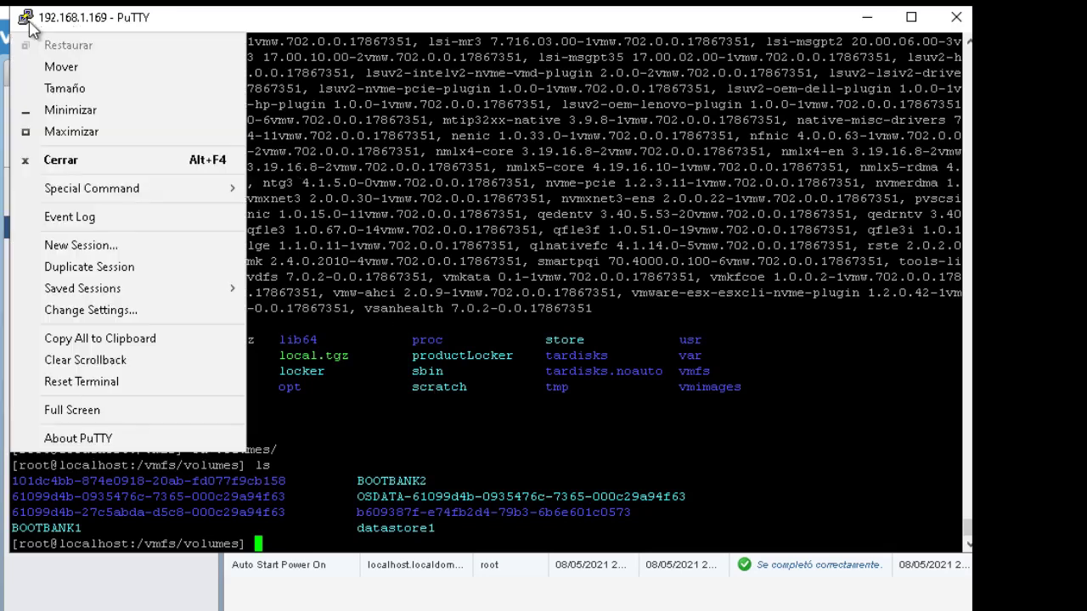
click(81, 310)
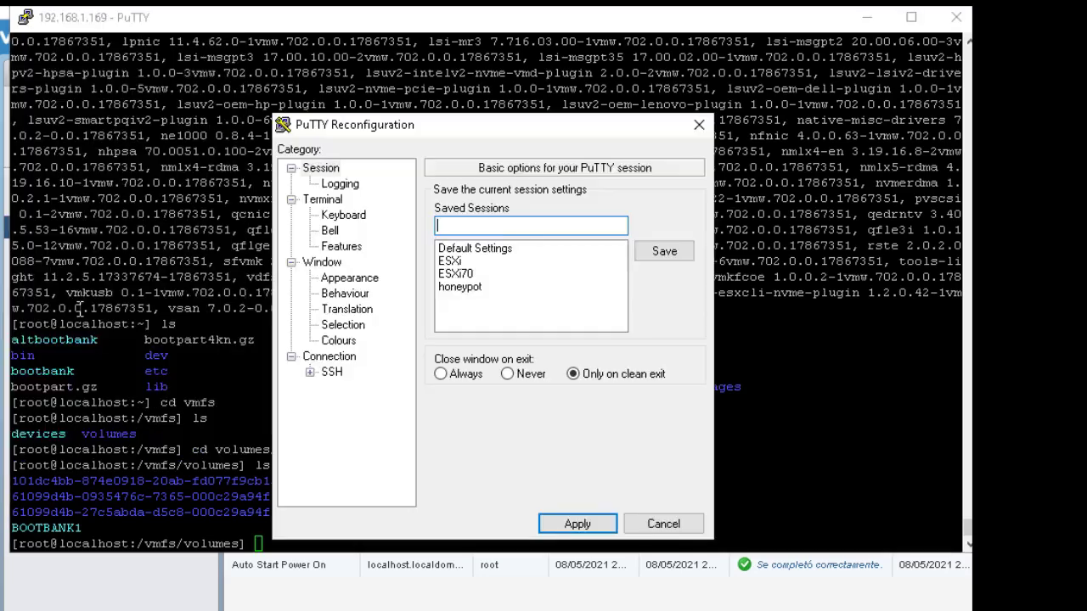
click(343, 280)
click(647, 307)
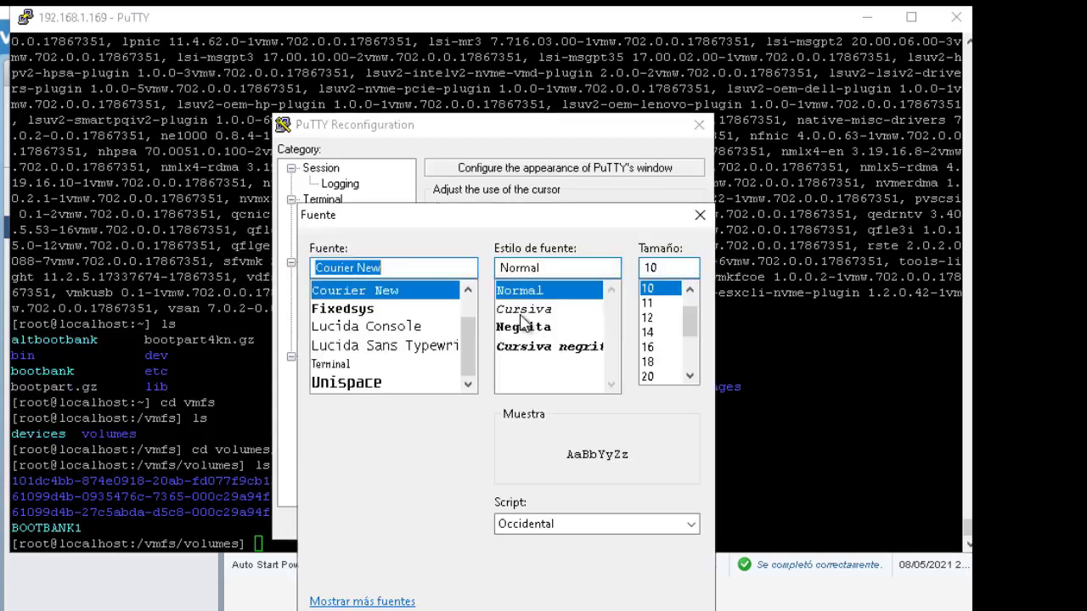
click(645, 317)
click(589, 594)
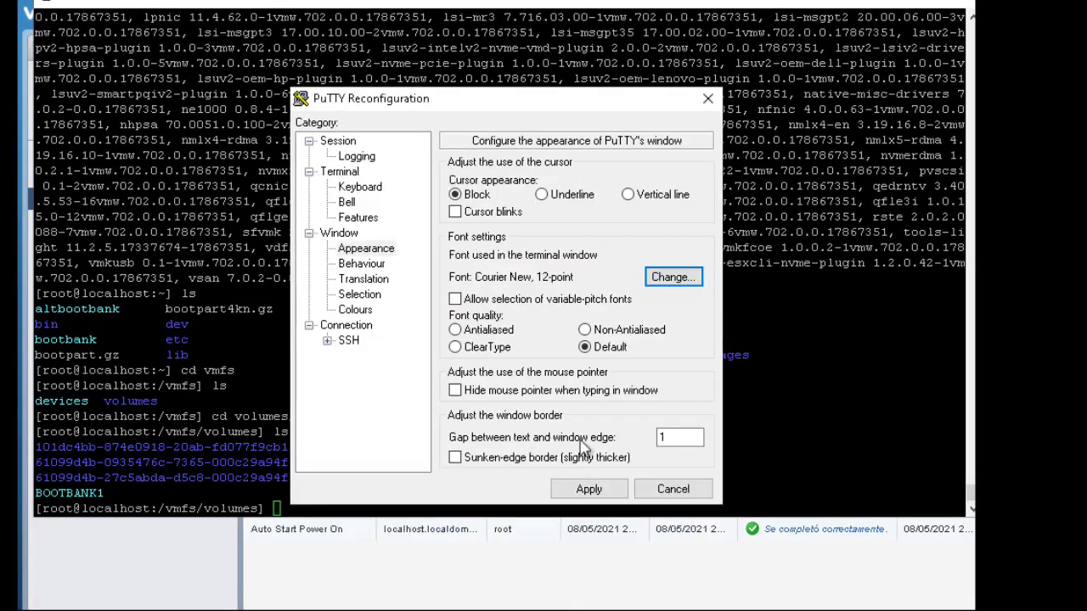
click(588, 489)
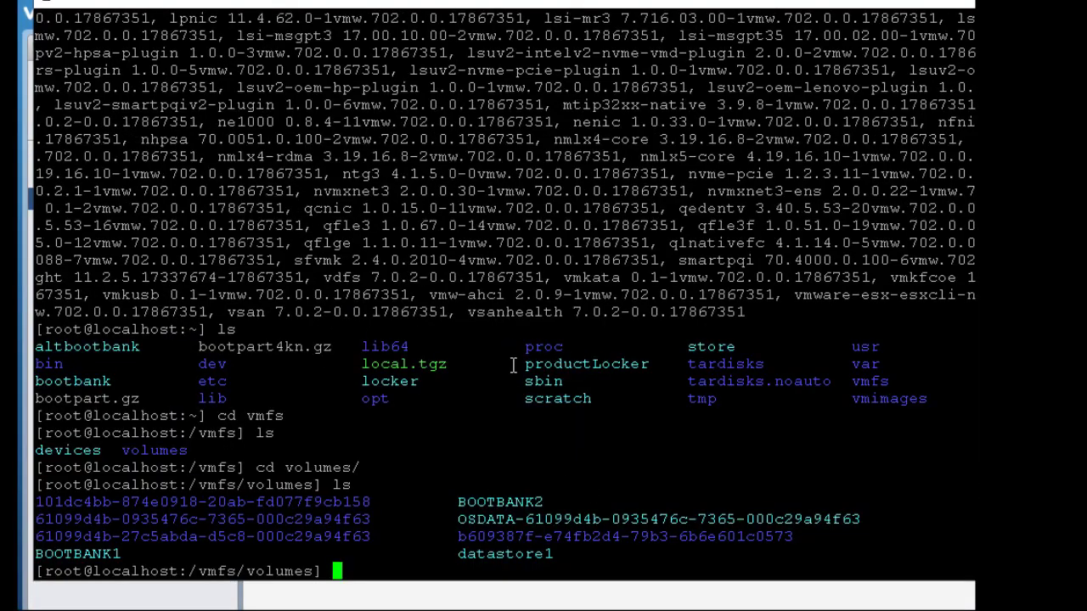
- Change into the 61099d4b-27c5abda-d5c8-000c29a94f63 volume directory and list its contents to check for configBundle.tgz
text(cd 610)
key(Tab)
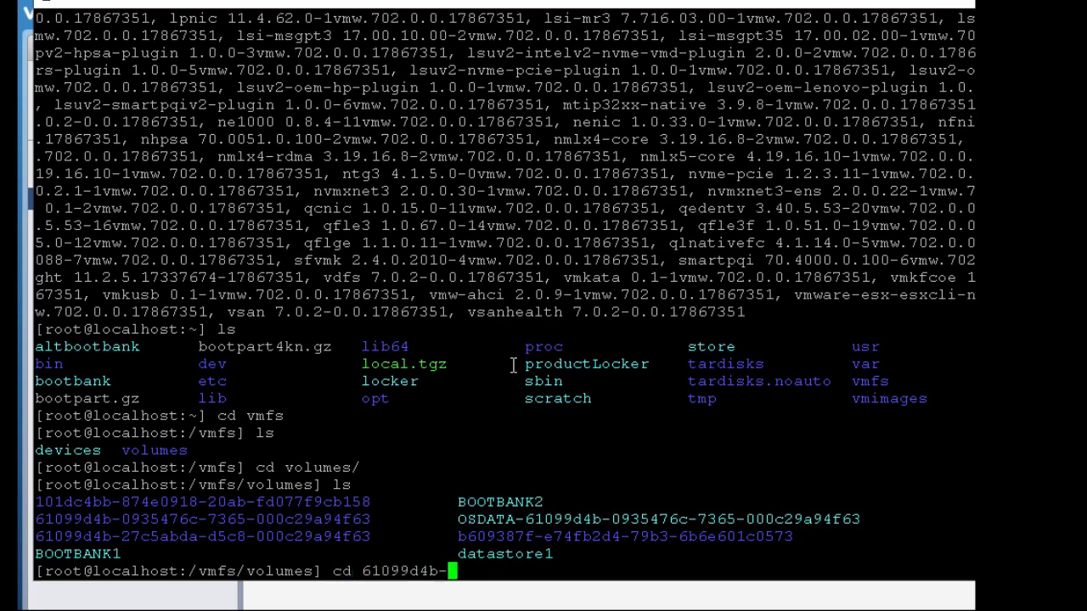
text(27)
key(Tab)
key(Return)
text(ls)
key(Return)
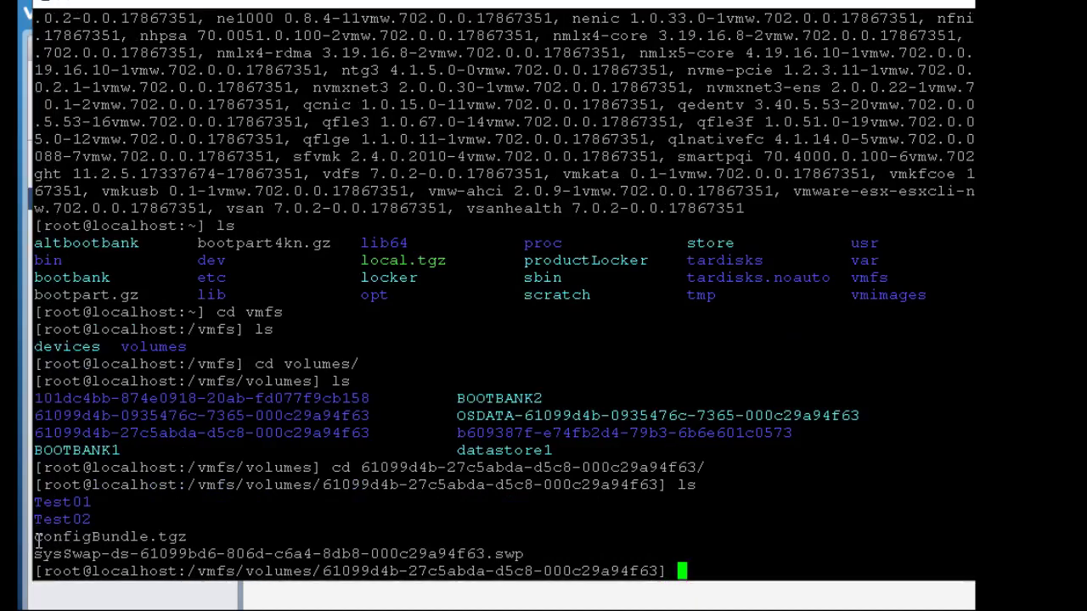
drag(34, 537, 176, 530)
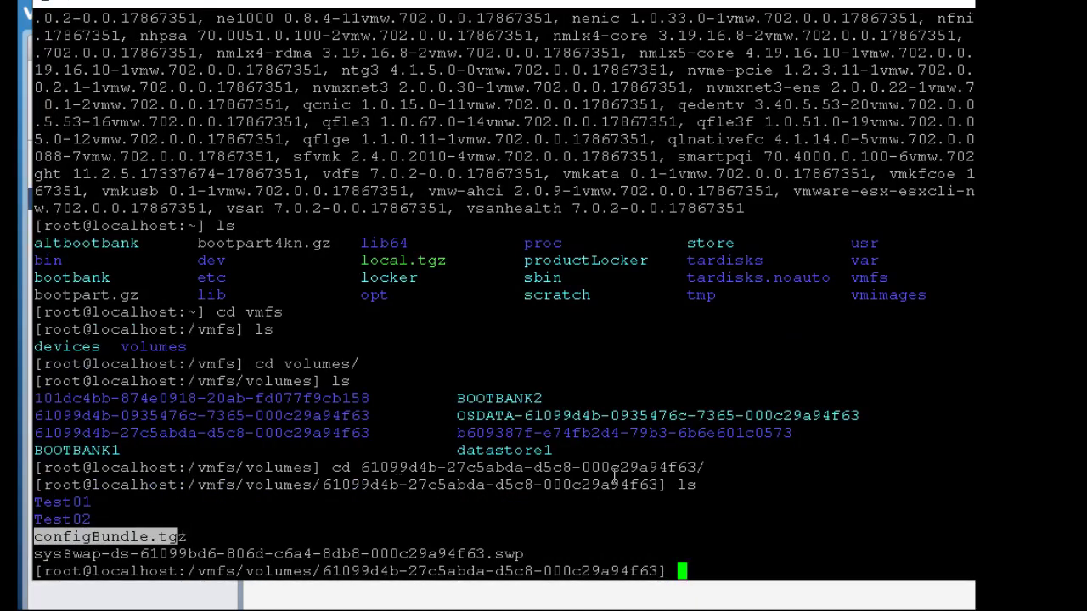
click(667, 458)
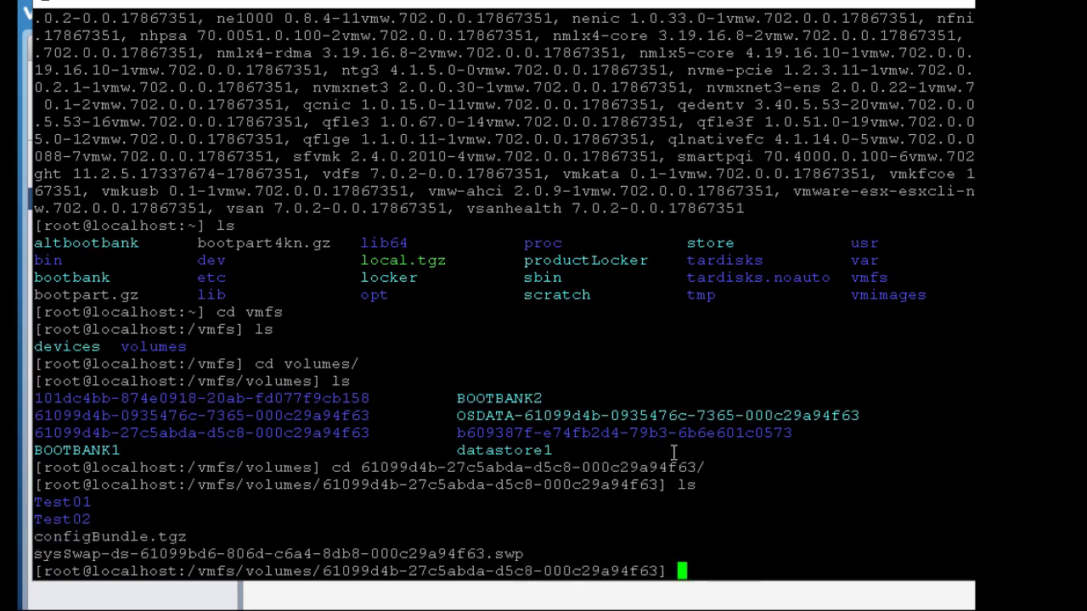
- Copy the vim-cmd hostsvc/firmware/restore_config line from the Notepad notes and paste it at the PuTTY prompt
key(alt+Tab)
click(529, 108)
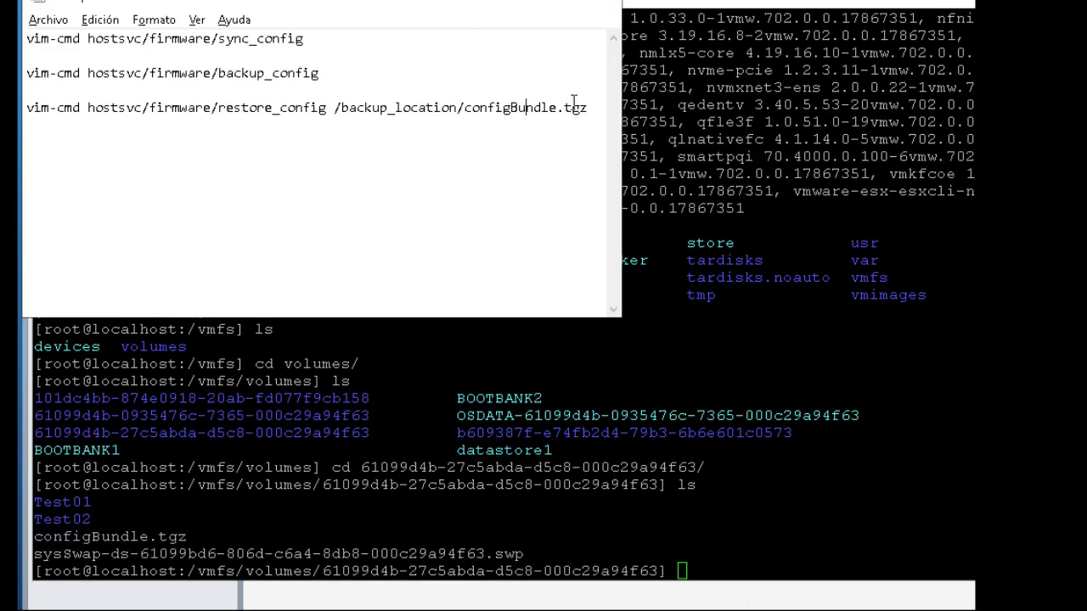
click(589, 108)
drag(595, 108, 25, 112)
key(super+c)
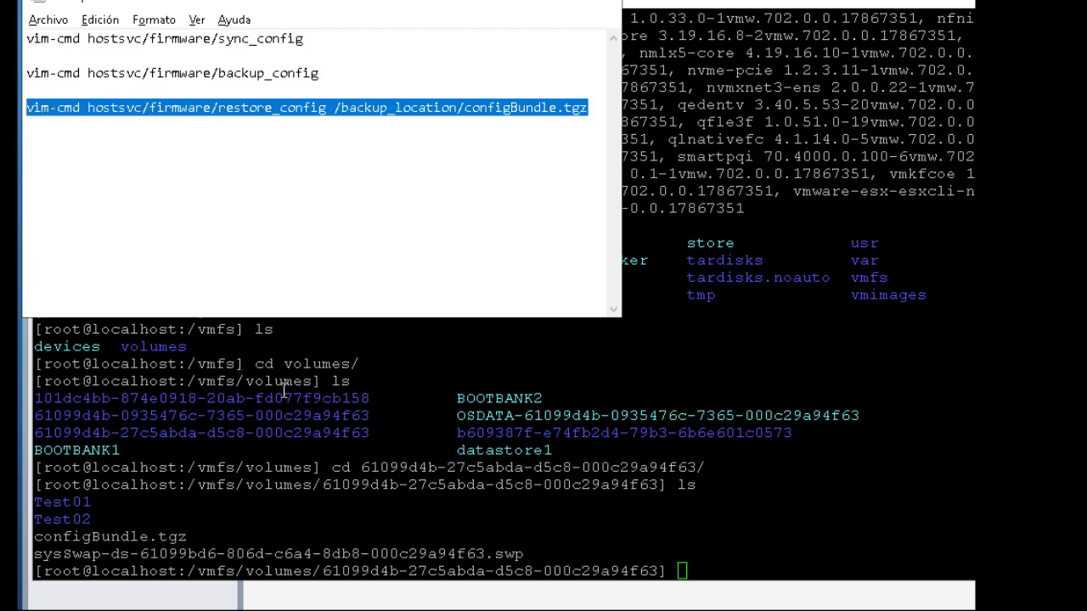
click(284, 386)
key(alt+Tab)
right_click(484, 107)
click(509, 167)
click(527, 4)
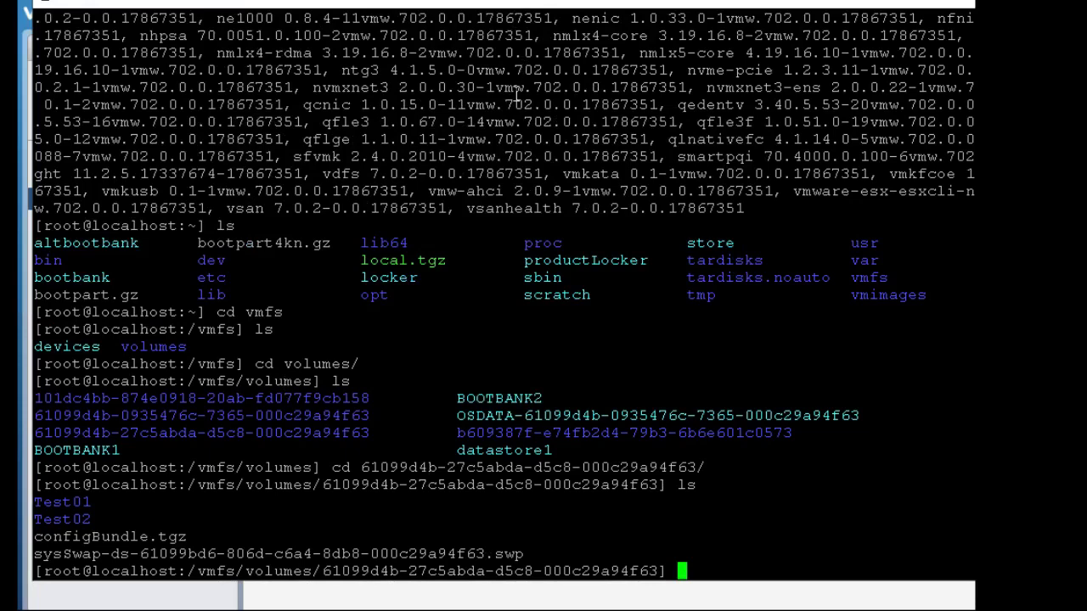
right_click(507, 127)
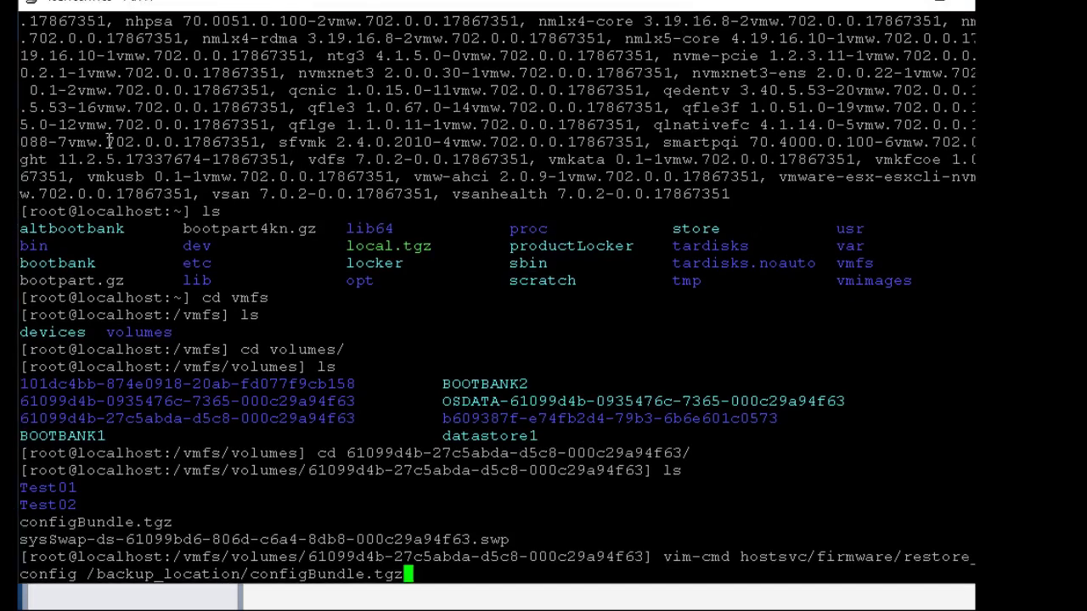
drag(20, 139, 54, 144)
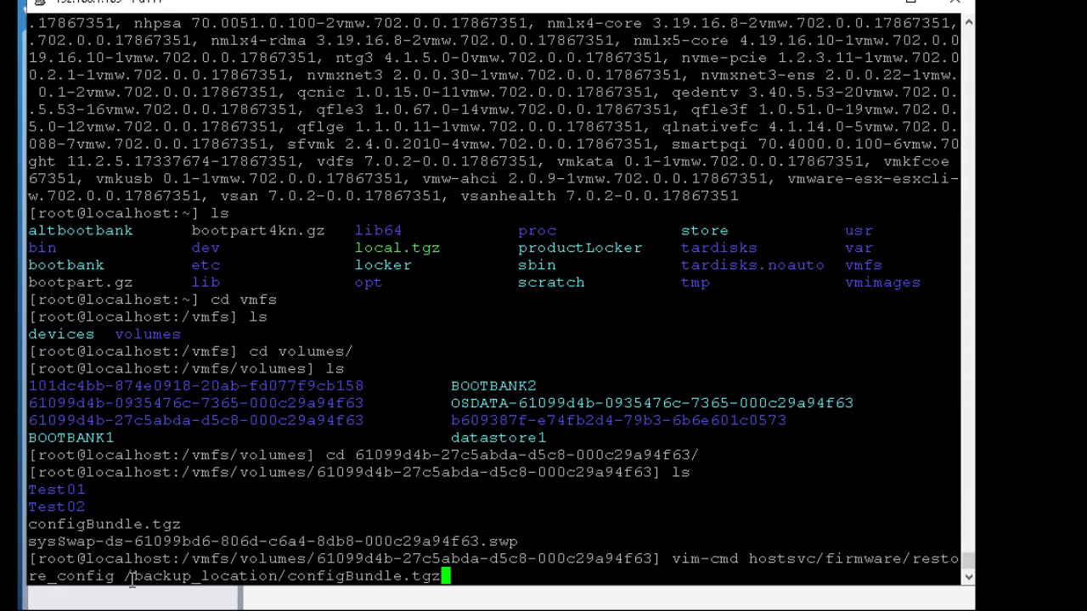
- Remove /backup_location/ from the pasted command and try to run vim-cmd hostsvc/firmware/restore_config configBundle.tgz
drag(125, 577, 293, 581)
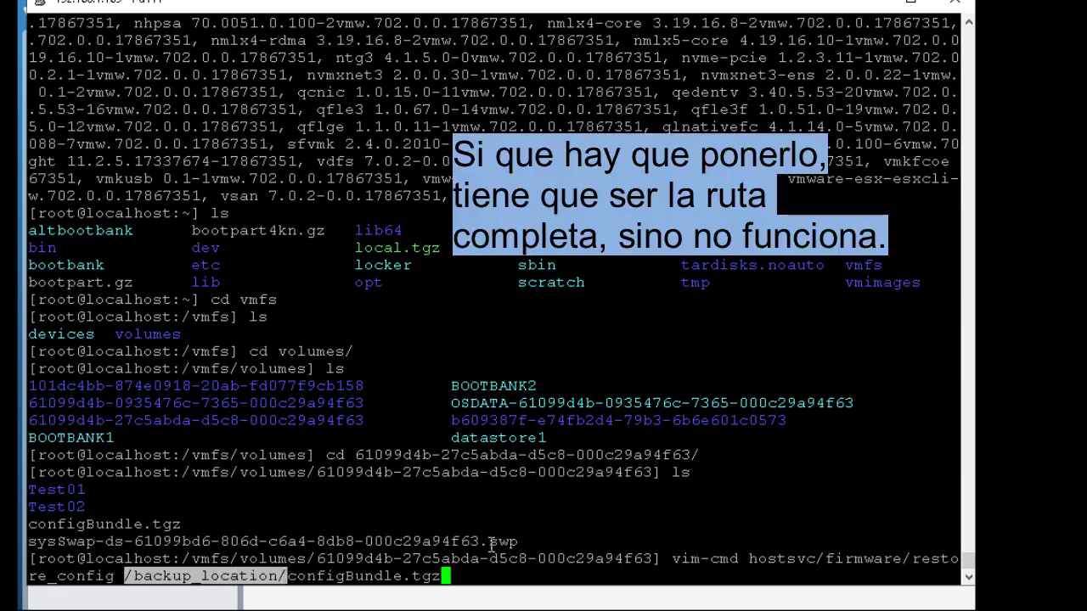
key(Left)
key(Left)
key(Left)
key(Left)
key(Left)
key(Left)
key(Left)
key(Left)
key(Left)
key(Left)
key(Left)
key(Left)
key(Left)
key(Left)
key(Left)
key(Left)
key(Left)
key(Left)
key(Left)
key(Left)
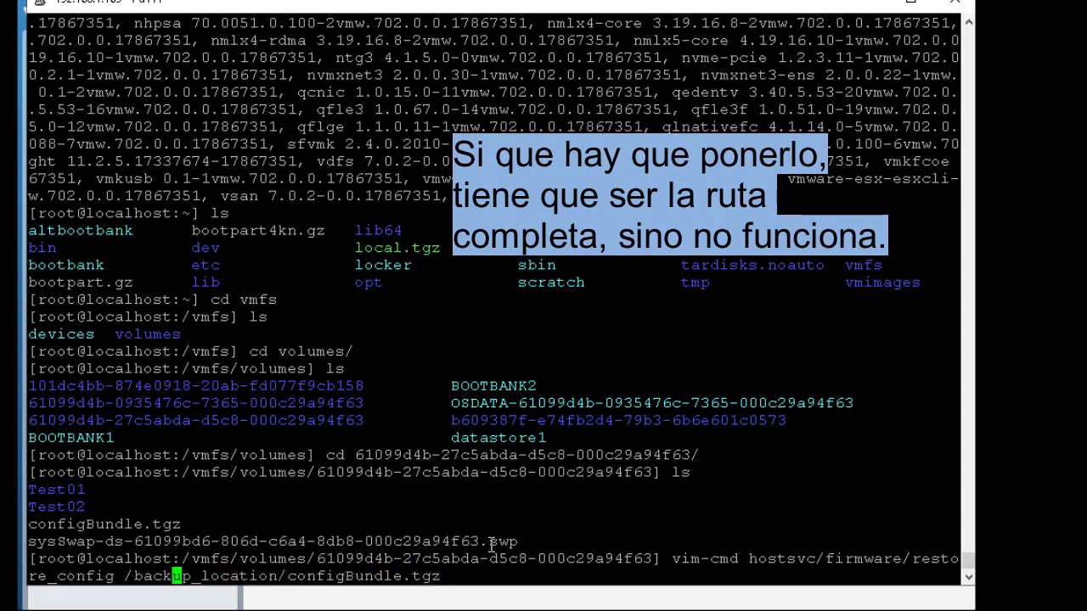
key(Left)
key(Left)
key(Left)
key(Left)
key(Left)
key(Left)
key(Right)
key(Delete)
key(Delete)
key(Delete)
key(Delete)
key(Delete)
key(Delete)
key(Delete)
key(Delete)
key(Delete)
key(Delete)
key(Delete)
key(Delete)
key(Delete)
key(Delete)
key(Delete)
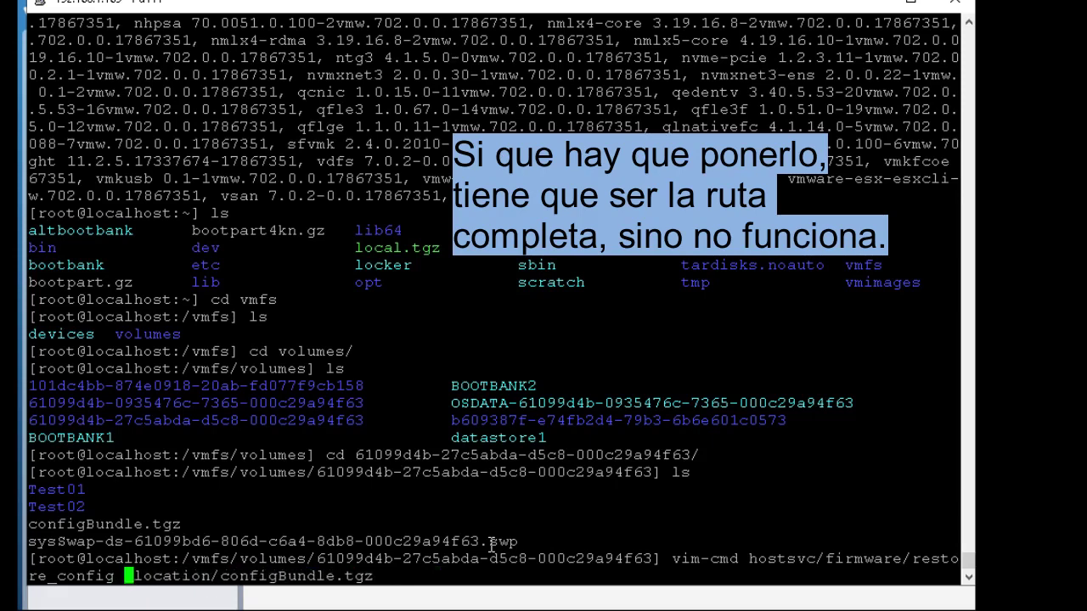
key(Delete)
key(Delete)
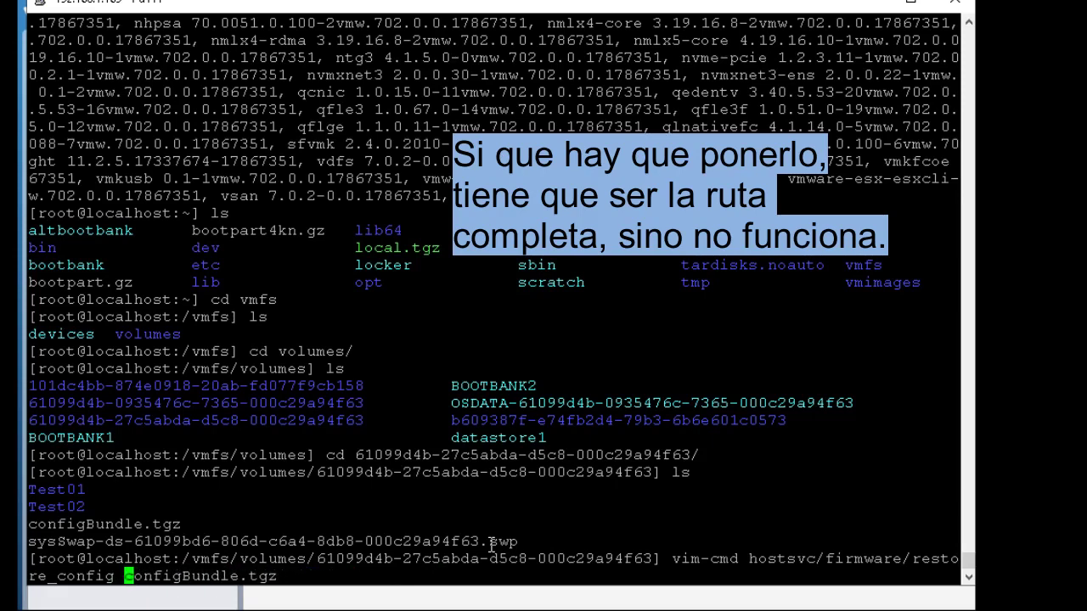
key(Return)
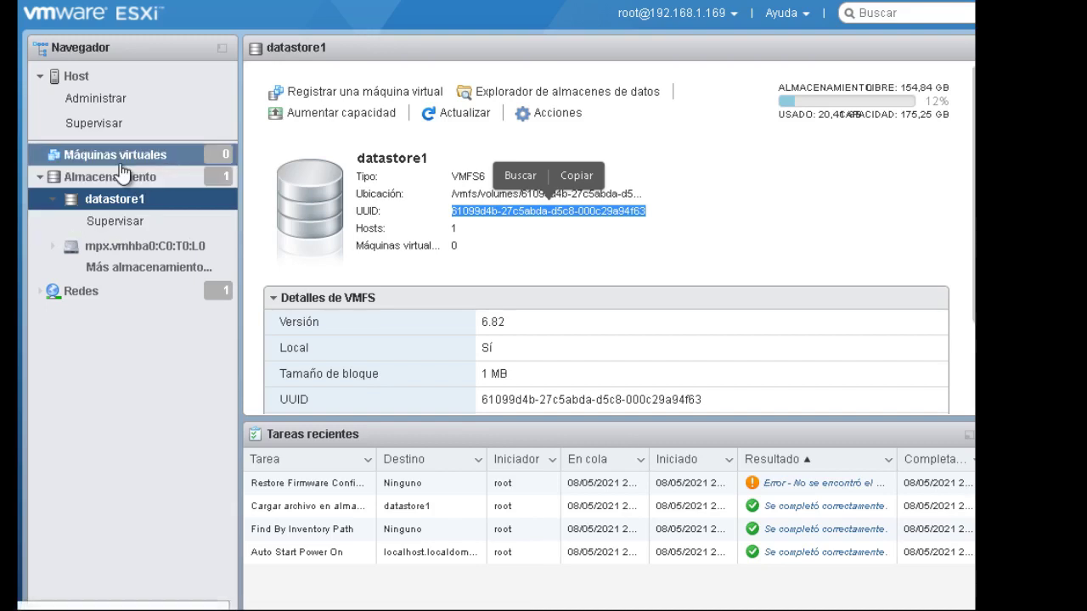
- Switch to the ESXi web client and take the host out of maintenance mode
right_click(89, 161)
right_click(85, 82)
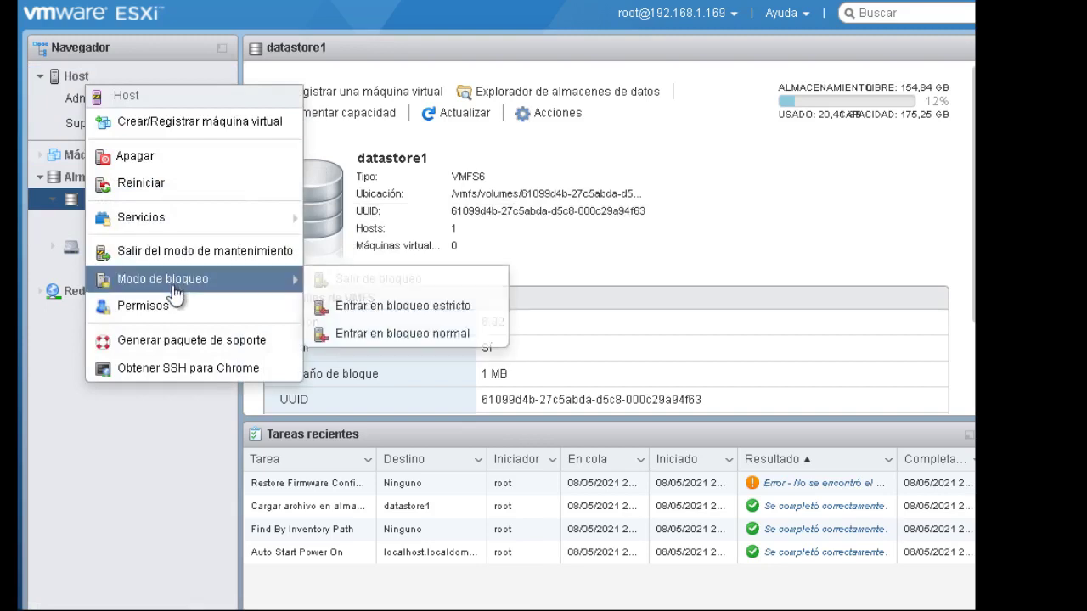
click(201, 185)
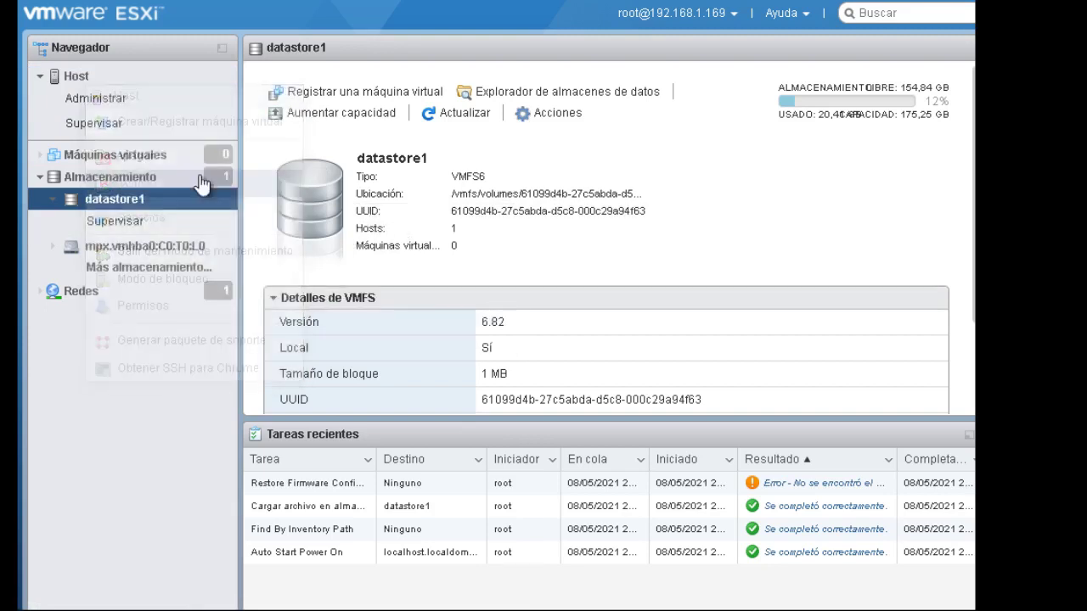
right_click(74, 76)
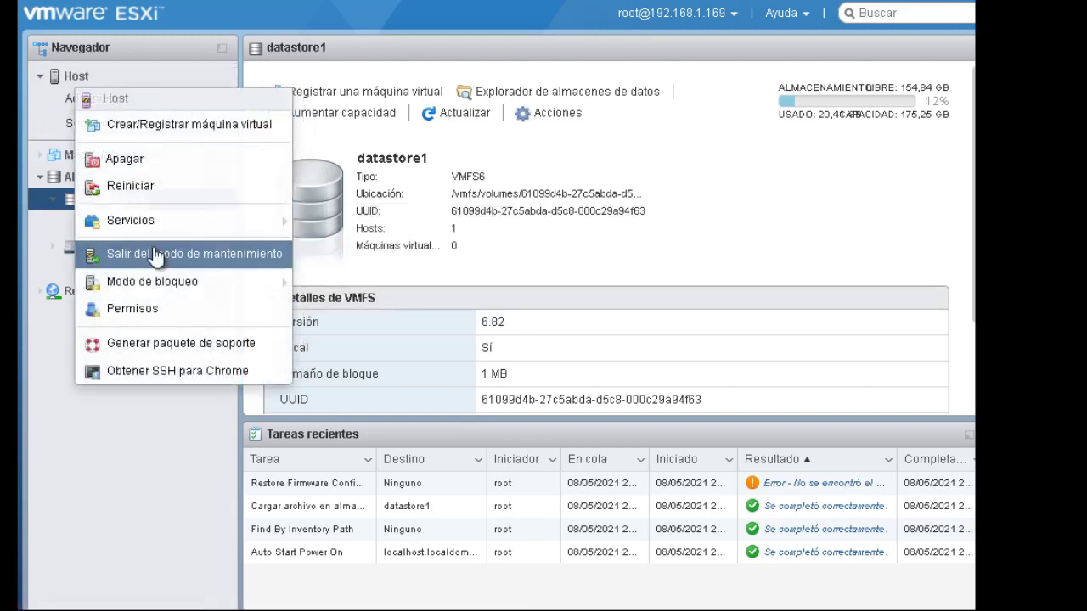
click(153, 253)
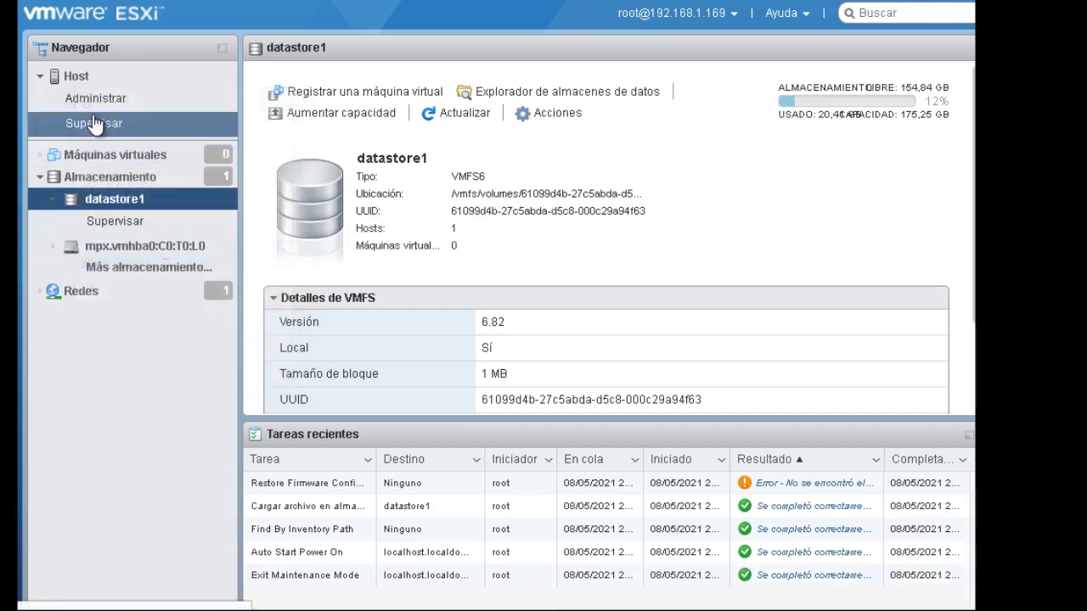
- Put the ESXi host into maintenance mode and confirm the change
right_click(89, 76)
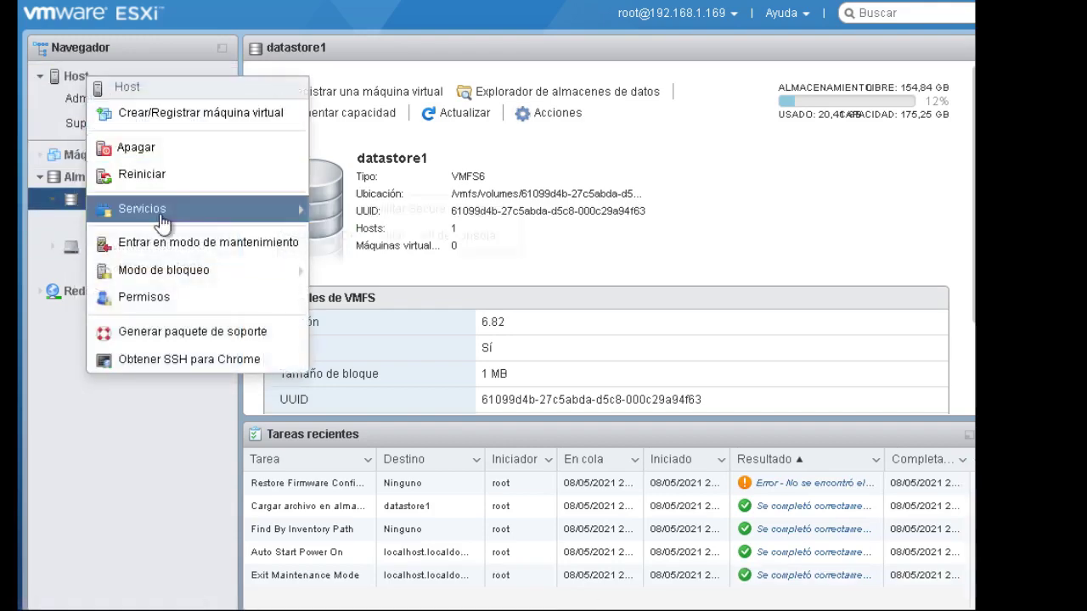
click(169, 243)
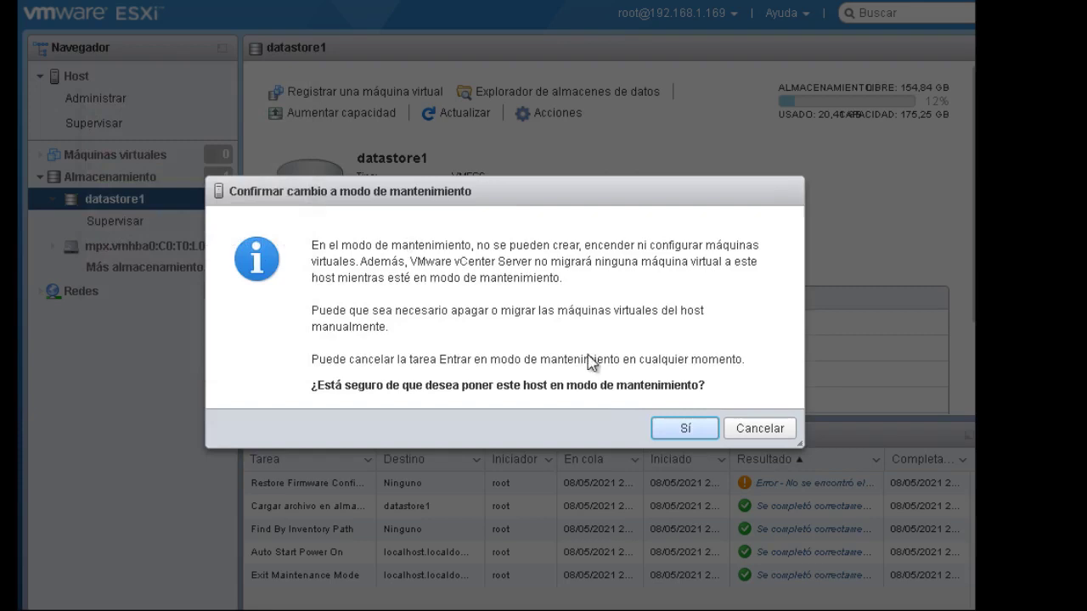
click(663, 430)
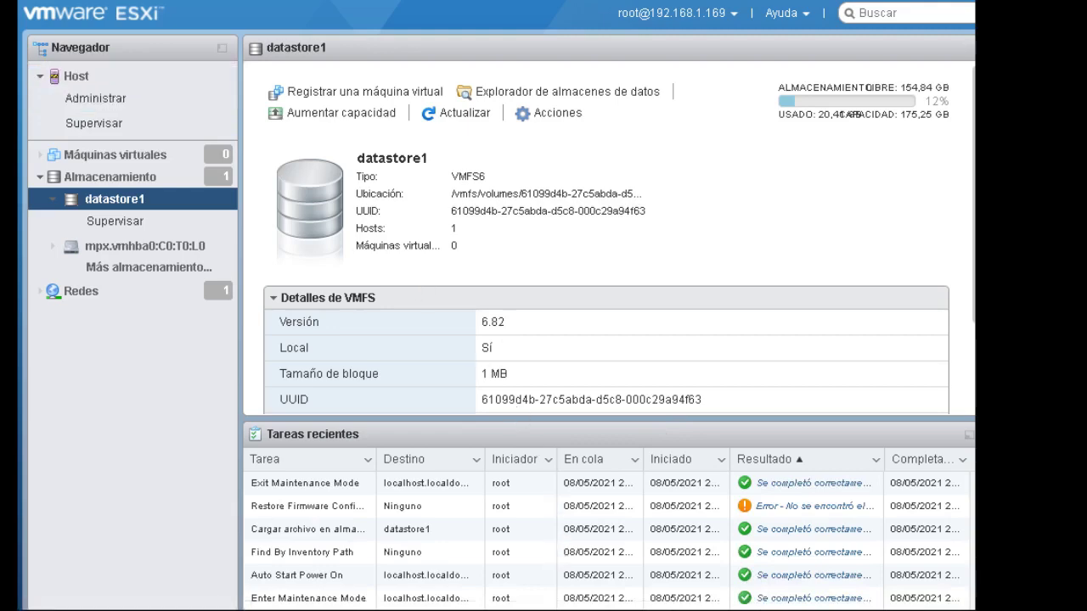
- Switch to the PuTTY session and try again to run vim-cmd hostsvc/firmware/restore_config configBundle.tgz
key(alt+Tab)
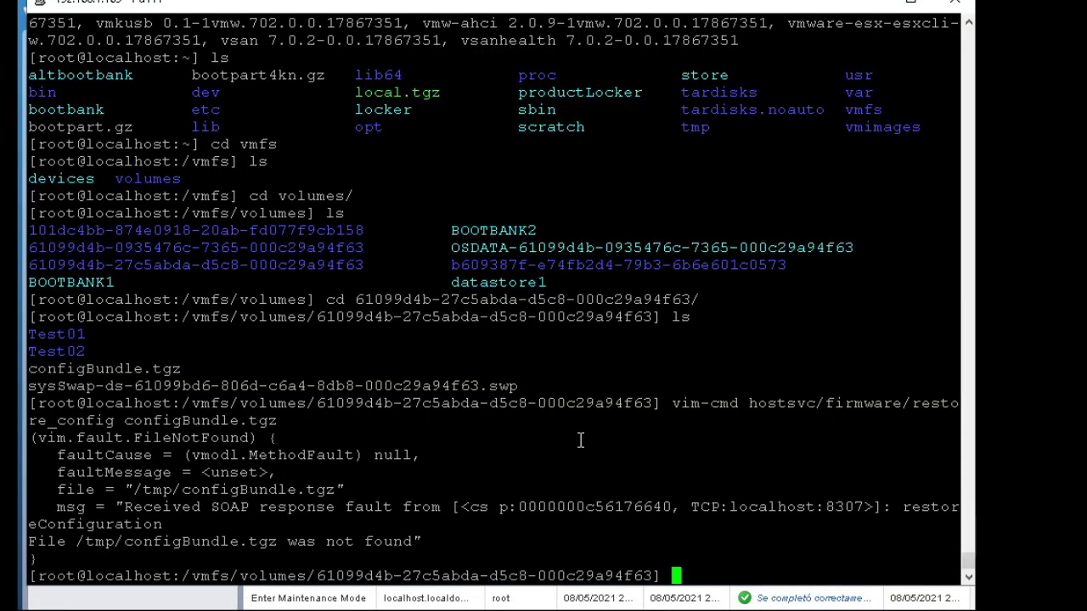
key(Up)
key(Return)
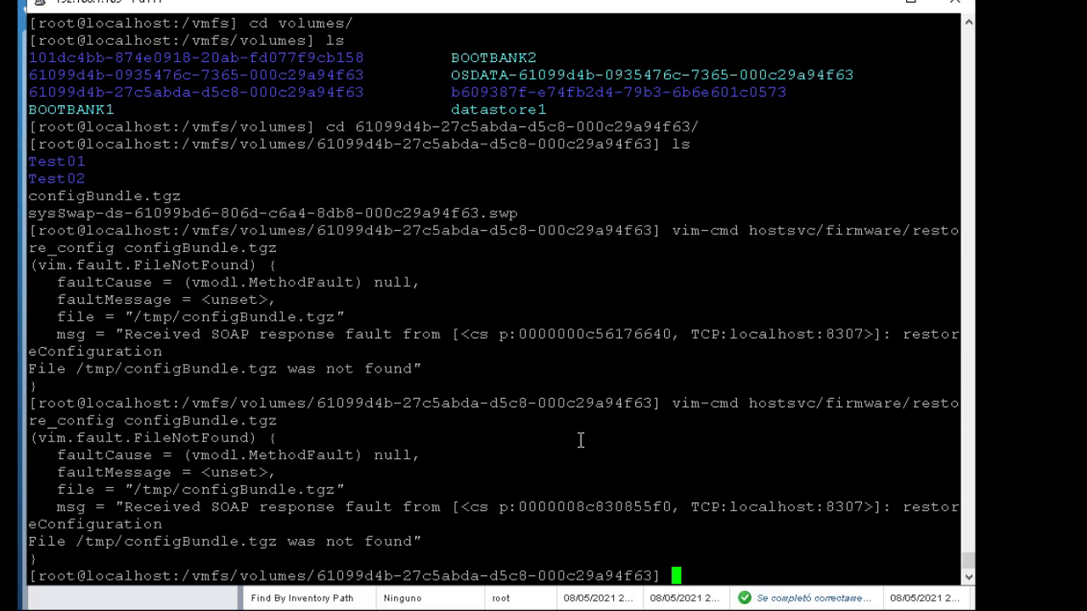
- Prefix the file name with ./ in the recalled command and try to run vim-cmd hostsvc/firmware/restore_config ./configBundle.tgz
key(Up)
key(Left)
key(Left)
key(Left)
key(Left)
key(Left)
key(Left)
key(Left)
key(Left)
key(Left)
key(Left)
key(Left)
key(Left)
key(Left)
key(Left)
key(Left)
key(Left)
key(Left)
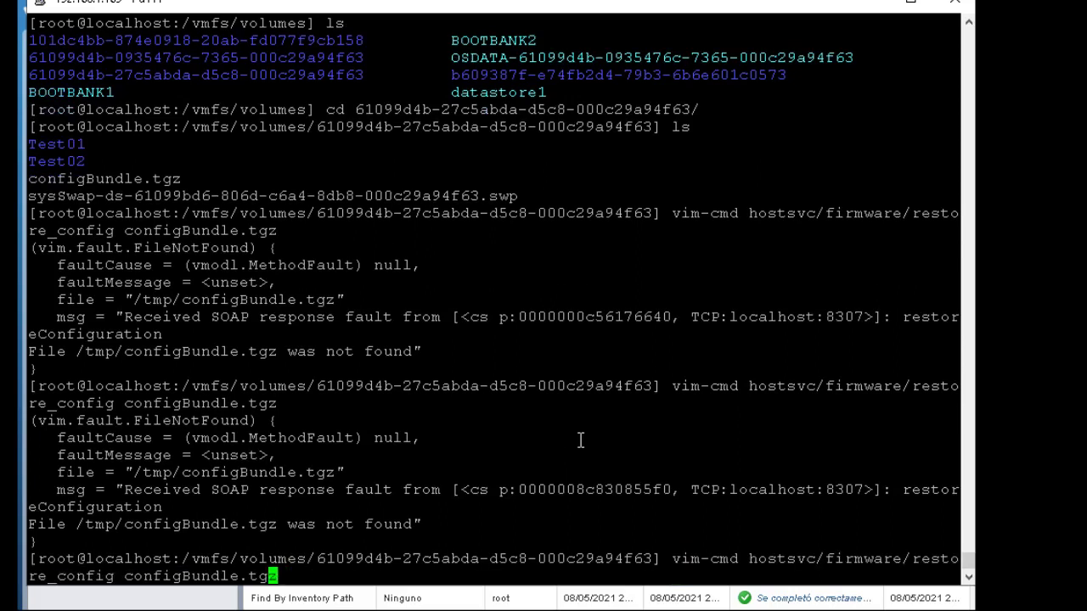
key(Right)
text(.)
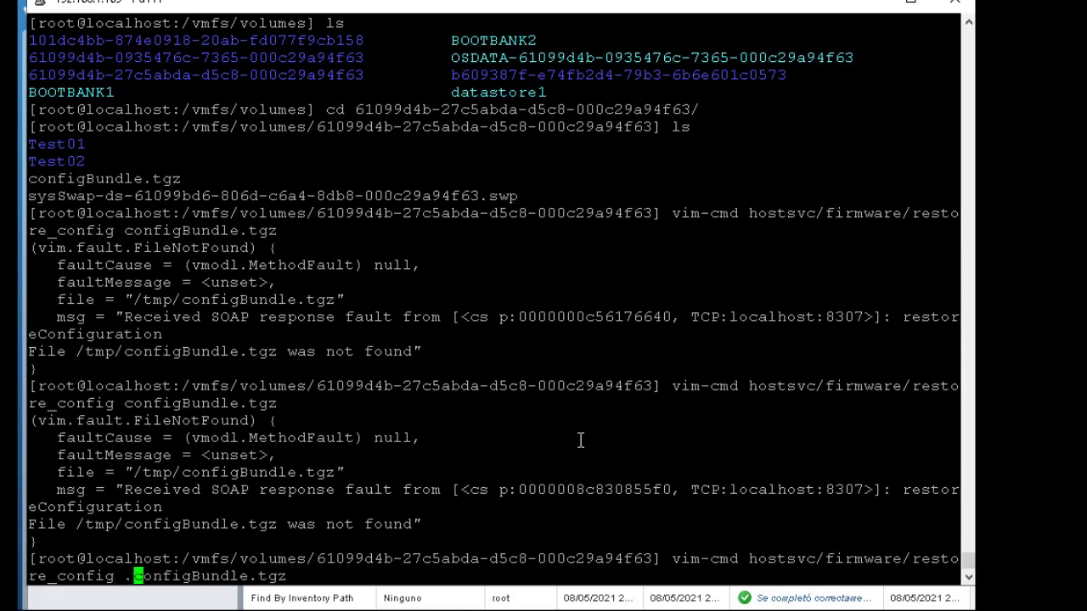
text(/)
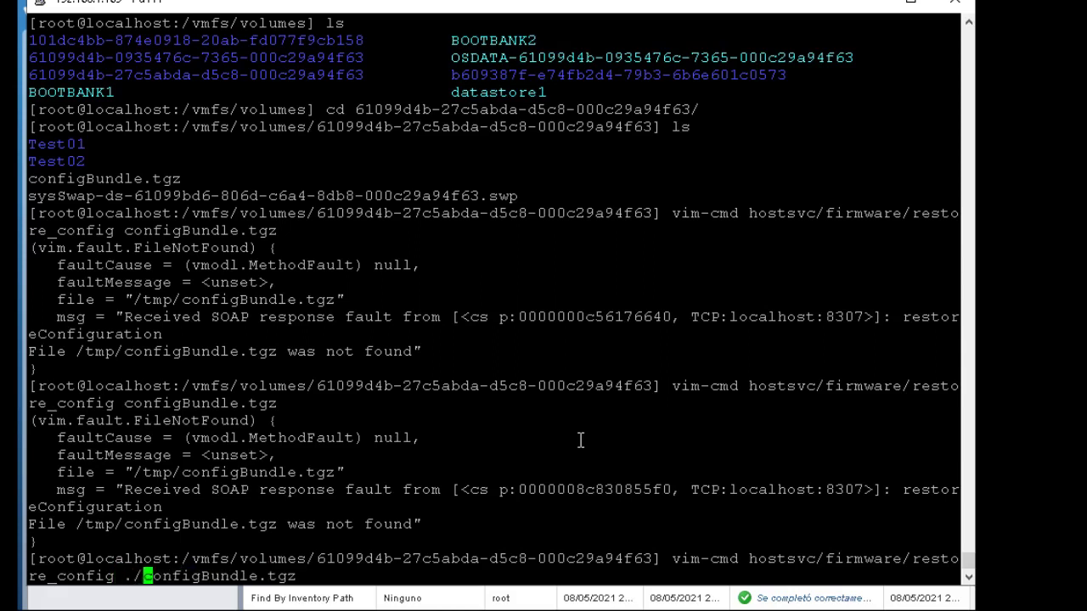
key(Return)
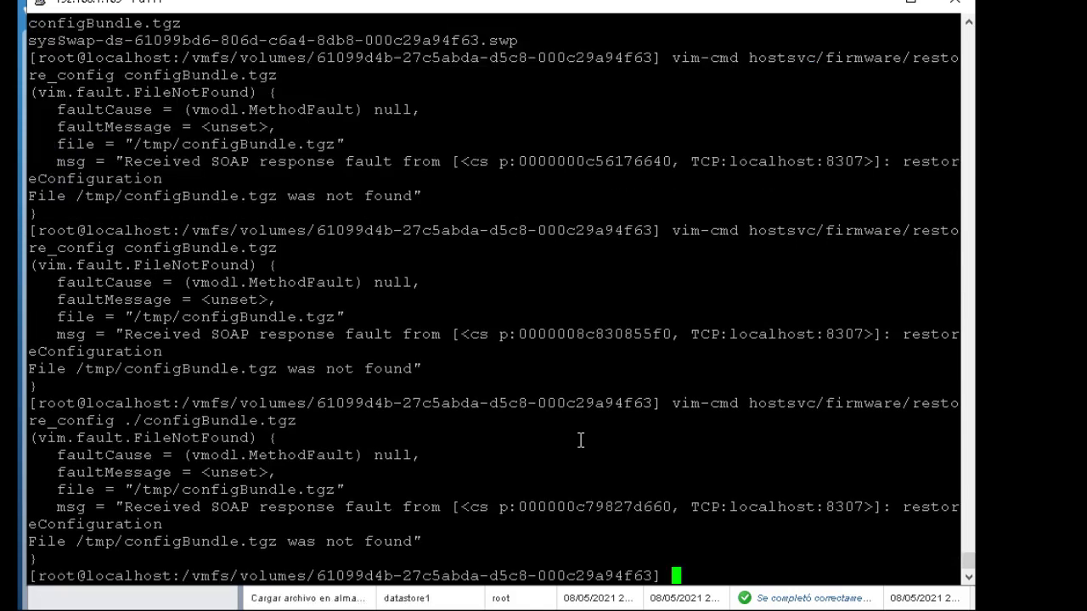
- Copy configBundle.tgz from the current volume directory into /tmp/
scroll(581, 440, down, 1)
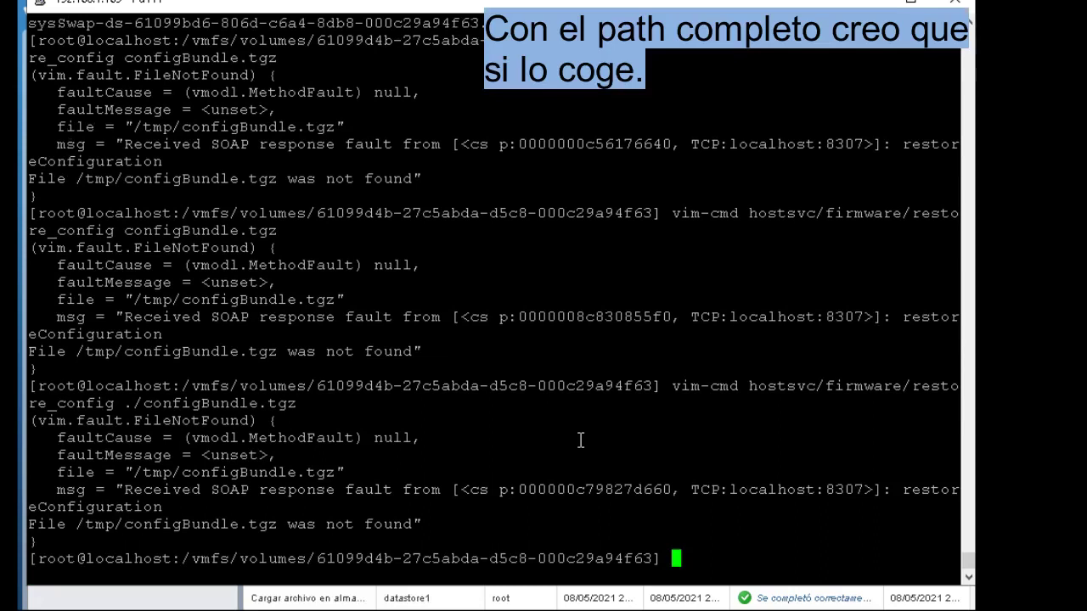
text(cp co)
key(Tab)
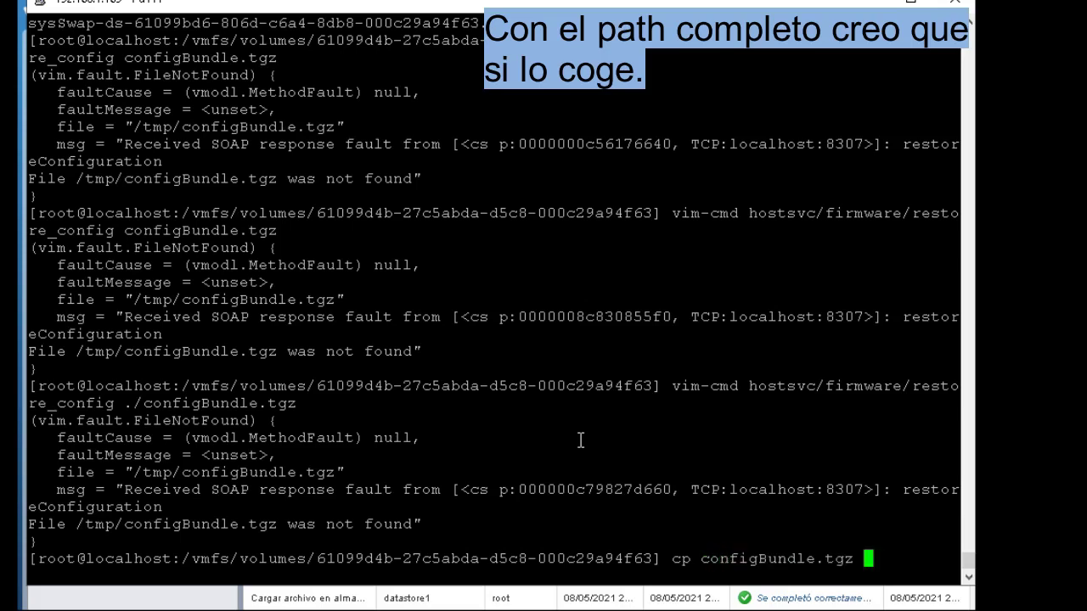
text(/tmp/)
key(Return)
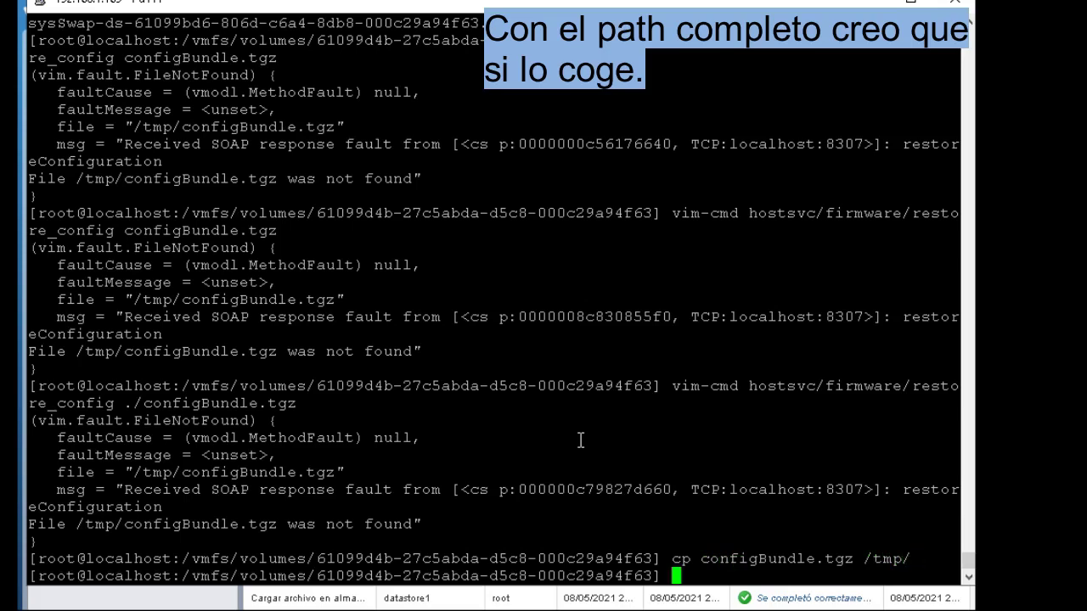
- Rerun vim-cmd hostsvc/firmware/restore_config ./configBundle.tgz to restore the host configuration, and dismiss the PuTTY connection error
key(Up)
key(Up)
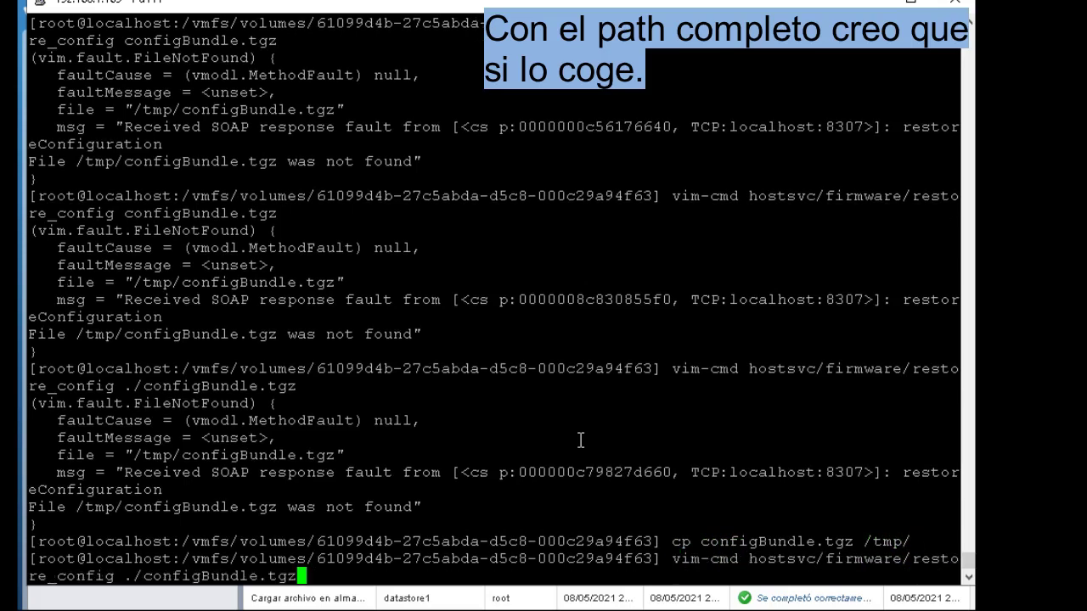
key(Return)
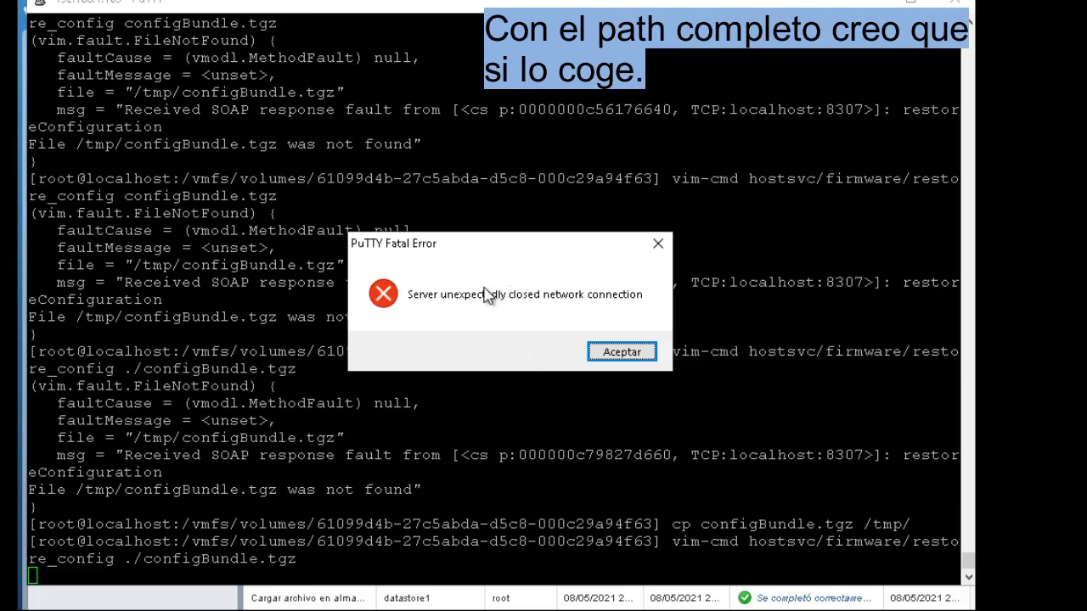
click(619, 352)
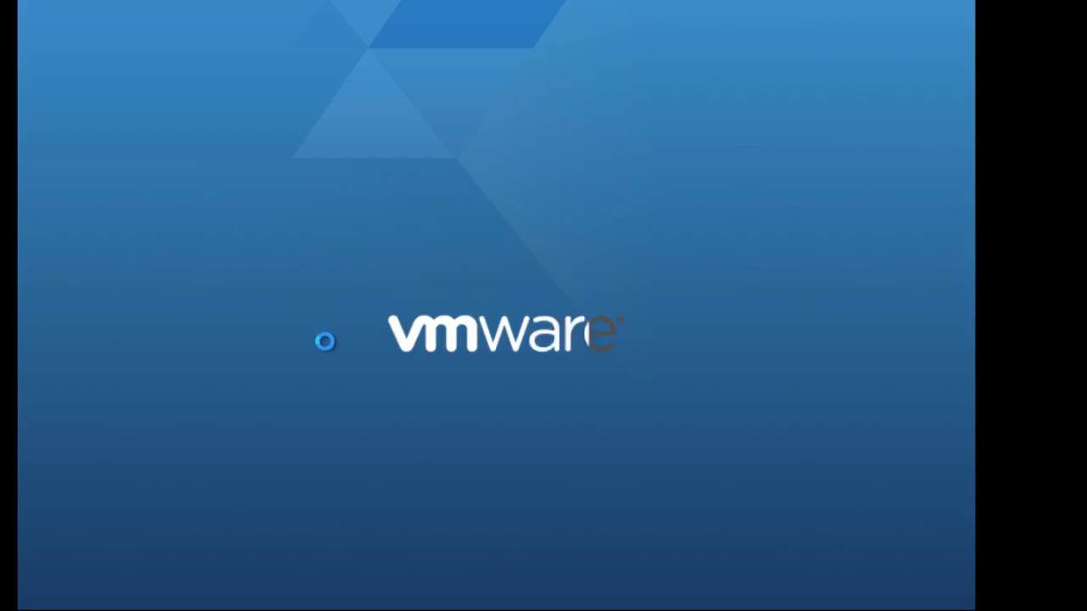
- Log in to the ESXi web client as root with the account password
click(264, 326)
text(root)
key(Tab)
text(**)
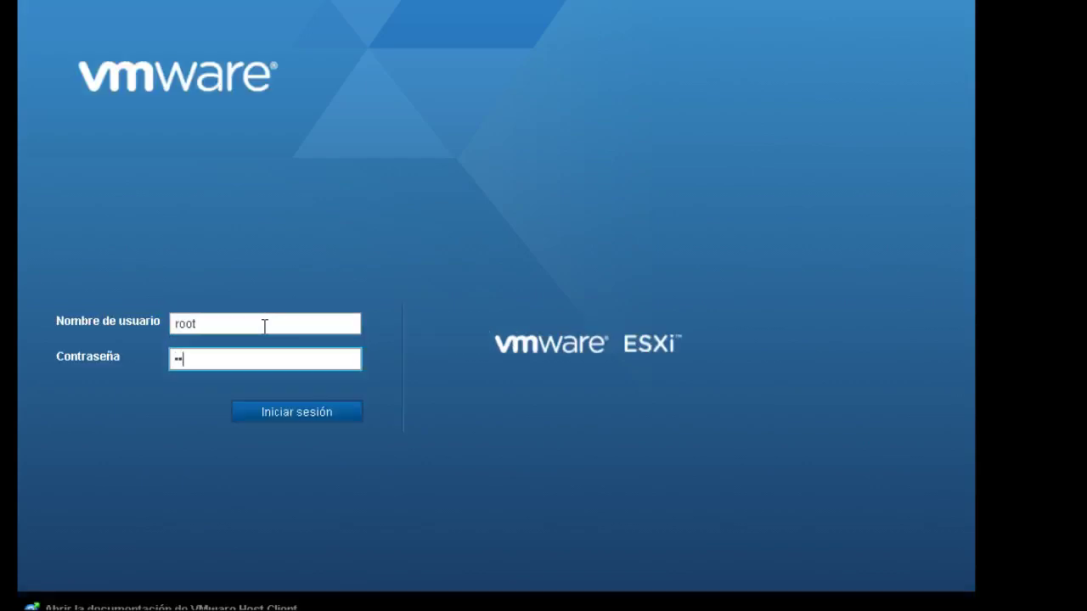